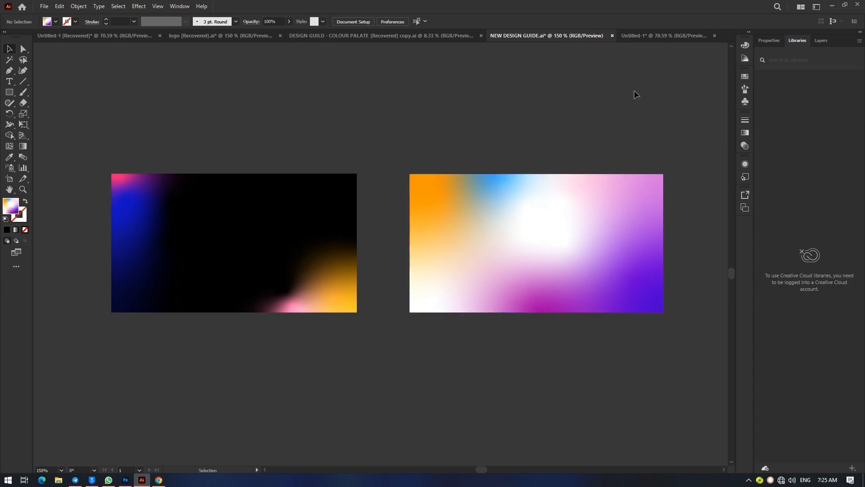
In the Untitled-1 document, draw a rectangle about 878 by 432 px in the middle of the white artboard.
{"action": "left_click", "coordinate": [645, 36]}
{"action": "scroll", "coordinate": [323, 269], "scroll_direction": "down", "scroll_amount": 1}
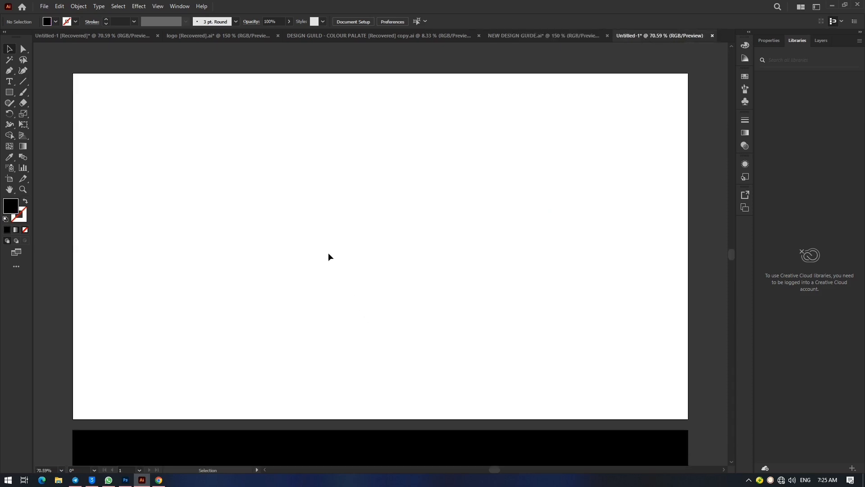
{"action": "scroll", "coordinate": [333, 252], "scroll_direction": "down", "scroll_amount": 13}
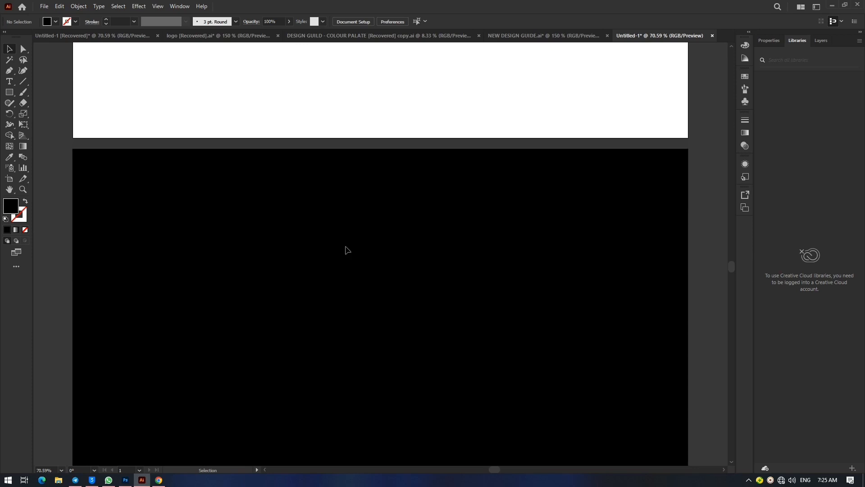
{"action": "scroll", "coordinate": [347, 250], "scroll_direction": "up", "scroll_amount": 14}
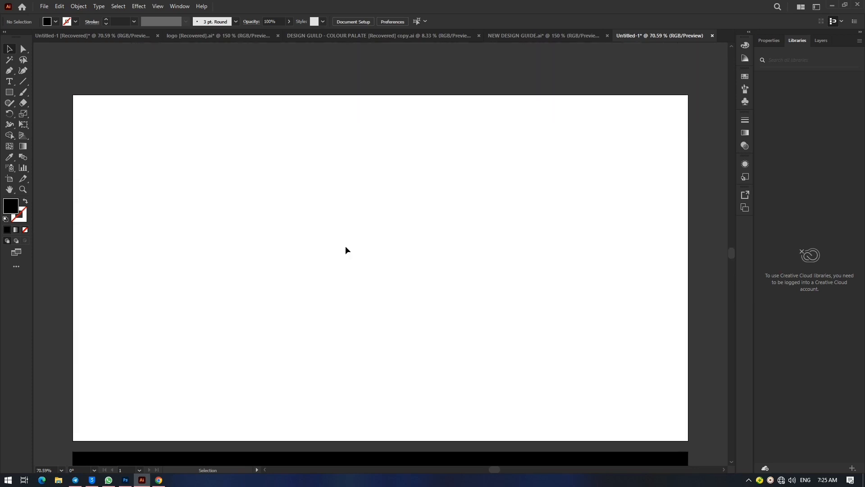
{"action": "scroll", "coordinate": [346, 250], "scroll_direction": "down", "scroll_amount": 2}
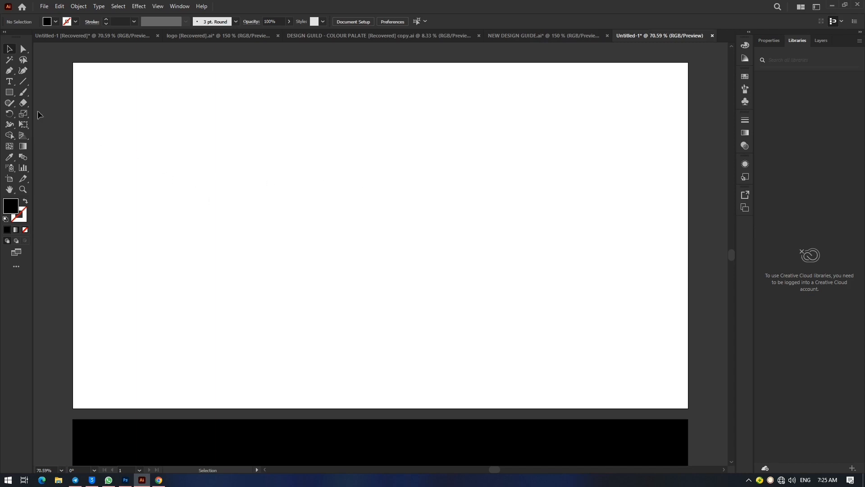
{"action": "left_click", "coordinate": [9, 92]}
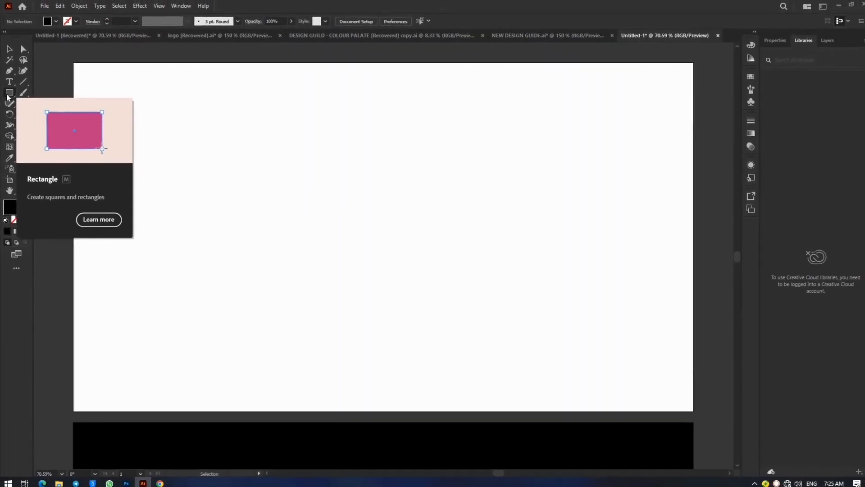
{"action": "left_click_drag", "start_coordinate": [198, 131], "coordinate": [593, 325]}
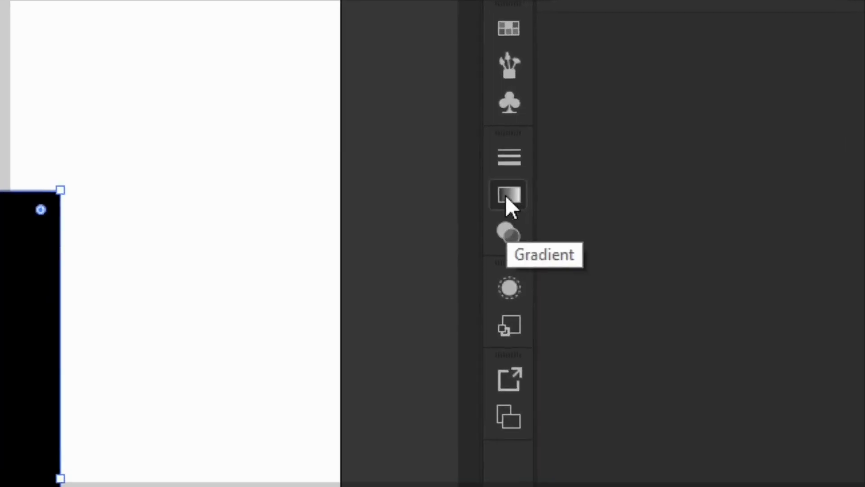
Fill the rectangle with a linear gradient and add two intermediate colour stops at about 24% and 54%.
{"action": "left_click", "coordinate": [507, 197]}
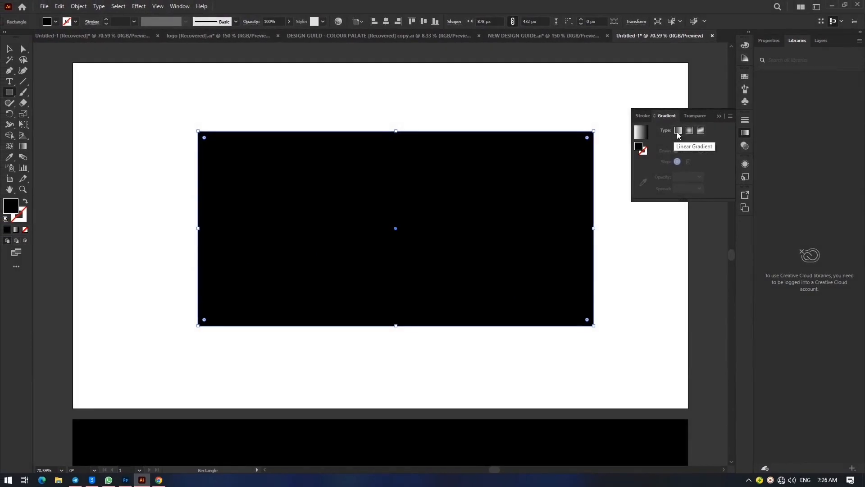
{"action": "left_click", "coordinate": [678, 131]}
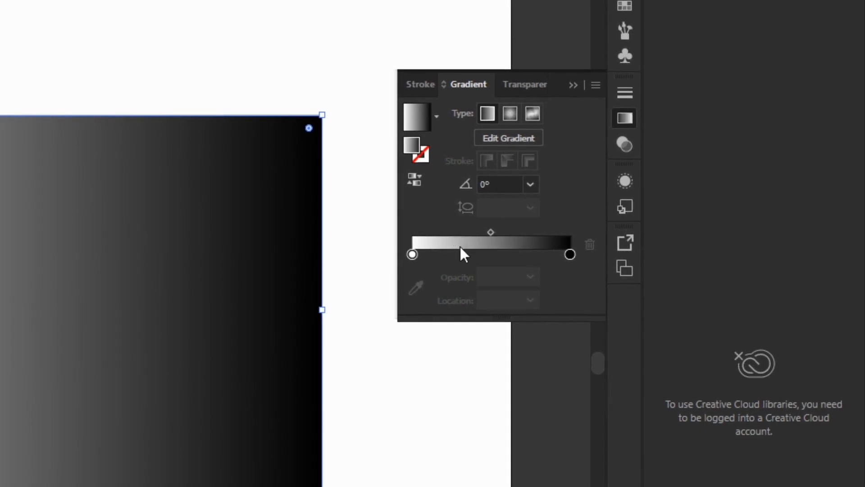
{"action": "left_click", "coordinate": [450, 254]}
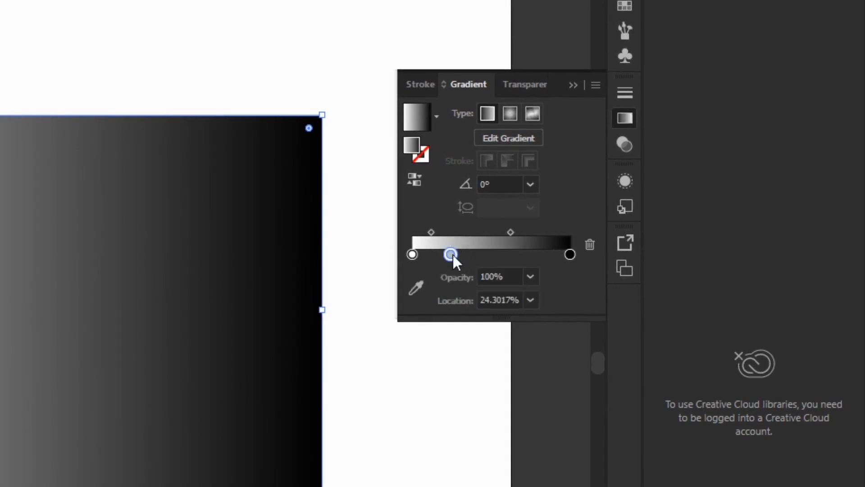
{"action": "left_click", "coordinate": [508, 253]}
{"action": "key", "text": "ctrl+z"}
{"action": "left_click", "coordinate": [497, 253]}
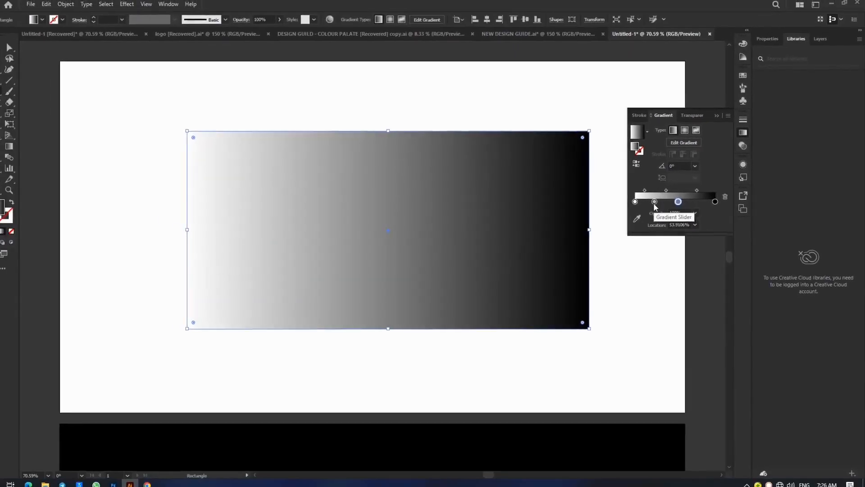
Colour the gradient stop at about 24% green (3EBF00) and the one at about 54% pink-red.
{"action": "double_click", "coordinate": [654, 202]}
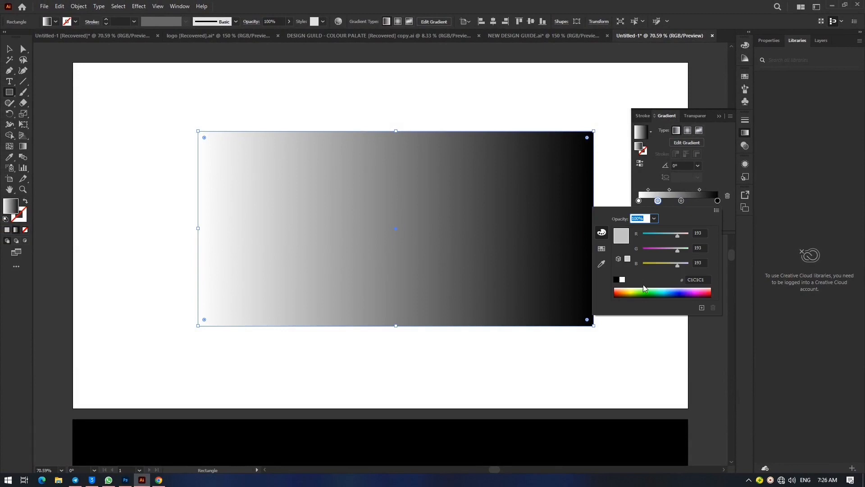
{"action": "left_click", "coordinate": [645, 289]}
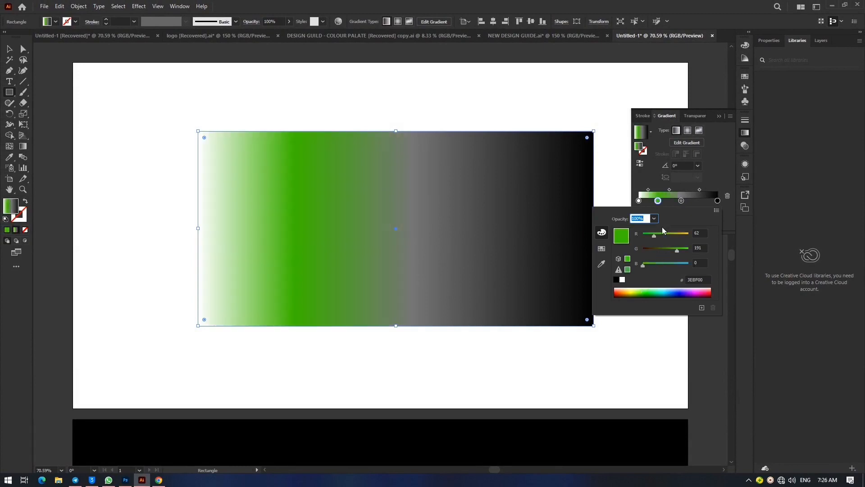
{"action": "left_click", "coordinate": [680, 201]}
{"action": "double_click", "coordinate": [681, 200]}
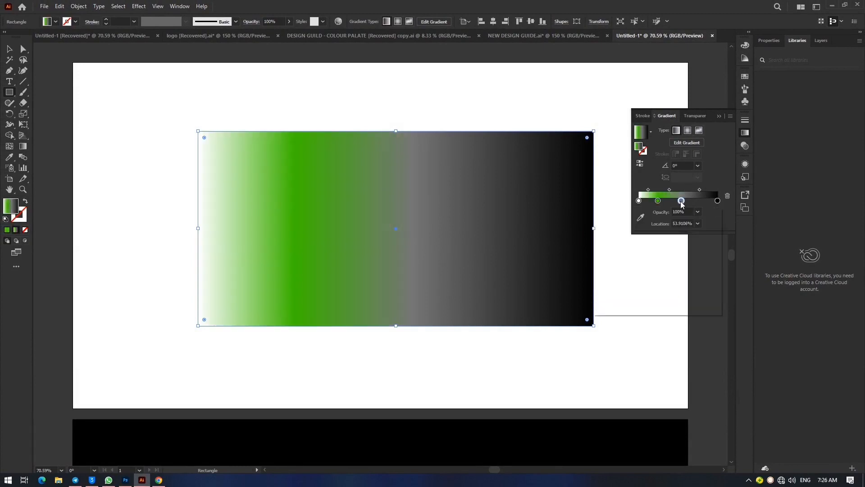
{"action": "left_click", "coordinate": [704, 290]}
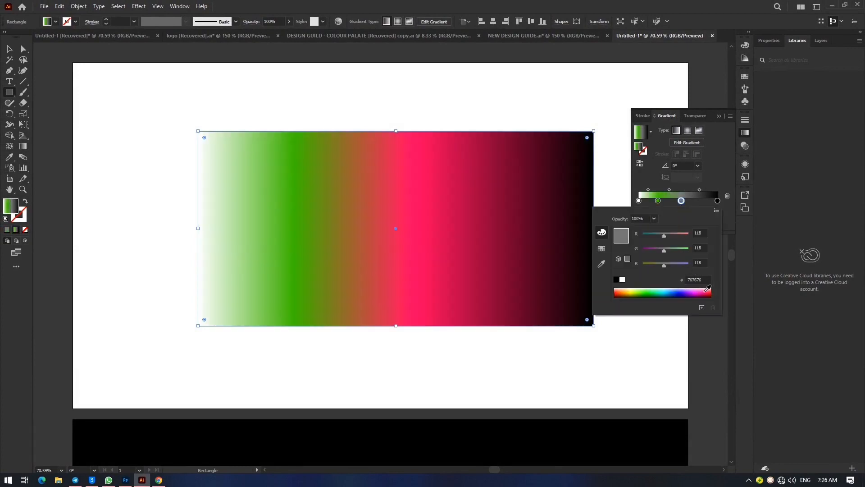
Recolour the black end stop blue (0900D4) and the white start stop orange.
{"action": "double_click", "coordinate": [717, 201]}
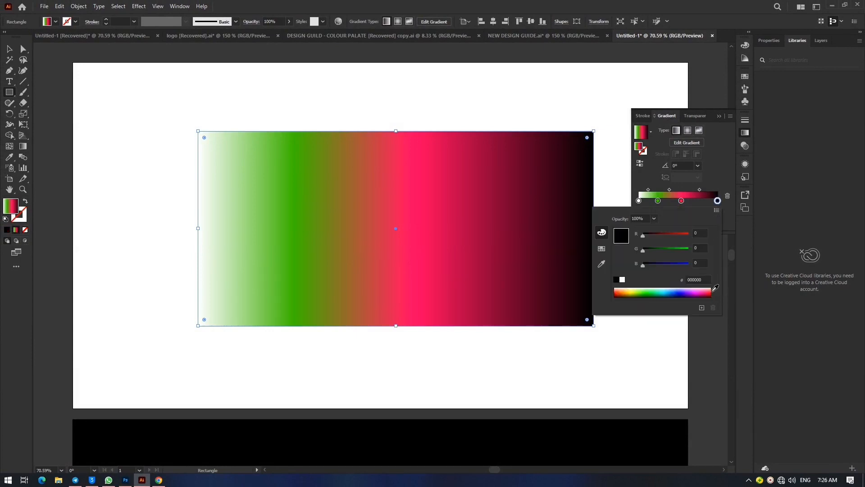
{"action": "left_click", "coordinate": [682, 290]}
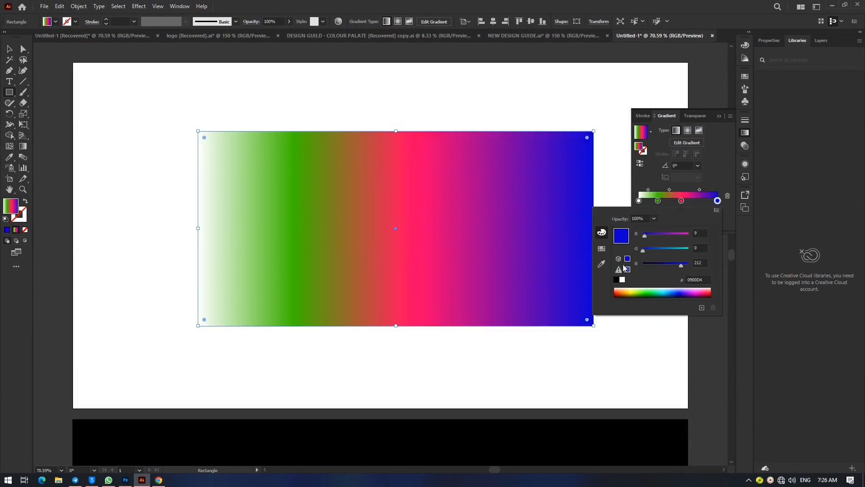
{"action": "left_click", "coordinate": [639, 201]}
{"action": "double_click", "coordinate": [639, 200]}
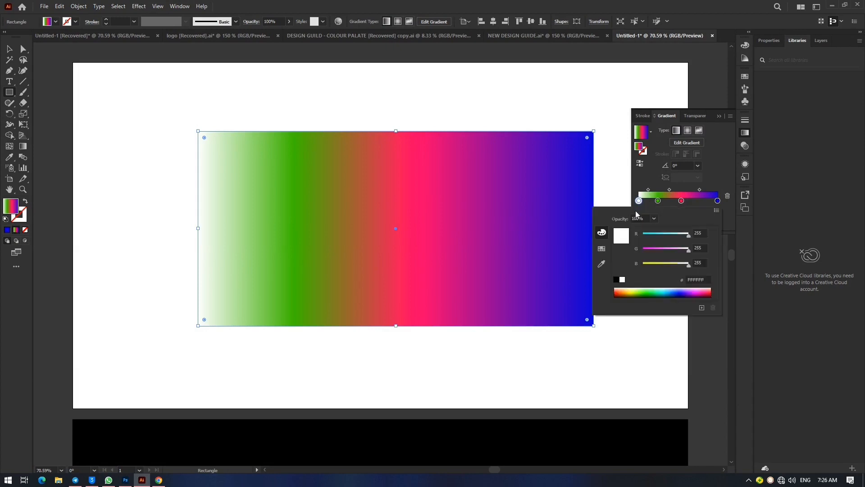
{"action": "left_click", "coordinate": [637, 291]}
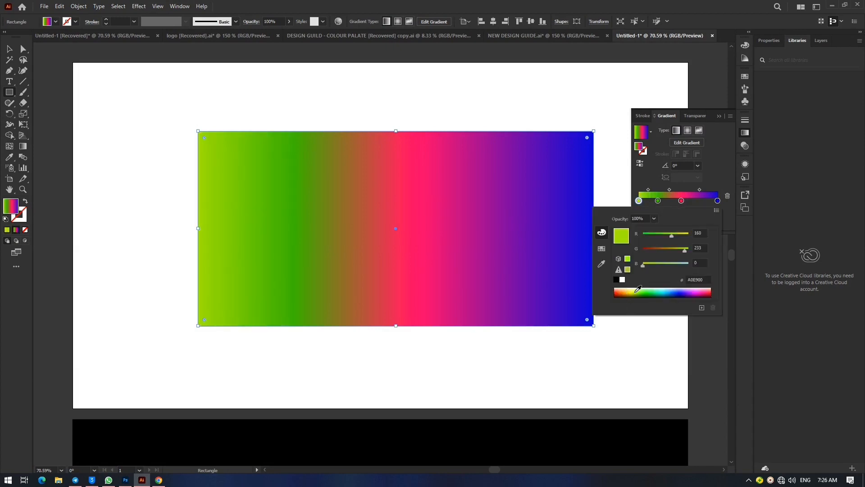
{"action": "left_click", "coordinate": [631, 290]}
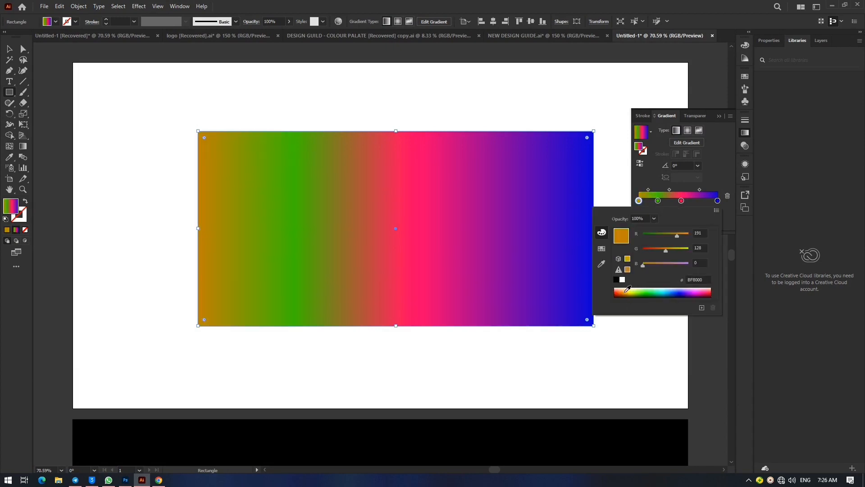
{"action": "left_click", "coordinate": [625, 293]}
{"action": "left_click", "coordinate": [655, 174]}
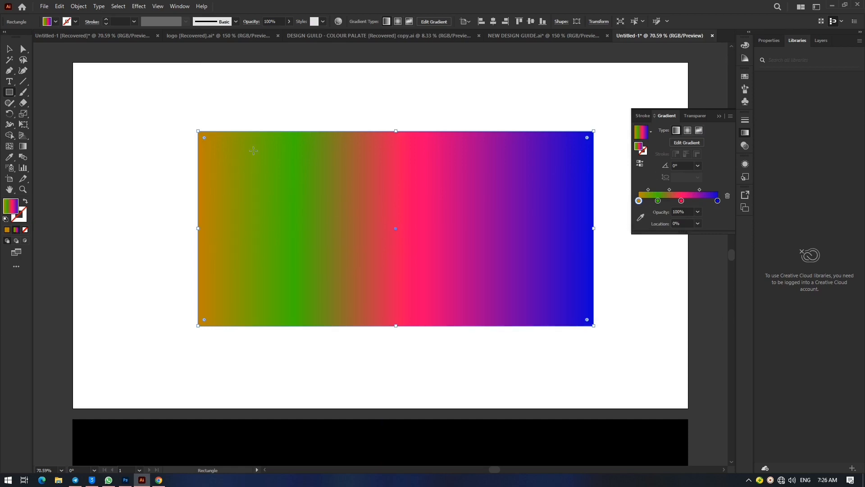
Move the pink stop to about 65% and remove the blue end stop from the gradient.
{"action": "left_click", "coordinate": [658, 201]}
{"action": "left_click", "coordinate": [682, 201]}
{"action": "mouse_move", "coordinate": [683, 203]}
{"action": "left_mouse_down"}
{"action": "mouse_move", "coordinate": [700, 202]}
{"action": "mouse_move", "coordinate": [692, 205]}
{"action": "left_mouse_up"}
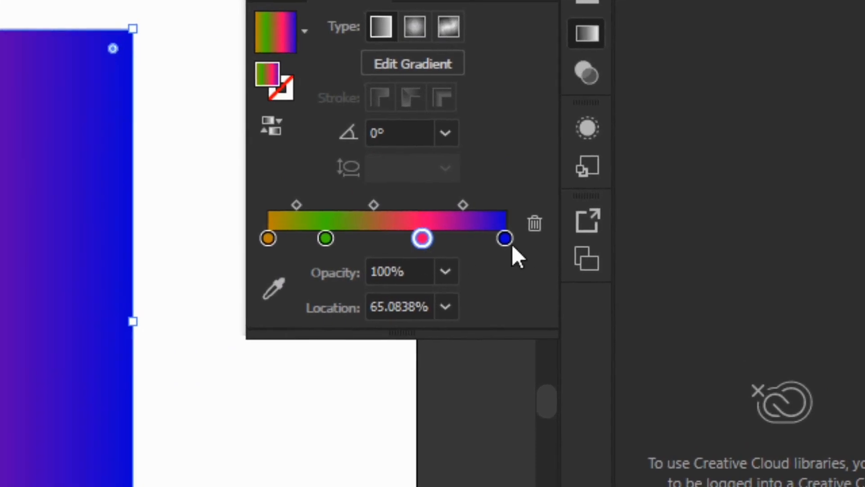
{"action": "left_click_drag", "start_coordinate": [506, 239], "coordinate": [426, 230]}
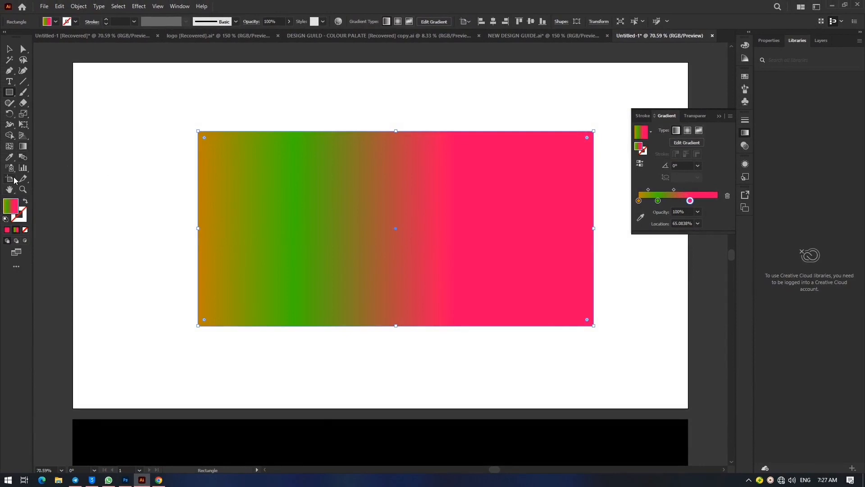
Redraw the linear gradient across the rectangle diagonally, vertically and finally right to left at about 178° with the Gradient tool, and deselect it.
{"action": "left_click", "coordinate": [23, 146]}
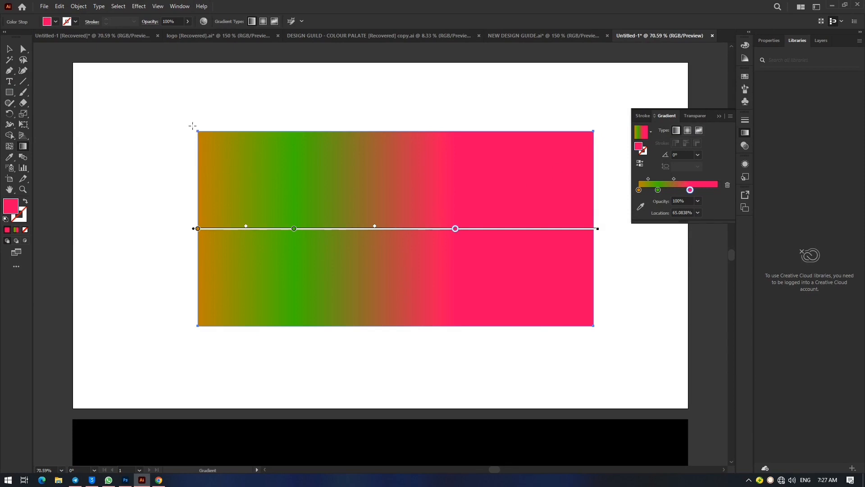
{"action": "left_click_drag", "start_coordinate": [192, 126], "coordinate": [647, 343]}
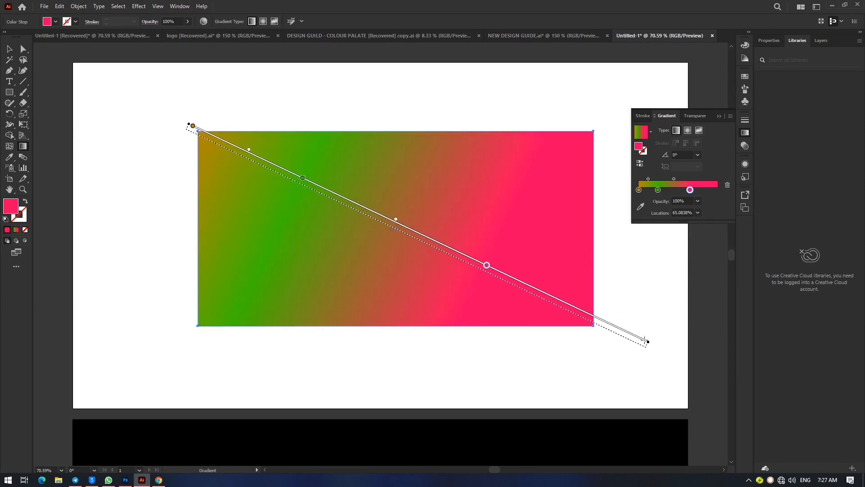
{"action": "left_click_drag", "start_coordinate": [578, 333], "coordinate": [138, 80]}
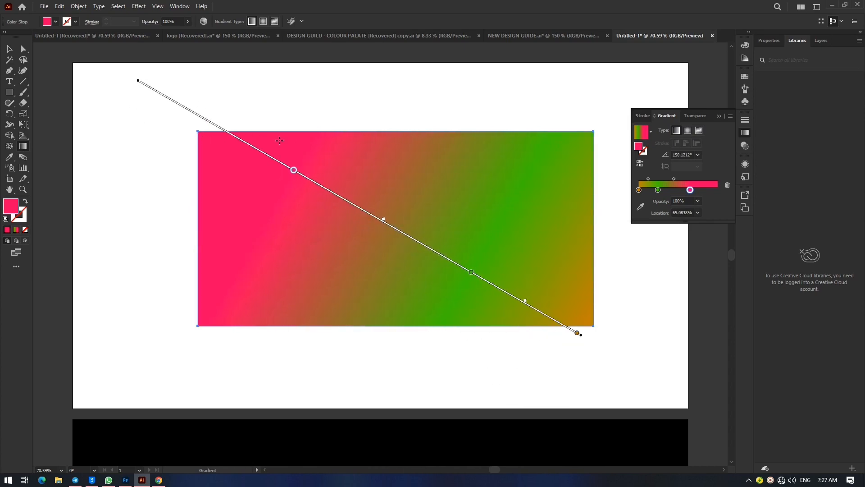
{"action": "left_click_drag", "start_coordinate": [391, 93], "coordinate": [389, 360]}
{"action": "left_click_drag", "start_coordinate": [343, 347], "coordinate": [341, 110]}
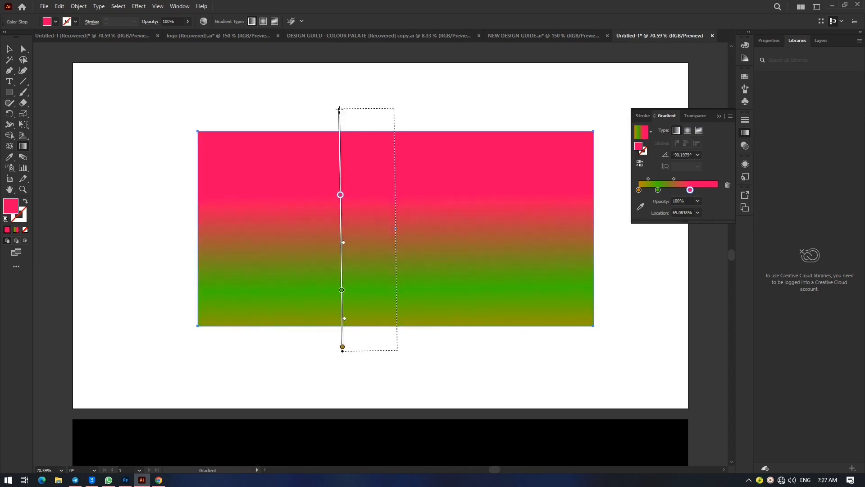
{"action": "left_click_drag", "start_coordinate": [619, 237], "coordinate": [90, 217]}
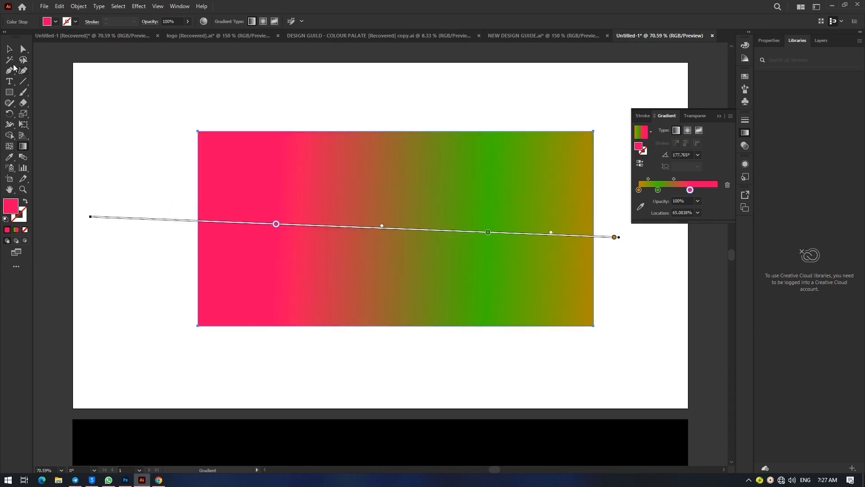
{"action": "left_click", "coordinate": [9, 49]}
{"action": "left_click", "coordinate": [234, 85]}
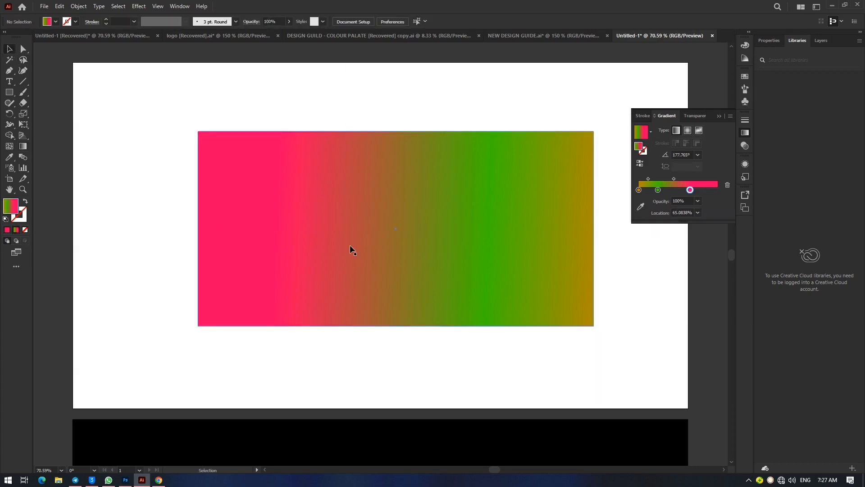
Redraw the rectangle's linear gradient diagonally at about -18° and shift its colour stops, placing the green one at about 33%.
{"action": "left_click", "coordinate": [428, 243]}
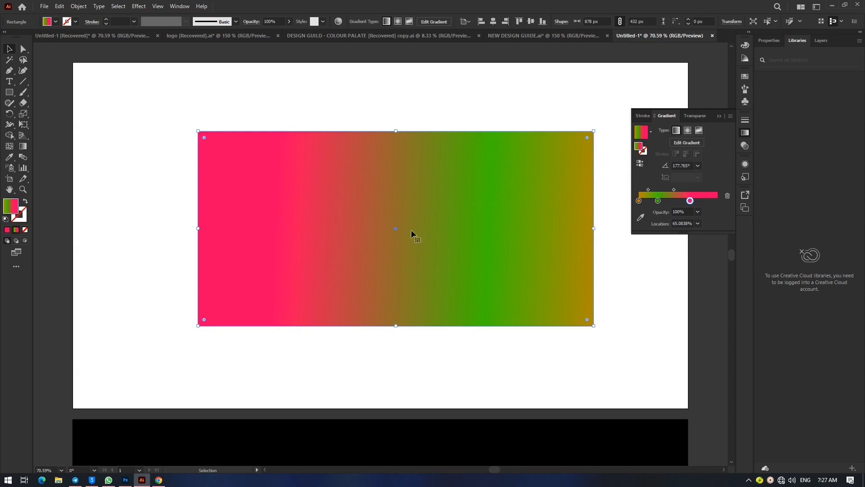
{"action": "left_click", "coordinate": [683, 143]}
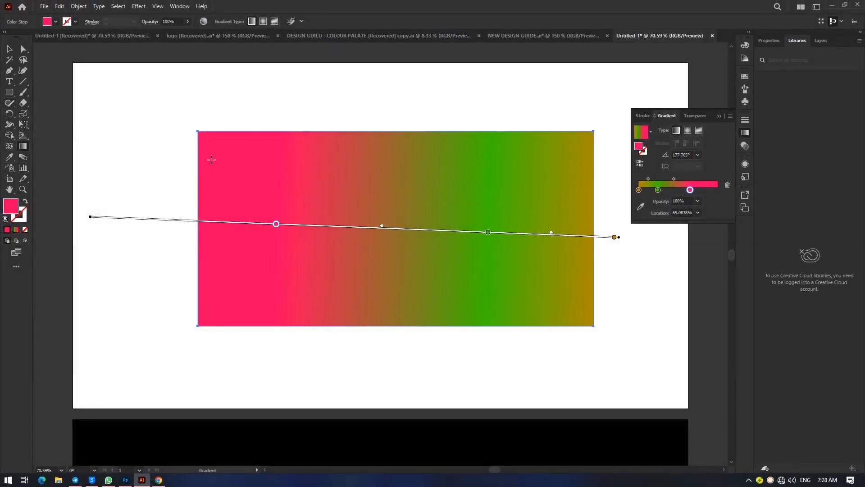
{"action": "left_click_drag", "start_coordinate": [205, 167], "coordinate": [642, 308]}
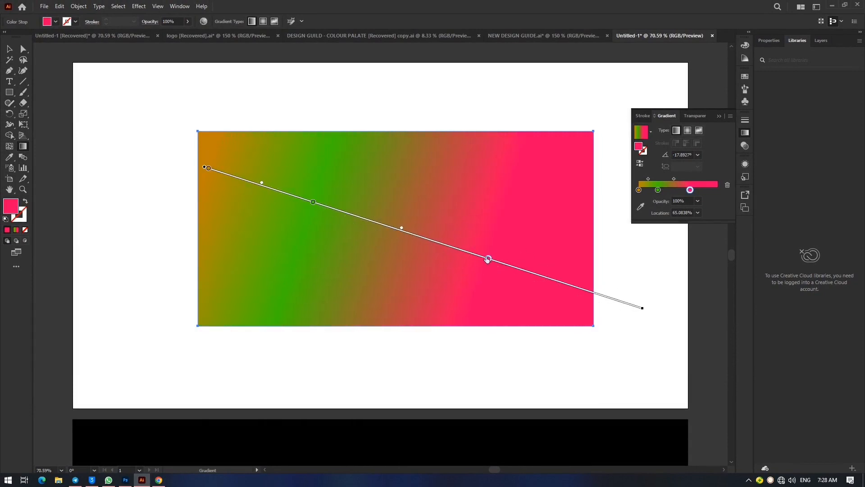
{"action": "mouse_move", "coordinate": [488, 258]}
{"action": "left_mouse_down"}
{"action": "mouse_move", "coordinate": [567, 304]}
{"action": "mouse_move", "coordinate": [409, 234]}
{"action": "mouse_move", "coordinate": [422, 237]}
{"action": "left_mouse_up"}
{"action": "mouse_move", "coordinate": [467, 268]}
{"action": "left_mouse_down"}
{"action": "mouse_move", "coordinate": [490, 269]}
{"action": "mouse_move", "coordinate": [483, 259]}
{"action": "left_mouse_up"}
{"action": "mouse_move", "coordinate": [400, 229]}
{"action": "left_mouse_down"}
{"action": "mouse_move", "coordinate": [358, 216]}
{"action": "mouse_move", "coordinate": [427, 239]}
{"action": "mouse_move", "coordinate": [390, 229]}
{"action": "left_mouse_up"}
{"action": "left_click_drag", "start_coordinate": [482, 260], "coordinate": [502, 274]}
{"action": "left_click_drag", "start_coordinate": [314, 202], "coordinate": [293, 197]}
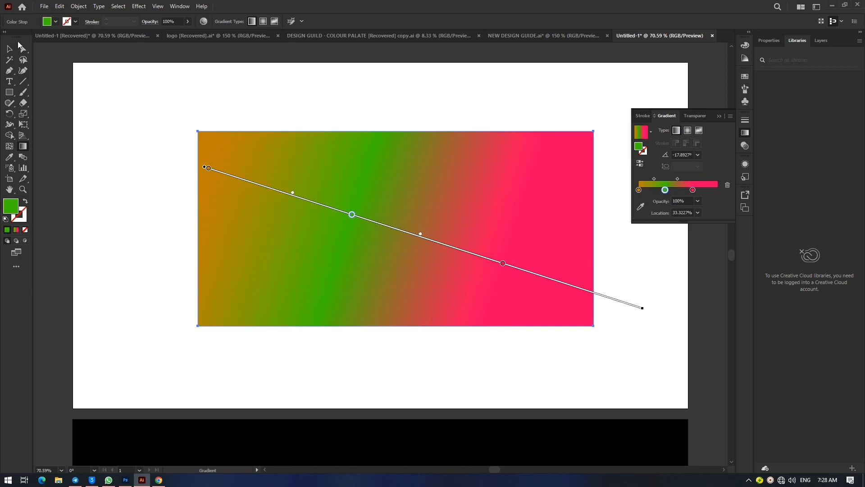
{"action": "key", "text": "a"}
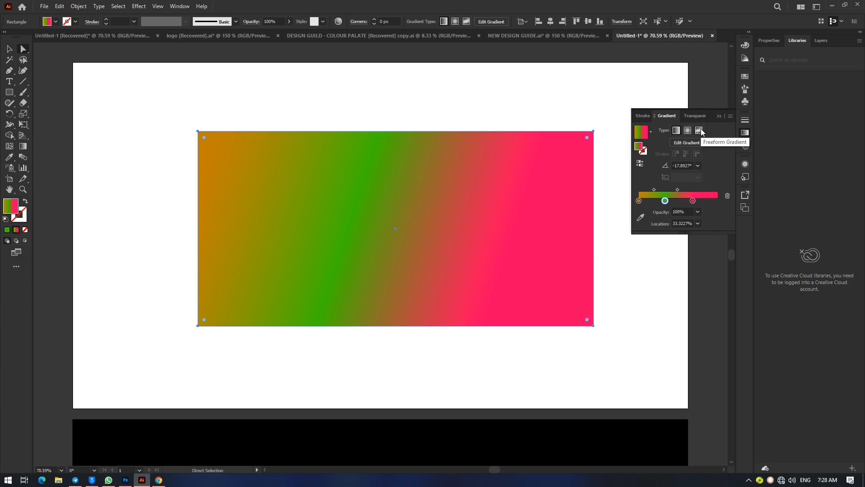
Change the rectangle's fill to a radial gradient and redraw it in several directions, finishing from the upper-right corner towards the left edge at about -166°.
{"action": "left_click", "coordinate": [687, 131]}
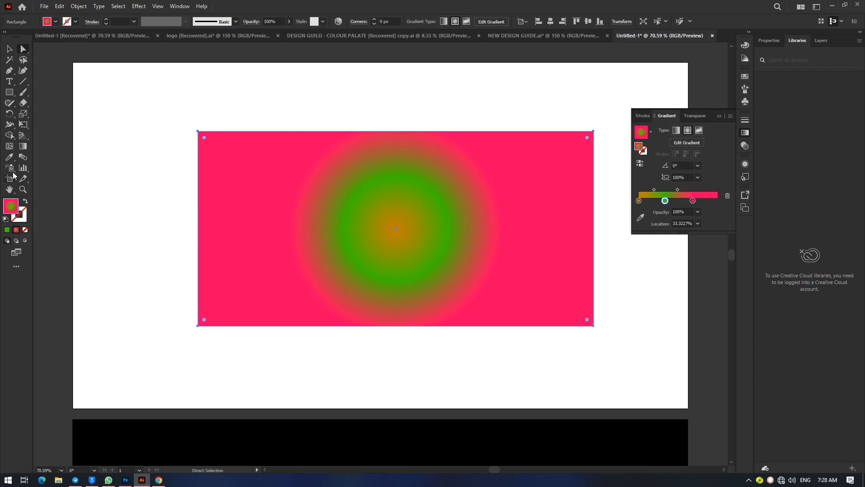
{"action": "left_click", "coordinate": [22, 148]}
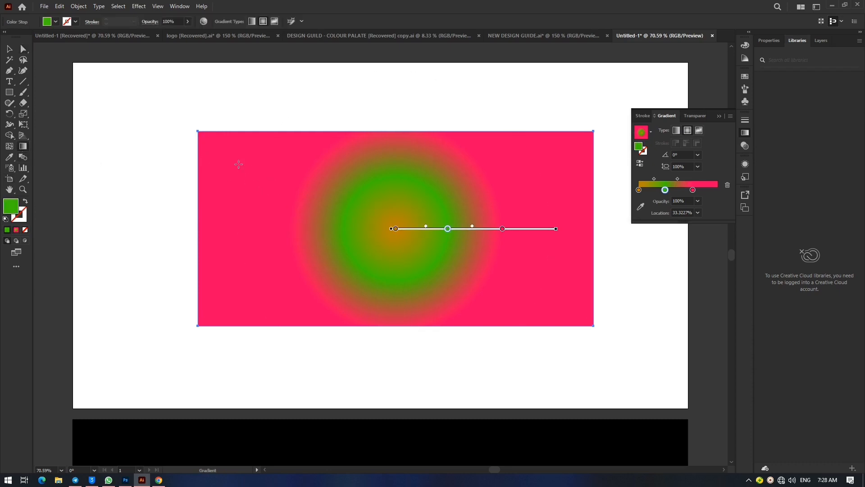
{"action": "left_click_drag", "start_coordinate": [235, 162], "coordinate": [610, 308]}
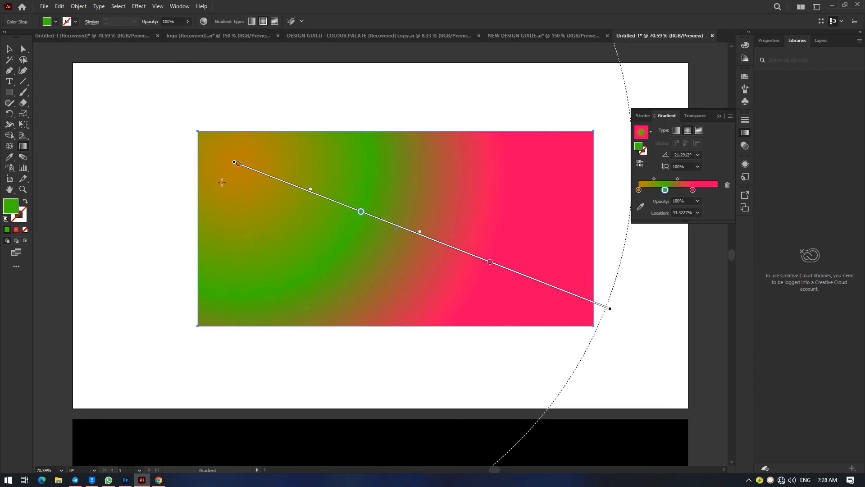
{"action": "left_click_drag", "start_coordinate": [391, 215], "coordinate": [582, 216]}
{"action": "left_click_drag", "start_coordinate": [601, 139], "coordinate": [151, 254]}
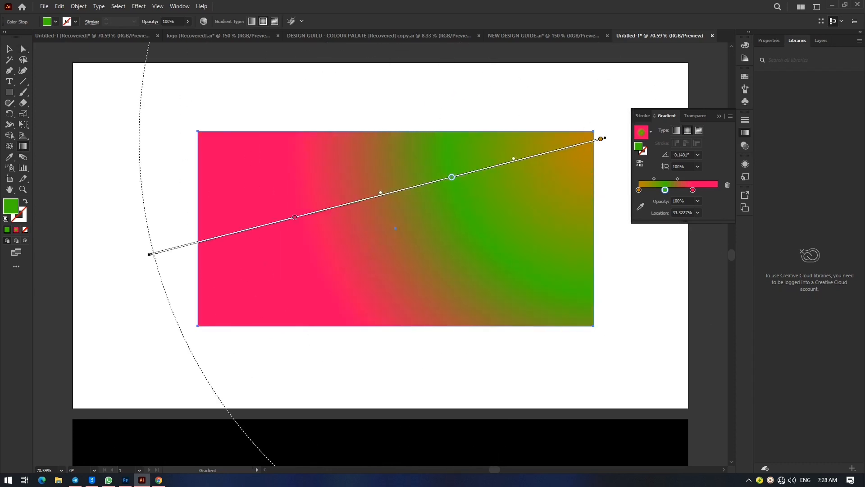
{"action": "left_click", "coordinate": [10, 49]}
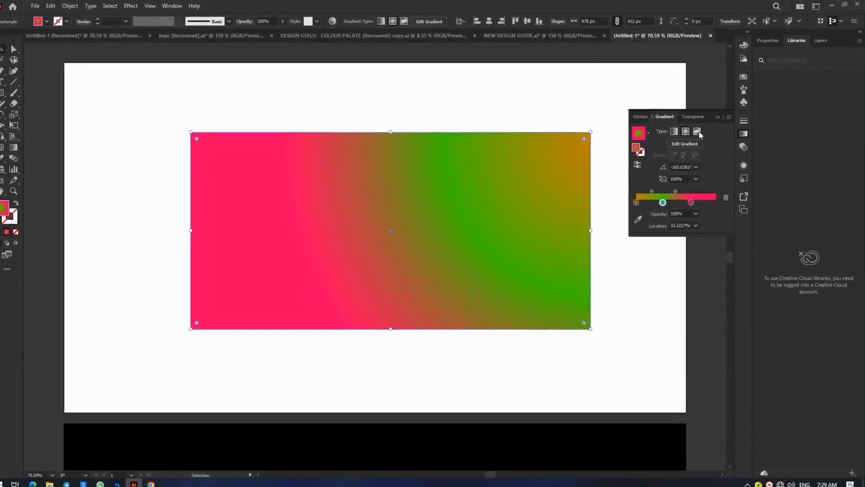
Change the rectangle's fill to a freeform gradient in Points mode and add a white colour point left of the centre.
{"action": "left_click", "coordinate": [536, 239]}
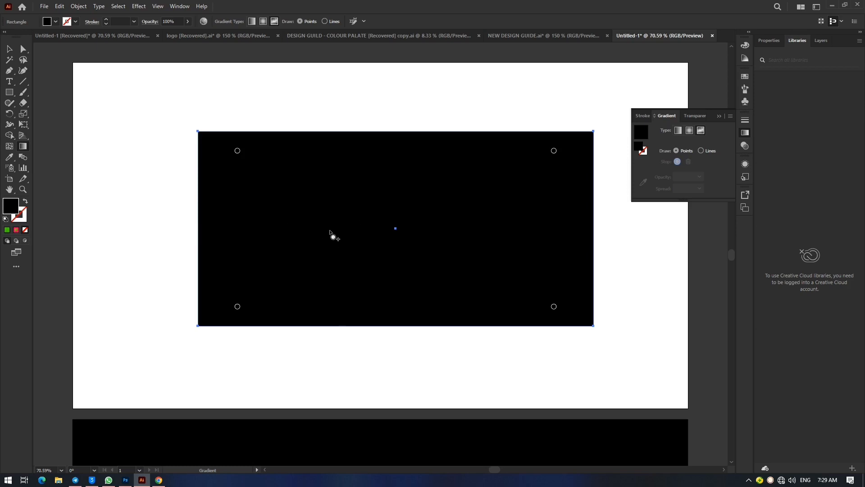
{"action": "left_click", "coordinate": [331, 211]}
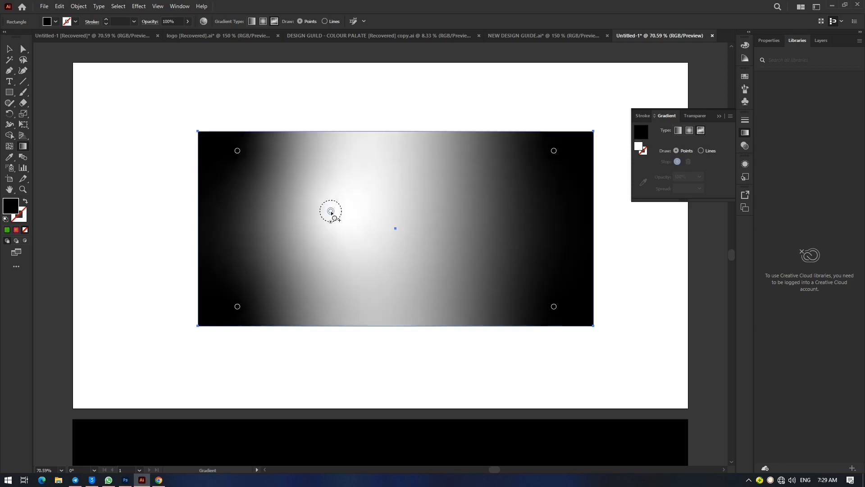
{"action": "left_click", "coordinate": [528, 239]}
{"action": "key", "text": "Delete"}
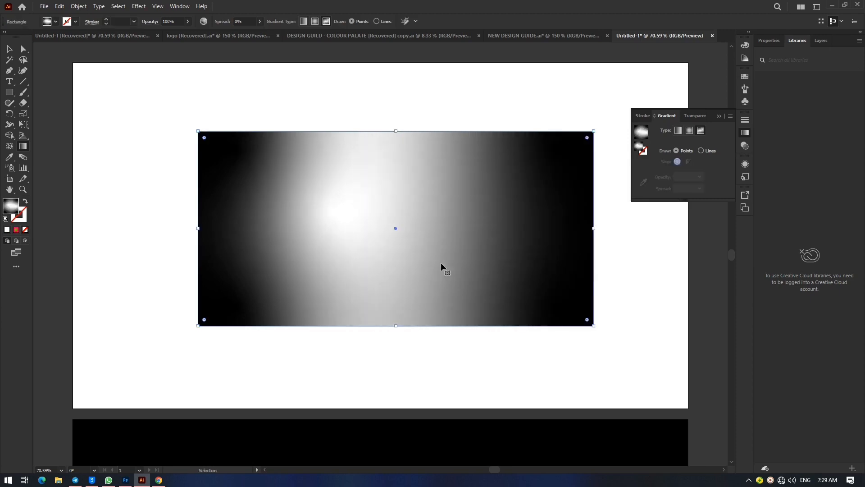
Recolour the white point green (53AA00) and the upper-left black point pink (FF3FEA).
{"action": "double_click", "coordinate": [331, 212]}
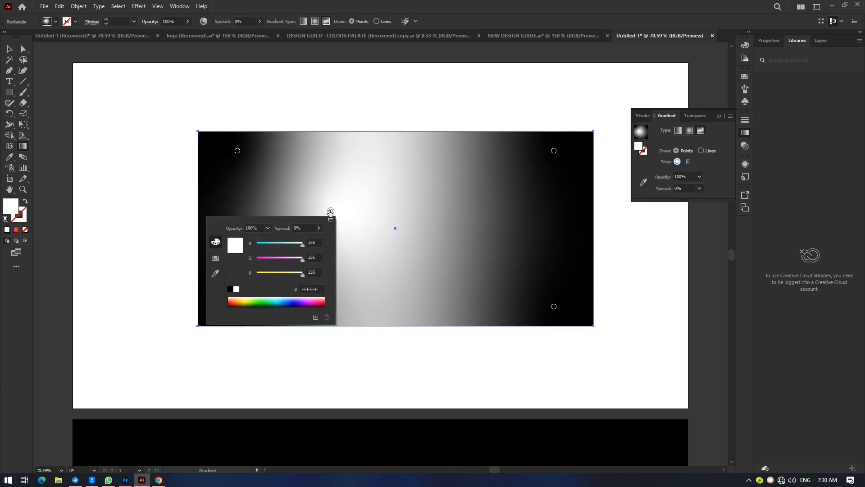
{"action": "left_click", "coordinate": [255, 301]}
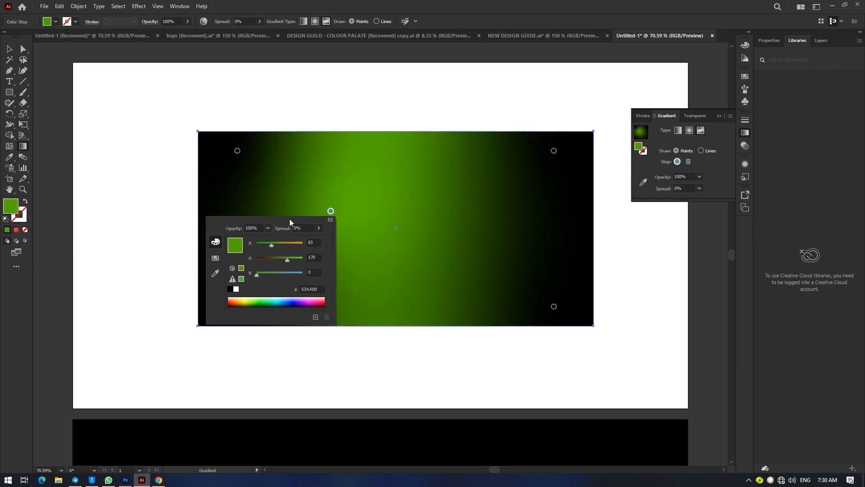
{"action": "left_click", "coordinate": [238, 151]}
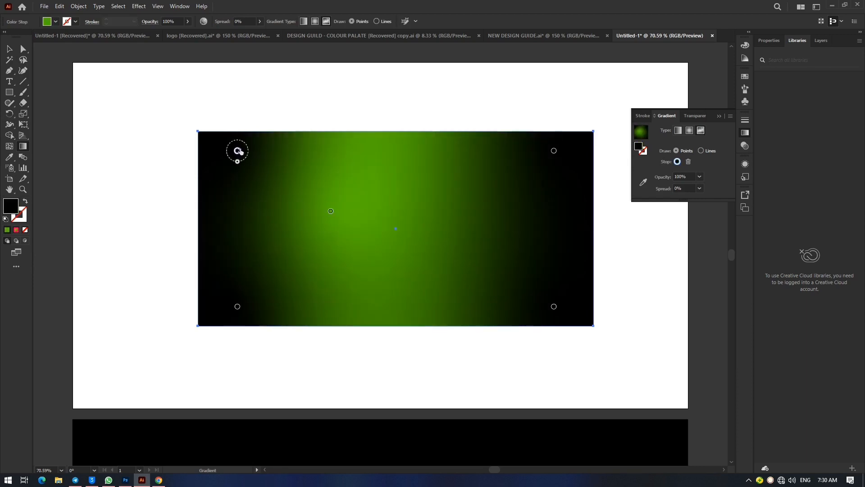
{"action": "double_click", "coordinate": [238, 150]}
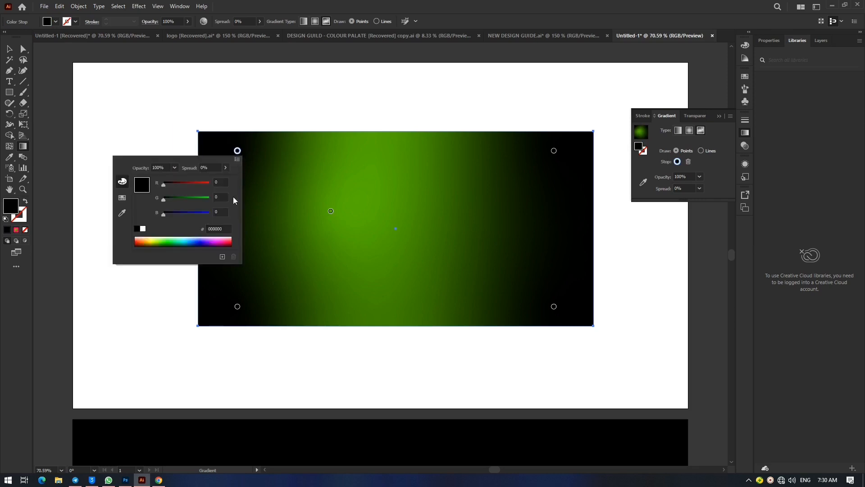
{"action": "left_click", "coordinate": [217, 240]}
{"action": "left_click", "coordinate": [192, 144]}
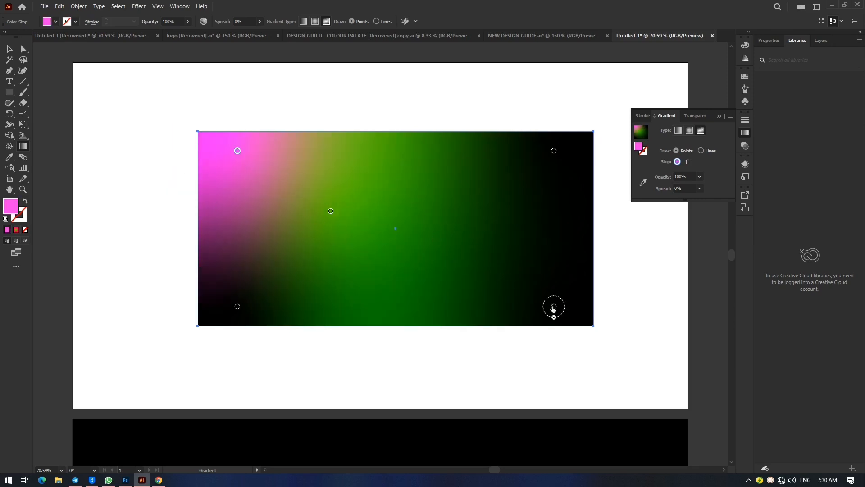
Move the lower-right black colour point slightly upward and open its colour options.
{"action": "mouse_move", "coordinate": [555, 310]}
{"action": "left_mouse_down"}
{"action": "mouse_move", "coordinate": [555, 323]}
{"action": "mouse_move", "coordinate": [553, 297]}
{"action": "left_mouse_up"}
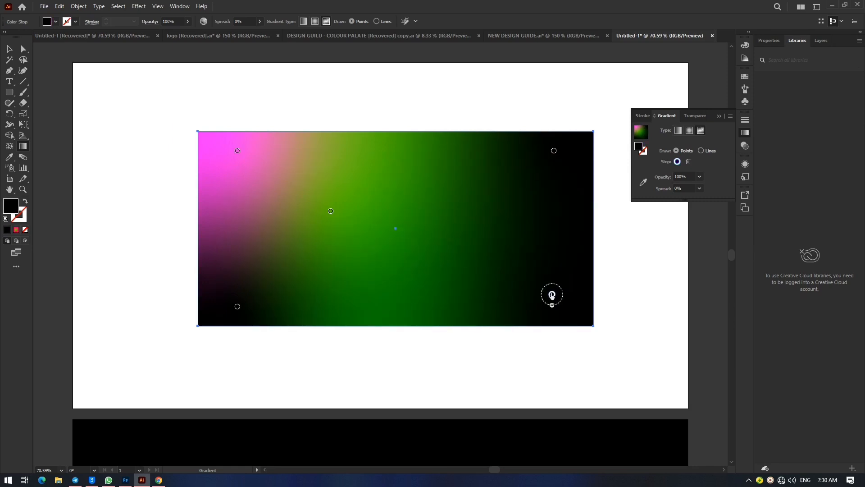
{"action": "double_click", "coordinate": [552, 295]}
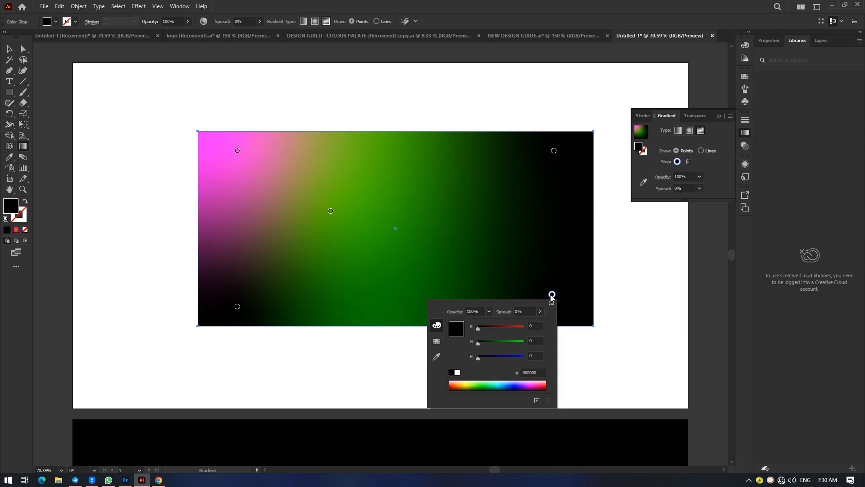
{"action": "left_click", "coordinate": [553, 295]}
{"action": "double_click", "coordinate": [552, 296]}
Open the upper-right black point's colour options and try enlarging its spread on the rectangle.
{"action": "left_click", "coordinate": [554, 151]}
{"action": "double_click", "coordinate": [553, 151]}
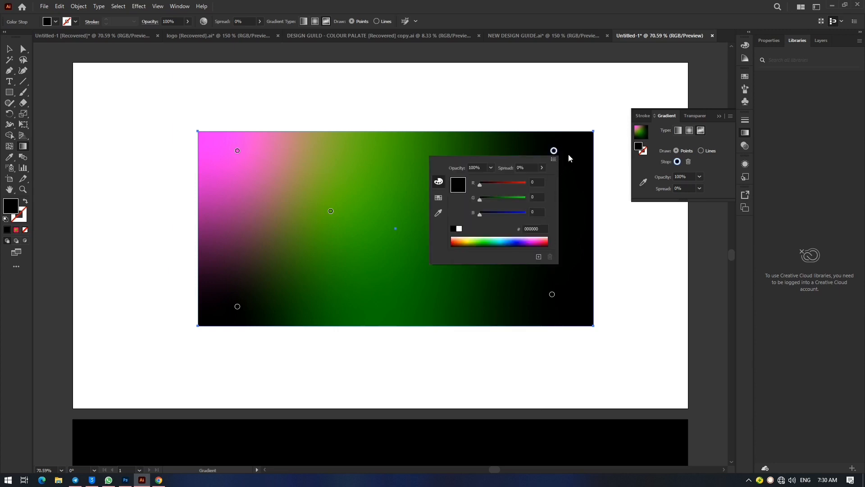
{"action": "left_click", "coordinate": [554, 152]}
{"action": "mouse_move", "coordinate": [553, 161]}
{"action": "left_mouse_down"}
{"action": "mouse_move", "coordinate": [548, 228]}
{"action": "mouse_move", "coordinate": [554, 177]}
{"action": "left_mouse_up"}
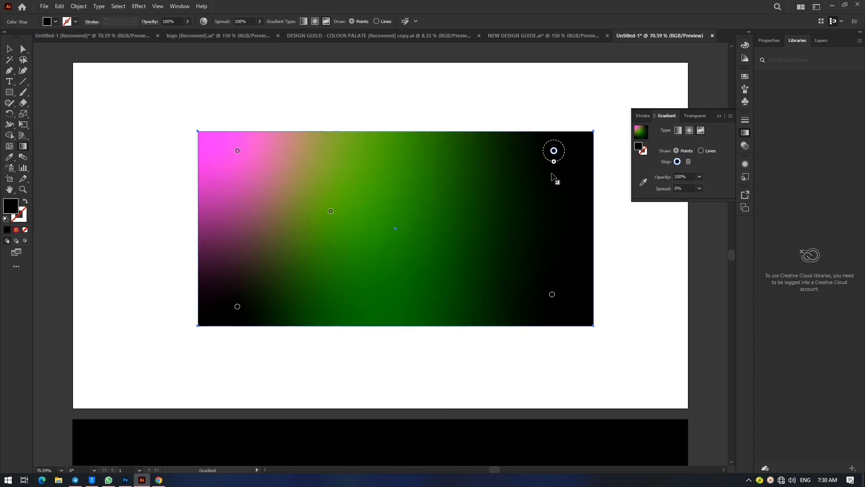
Enlarge the green colour point's spread to 100%.
{"action": "left_click", "coordinate": [331, 211]}
{"action": "left_click_drag", "start_coordinate": [331, 229], "coordinate": [353, 222]}
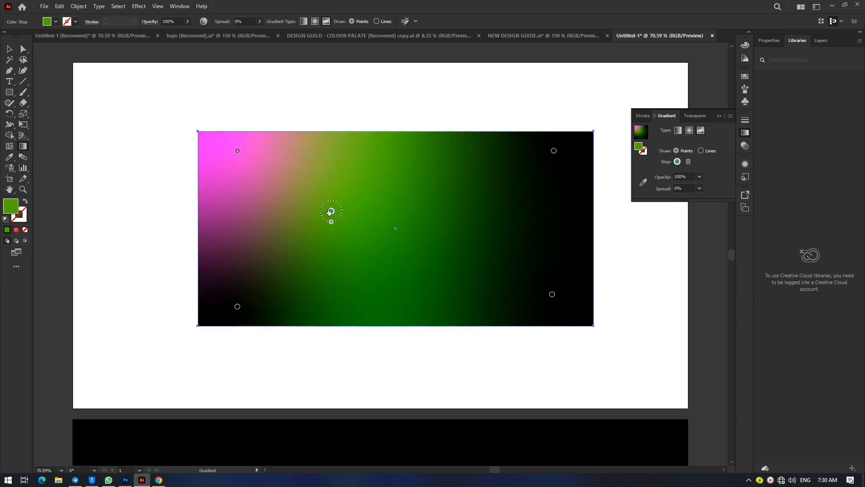
{"action": "left_click_drag", "start_coordinate": [331, 222], "coordinate": [331, 251]}
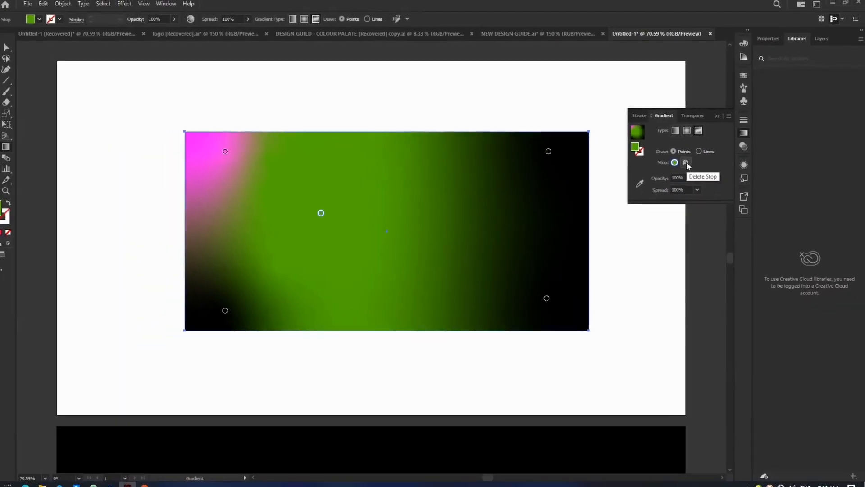
Delete the green colour point, restore it, and delete it again from the freeform gradient.
{"action": "left_click", "coordinate": [688, 161]}
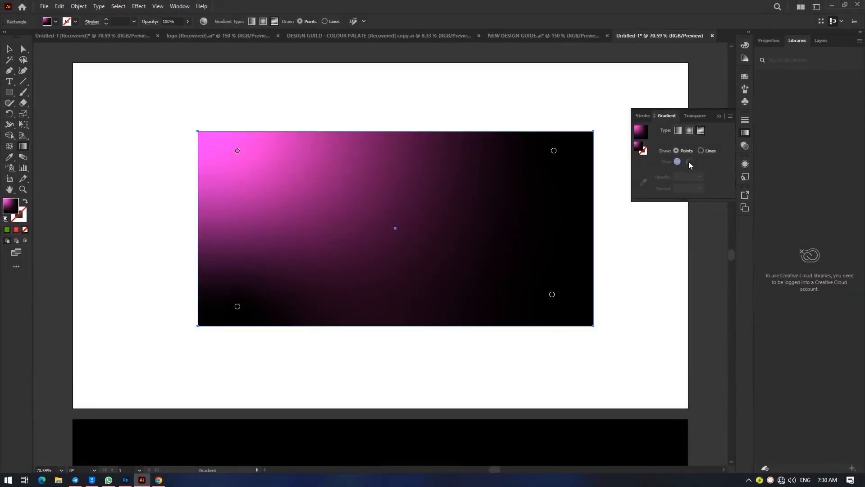
{"action": "left_click", "coordinate": [331, 211]}
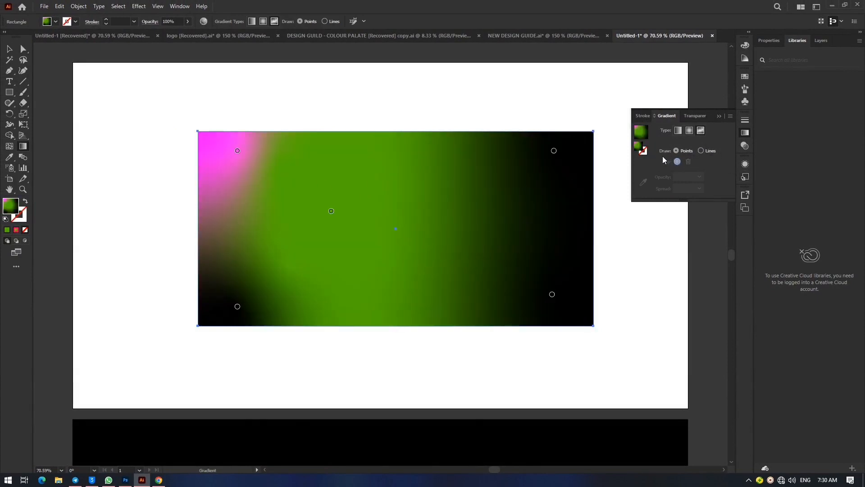
{"action": "left_click", "coordinate": [332, 211]}
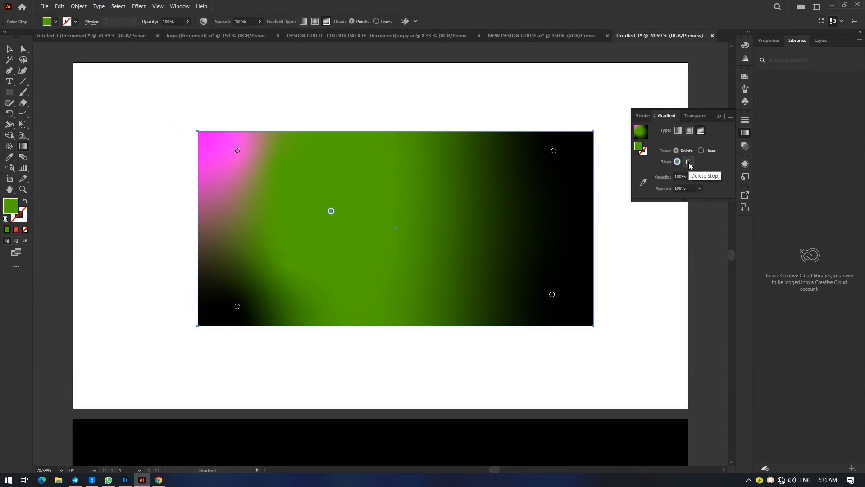
{"action": "left_click", "coordinate": [689, 162]}
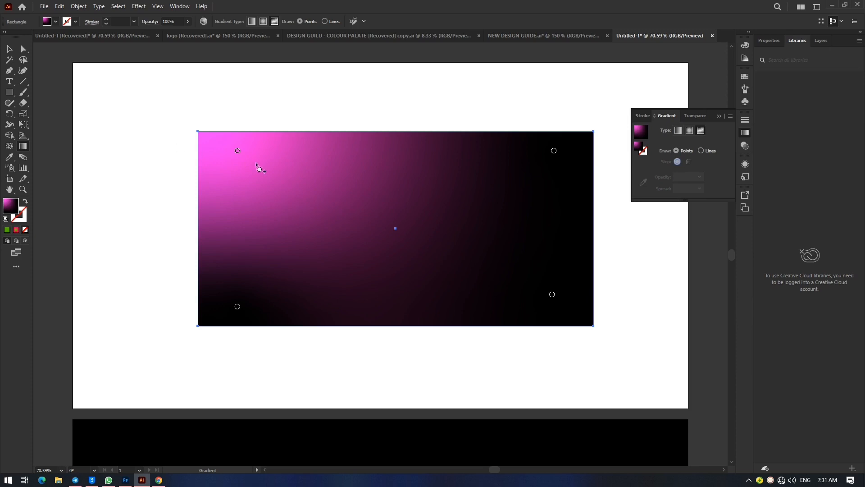
Move the pink point towards the centre and back near the upper-left corner, and nudge the lower-left black point outward.
{"action": "left_click_drag", "start_coordinate": [237, 151], "coordinate": [318, 189]}
{"action": "left_click_drag", "start_coordinate": [237, 310], "coordinate": [228, 308]}
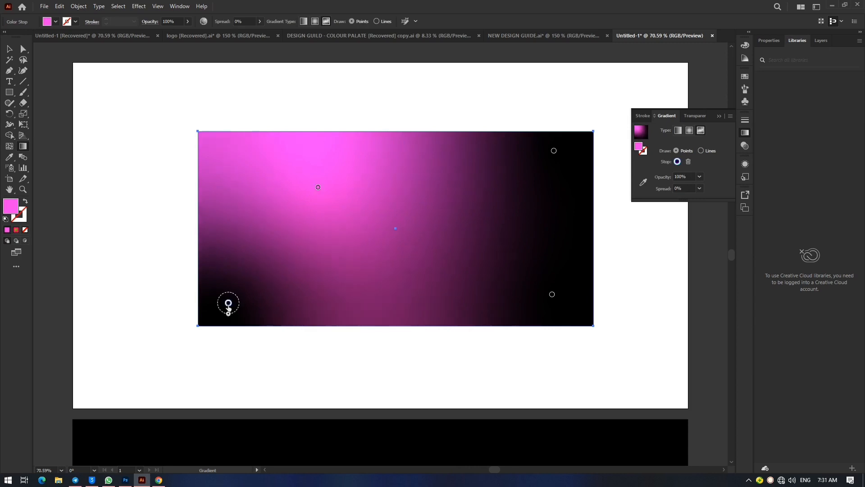
{"action": "left_click", "coordinate": [228, 303]}
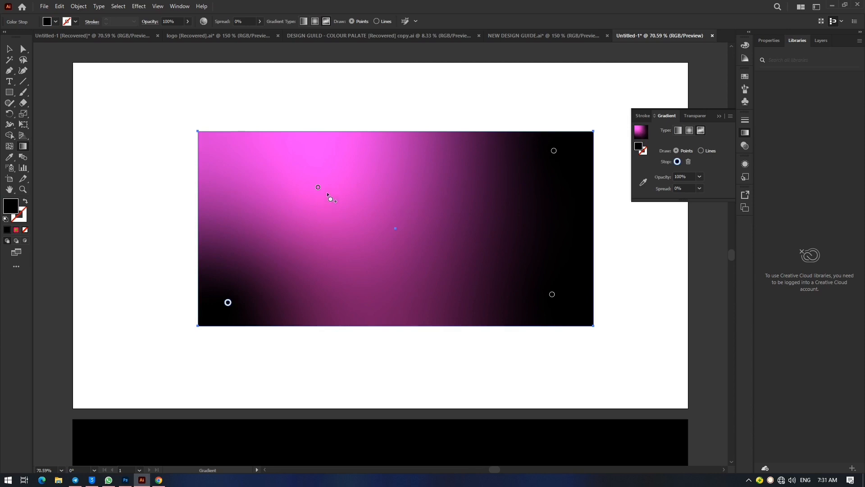
{"action": "left_click_drag", "start_coordinate": [318, 187], "coordinate": [253, 143]}
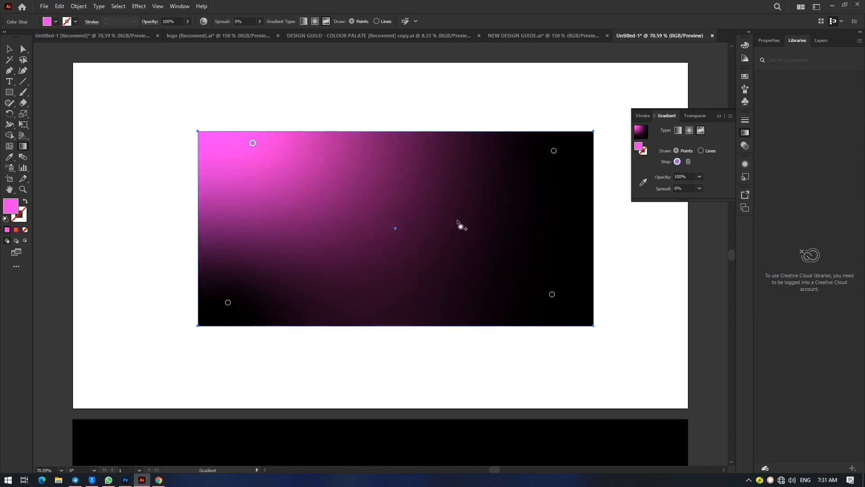
{"action": "left_click_drag", "start_coordinate": [253, 143], "coordinate": [238, 167]}
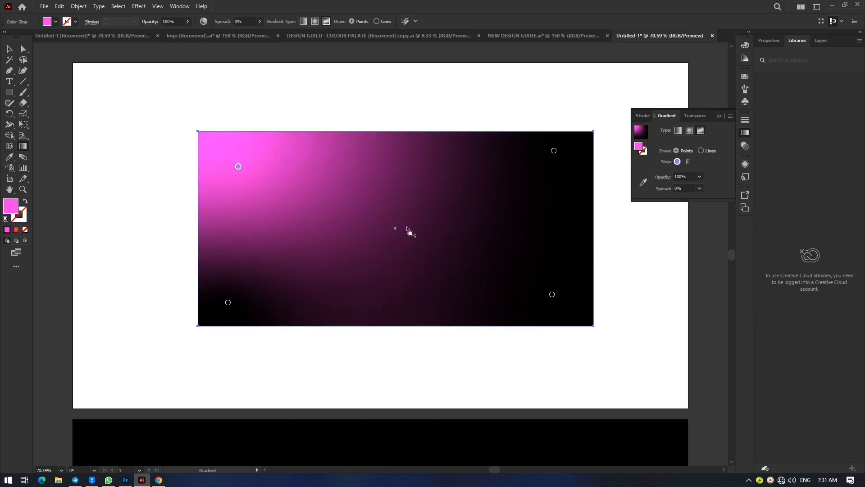
Add a colour point left of the centre, recolour it dark blue (11003F), and move it just right of the rectangle's centre.
{"action": "left_click", "coordinate": [328, 206]}
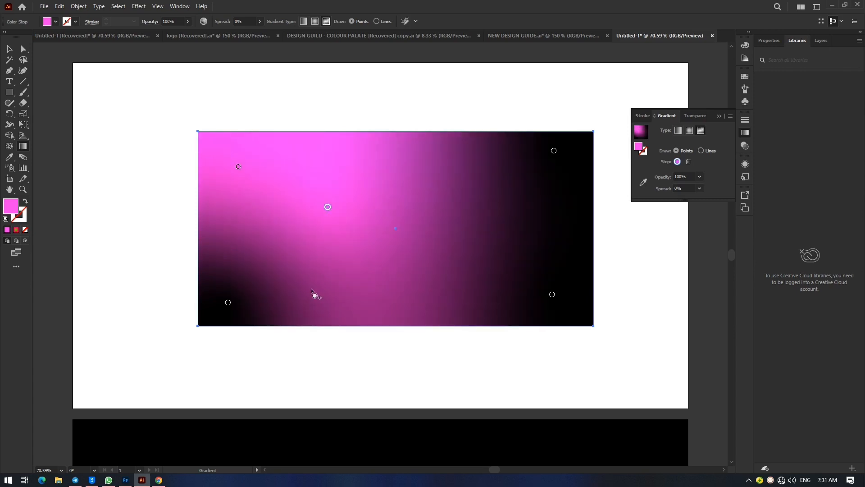
{"action": "double_click", "coordinate": [327, 208]}
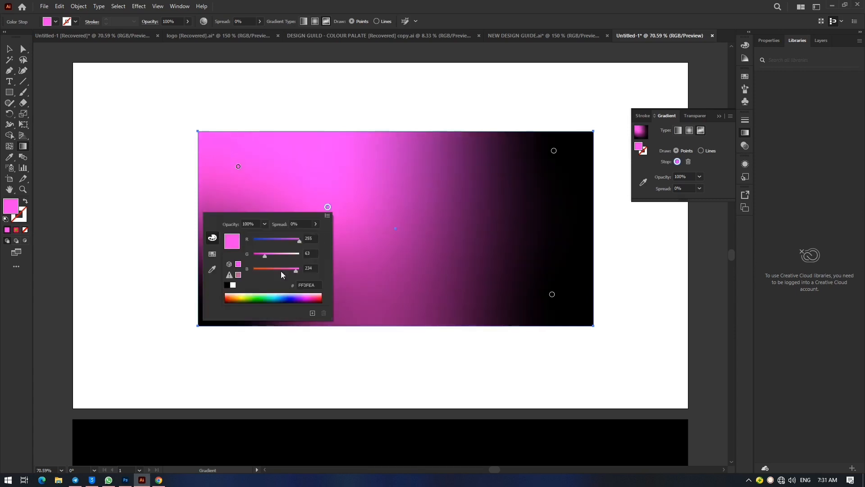
{"action": "left_click", "coordinate": [295, 300]}
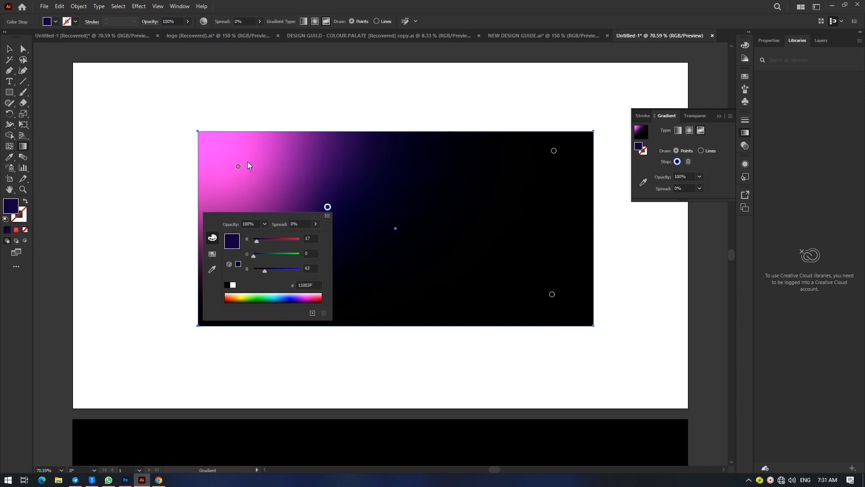
{"action": "left_click", "coordinate": [318, 198]}
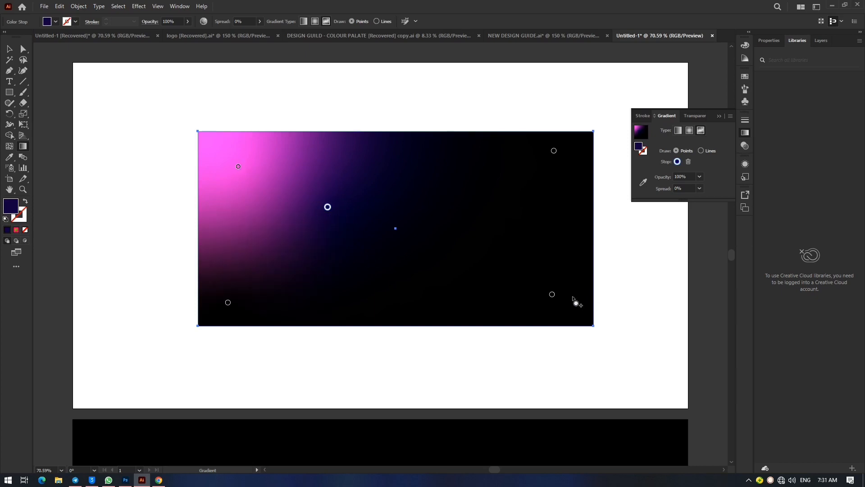
{"action": "left_click_drag", "start_coordinate": [330, 212], "coordinate": [414, 227]}
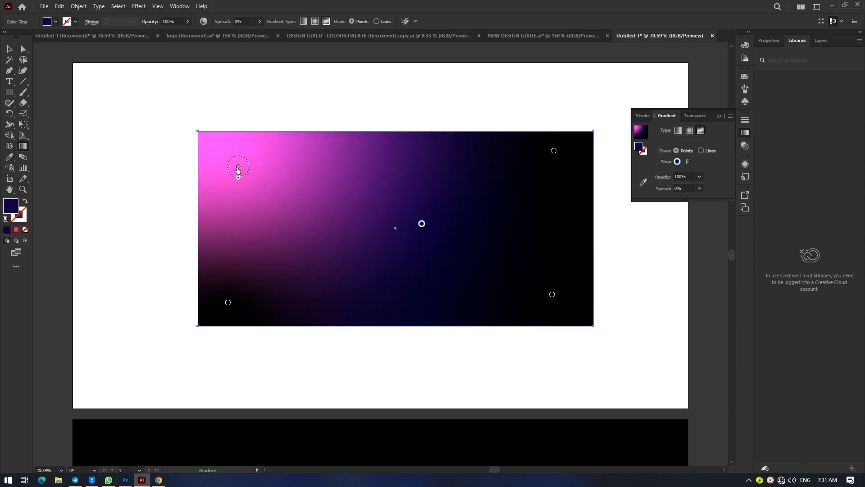
Set the opacity of the pink colour point near the rectangle's upper-left corner to 0%.
{"action": "left_click", "coordinate": [238, 167]}
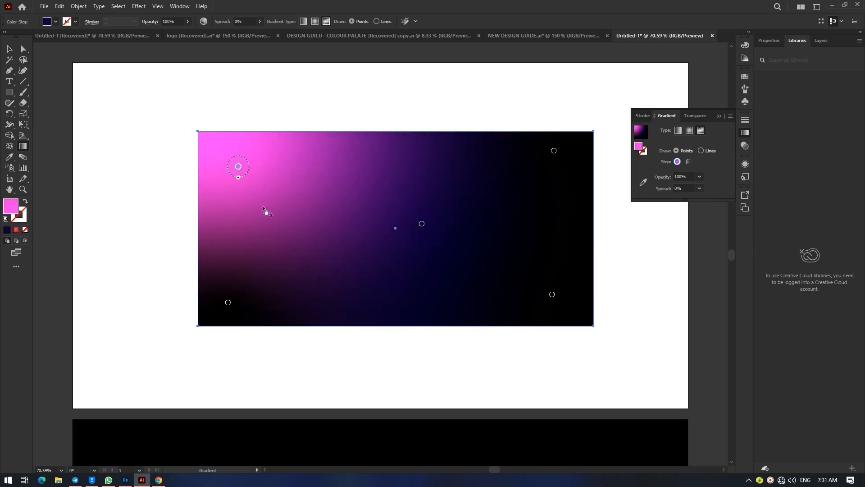
{"action": "double_click", "coordinate": [239, 167]}
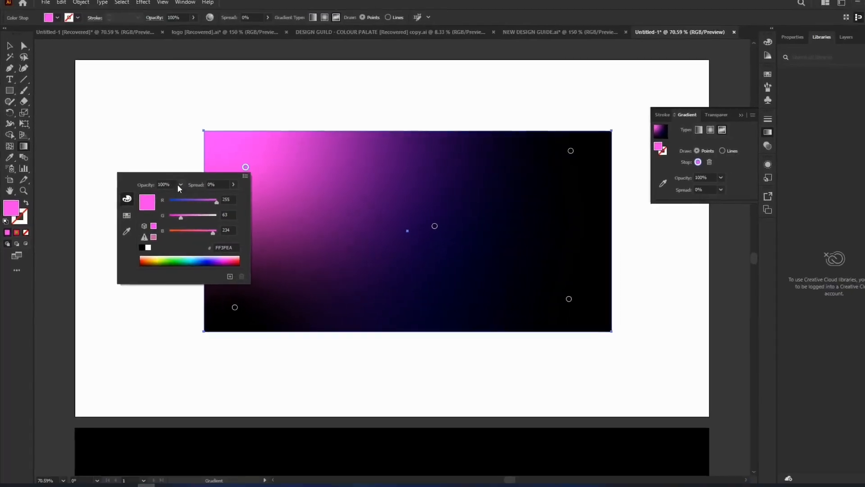
{"action": "left_click", "coordinate": [351, 222]}
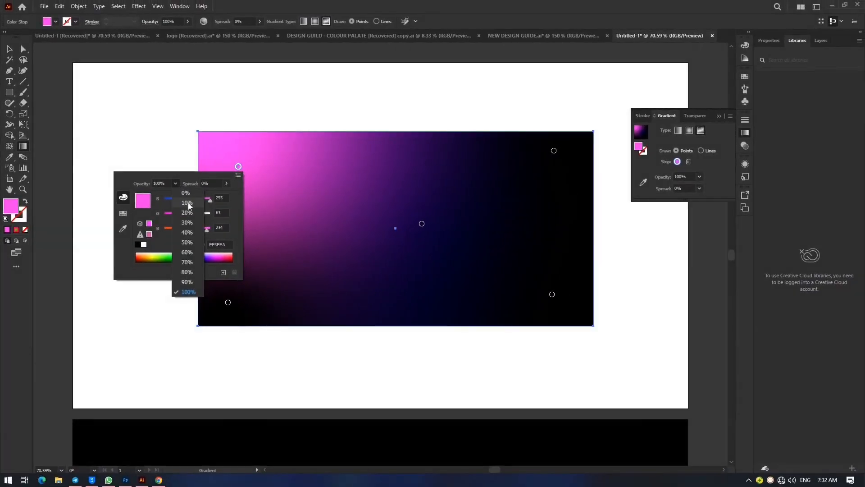
{"action": "left_click", "coordinate": [189, 193]}
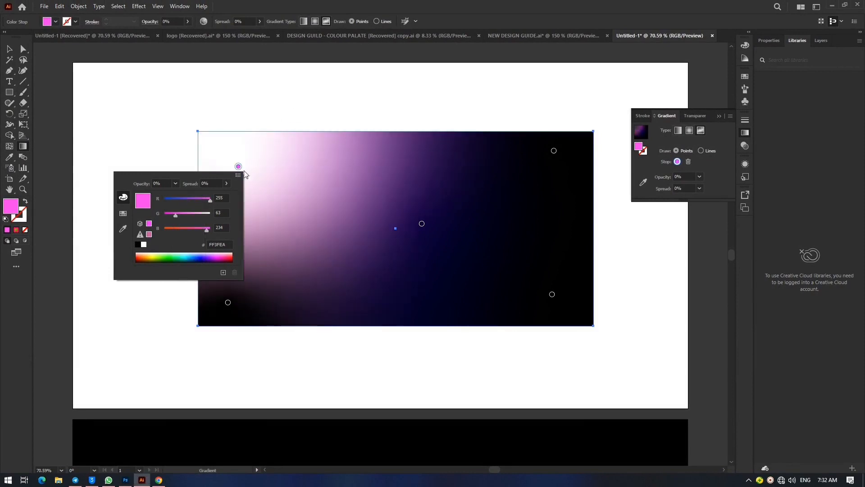
{"action": "left_click", "coordinate": [229, 101]}
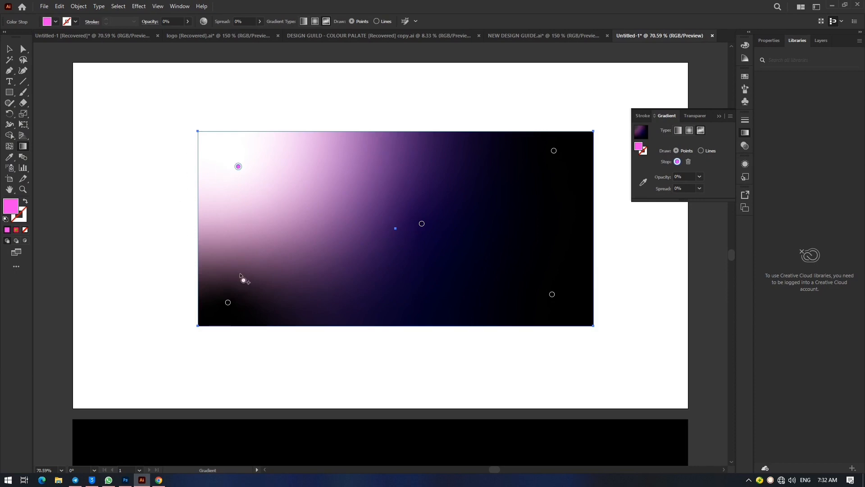
{"action": "double_click", "coordinate": [238, 167]}
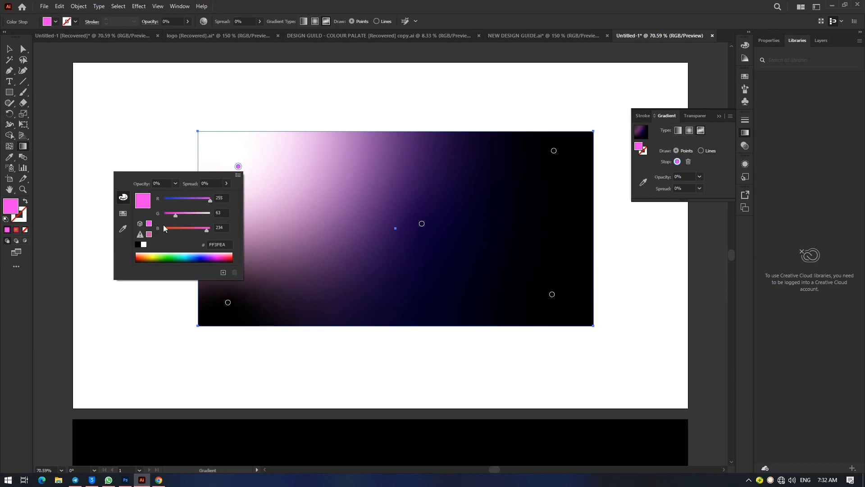
{"action": "left_click", "coordinate": [165, 114]}
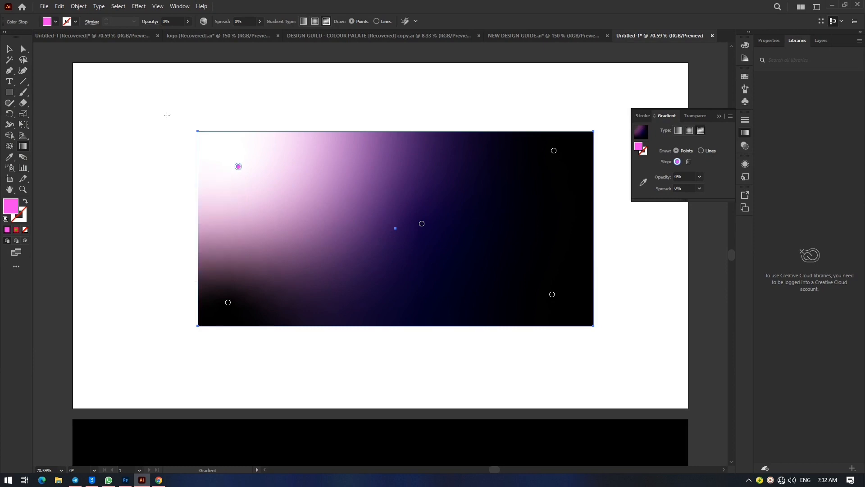
{"action": "double_click", "coordinate": [238, 166]}
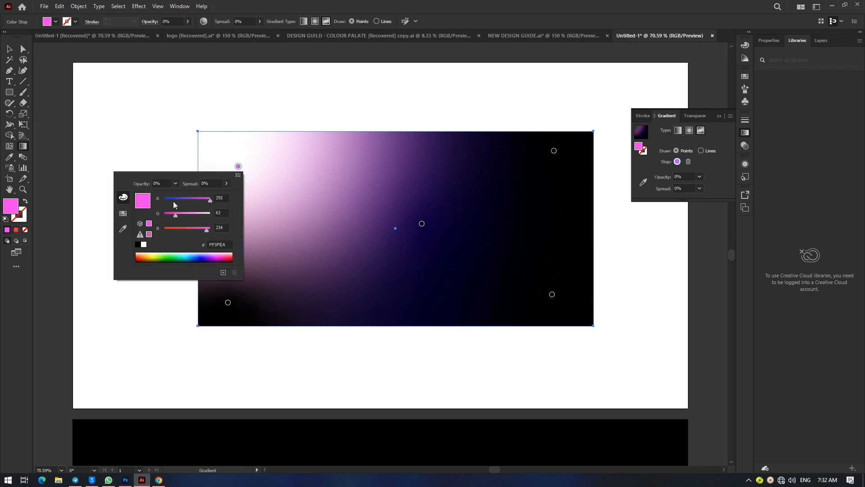
{"action": "left_click", "coordinate": [159, 135]}
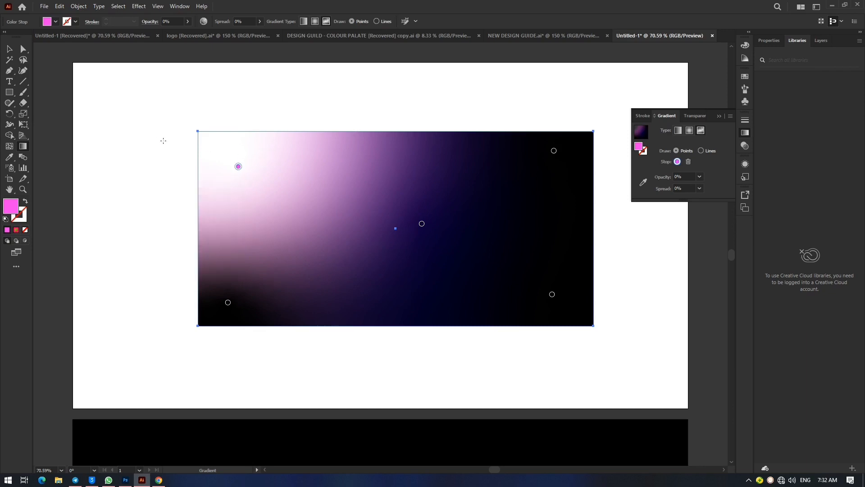
Draw a rectangle of about 114 × 133 px near the artboard's upper-left corner and fill it with red (FF0000).
{"action": "left_click", "coordinate": [14, 93]}
{"action": "left_click_drag", "start_coordinate": [88, 111], "coordinate": [138, 171]}
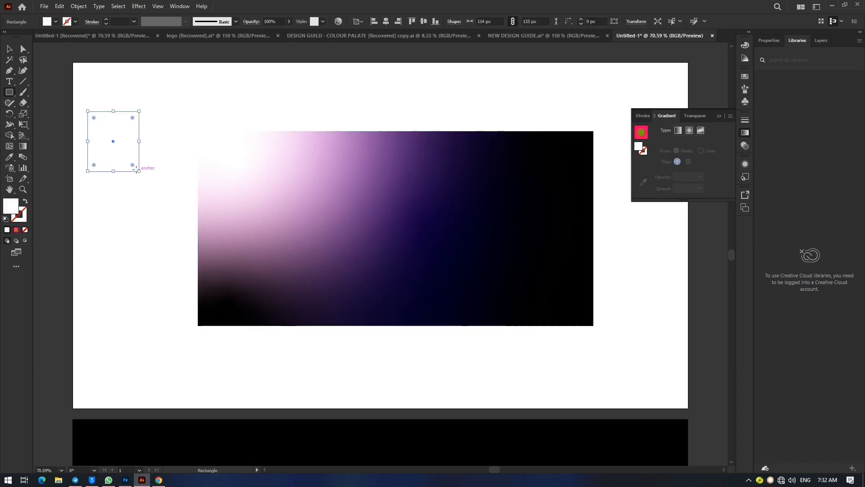
{"action": "double_click", "coordinate": [14, 208]}
{"action": "type", "text": "FF0000"}
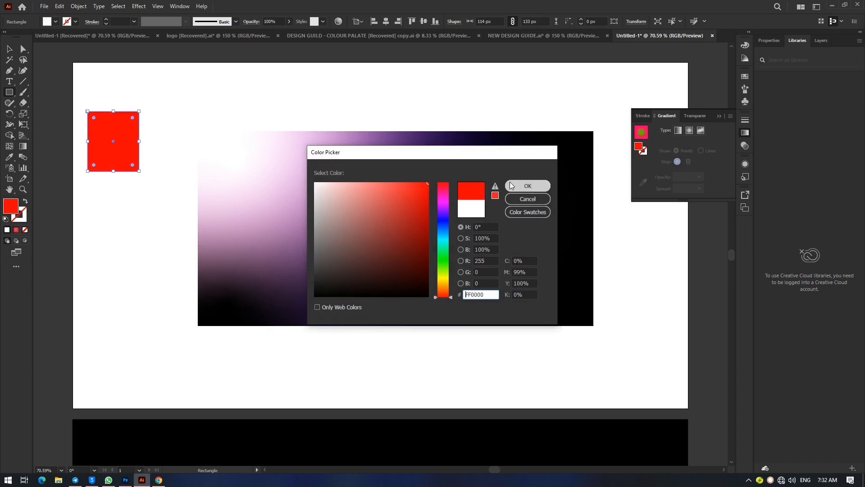
{"action": "left_click", "coordinate": [511, 185]}
Send the red rectangle backward in the stacking order.
{"action": "right_click", "coordinate": [126, 129]}
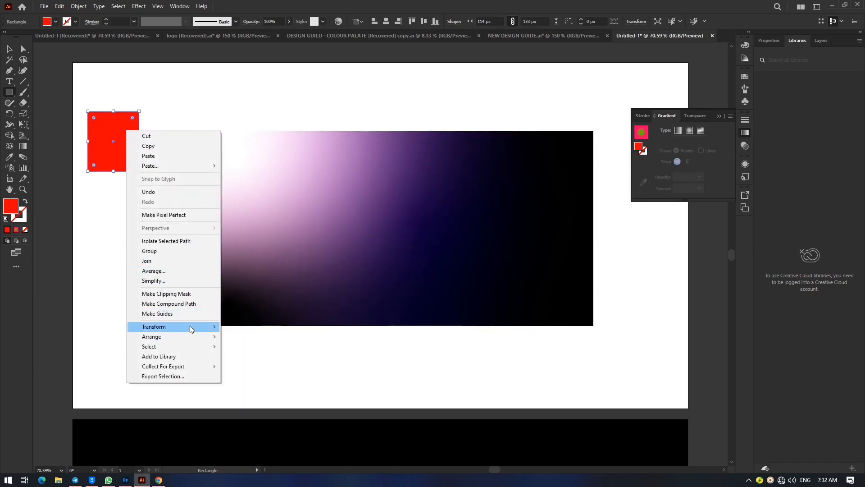
{"action": "mouse_move", "coordinate": [199, 339]}
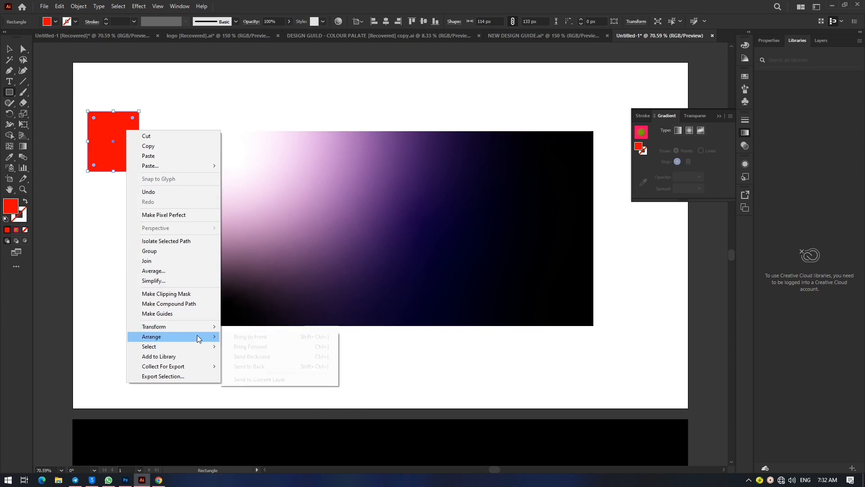
{"action": "left_click", "coordinate": [243, 356]}
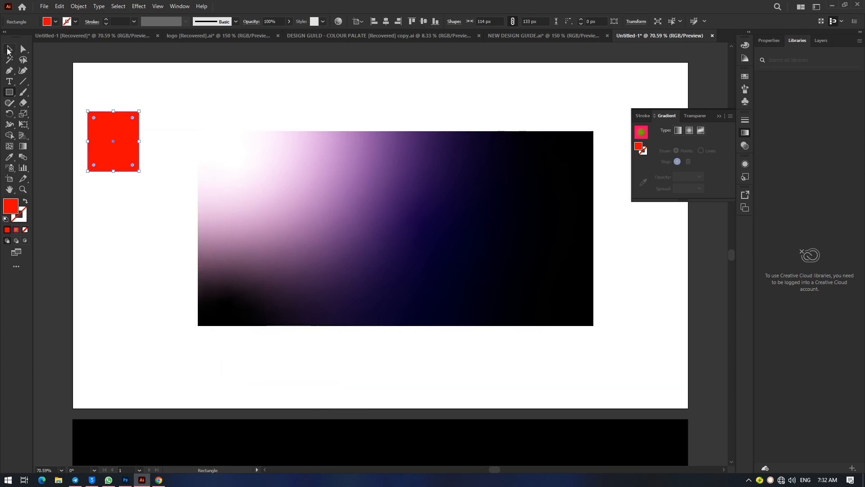
Move the gradient rectangle left over the red one, until its black right-hand part covers most of it.
{"action": "left_click", "coordinate": [9, 50]}
{"action": "left_click_drag", "start_coordinate": [396, 199], "coordinate": [319, 186]}
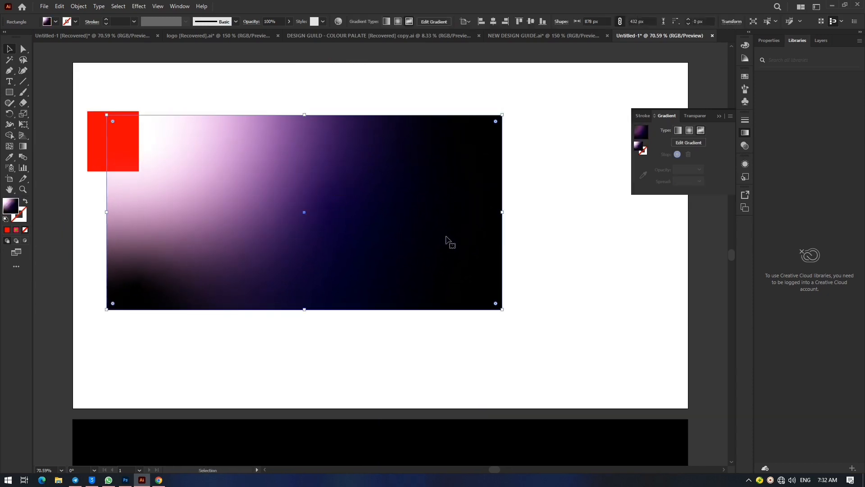
{"action": "left_click_drag", "start_coordinate": [446, 240], "coordinate": [142, 185]}
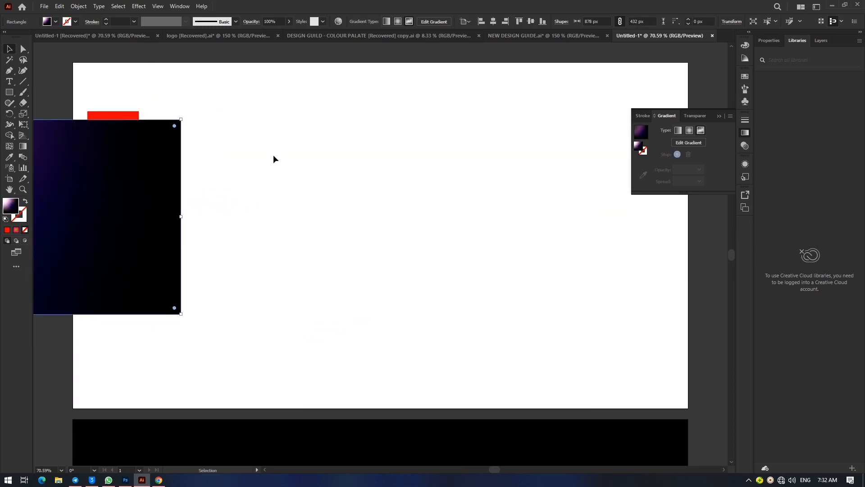
{"action": "left_click", "coordinate": [273, 156]}
Edit the freeform gradient and set the opacity of its upper-right black colour point to 0%.
{"action": "left_click", "coordinate": [129, 178]}
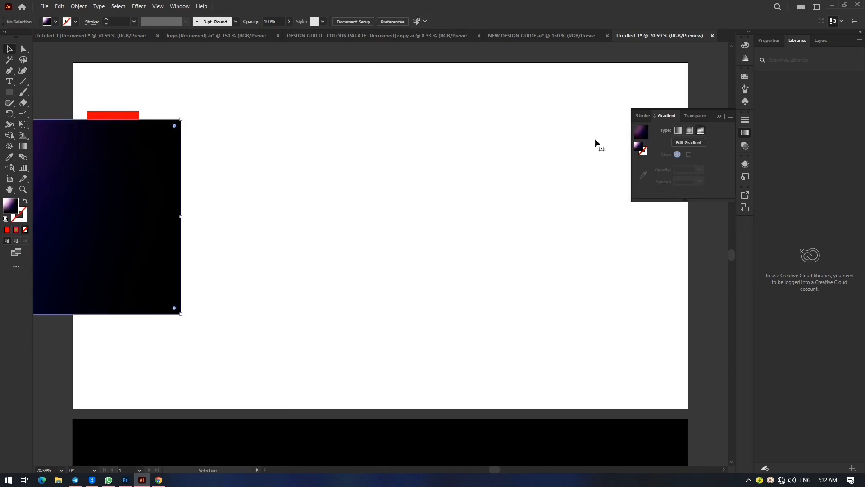
{"action": "left_click", "coordinate": [695, 141]}
{"action": "left_click", "coordinate": [141, 140]}
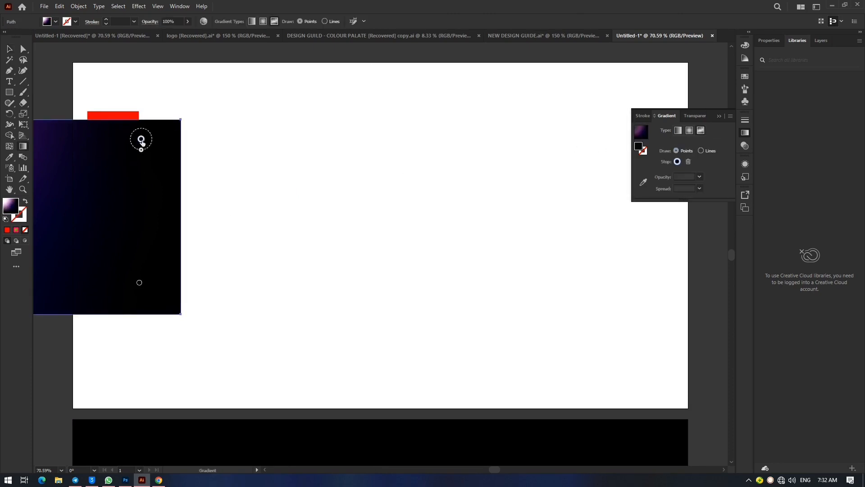
{"action": "double_click", "coordinate": [141, 139]}
{"action": "left_click", "coordinate": [78, 156]}
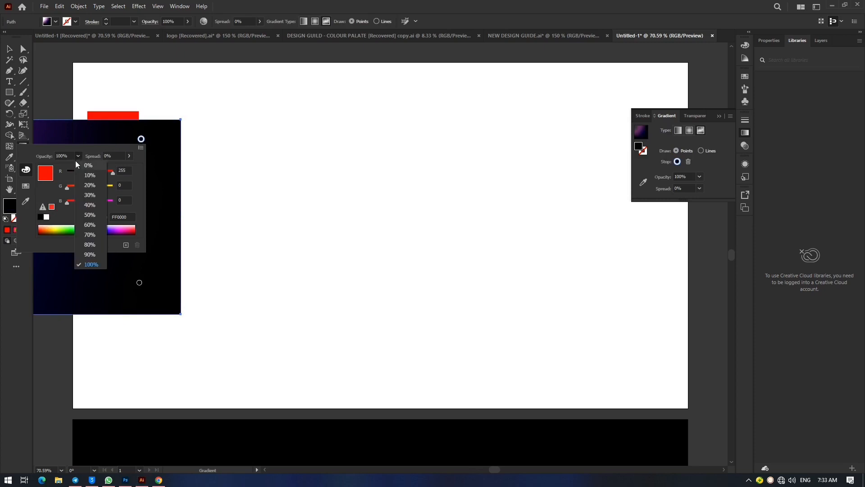
{"action": "left_click", "coordinate": [88, 165]}
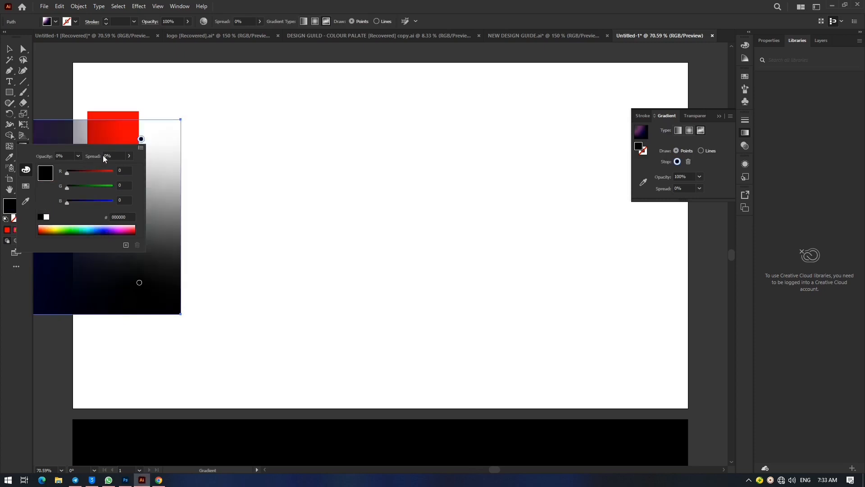
{"action": "left_click", "coordinate": [261, 91]}
Undo the black point's opacity change and the moves of the gradient rectangle.
{"action": "key", "text": "ctrl"}
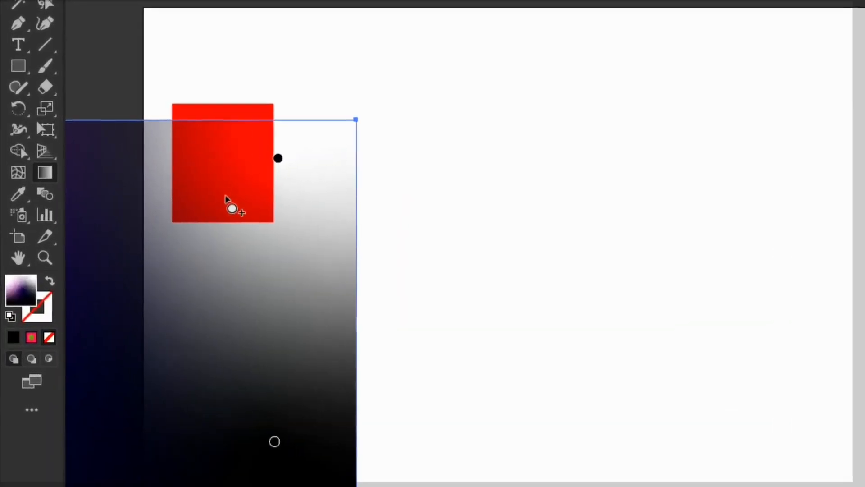
{"action": "key", "text": "ctrl"}
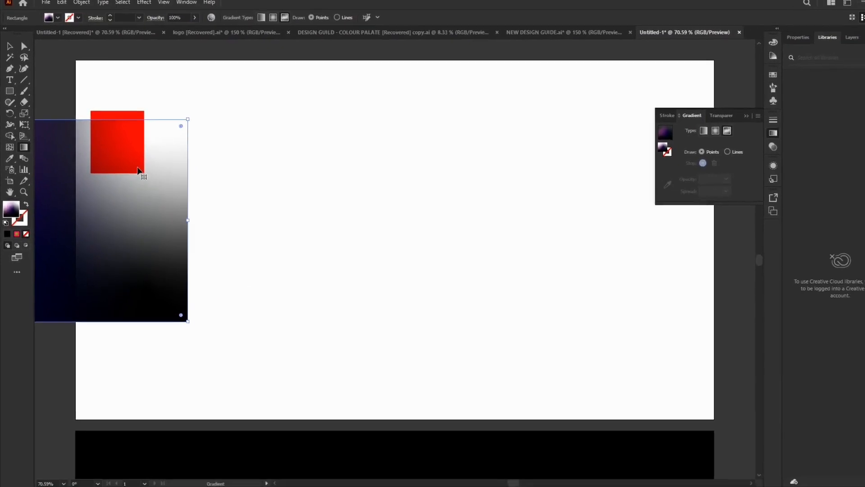
{"action": "key", "text": "ctrl+z"}
{"action": "key", "text": "ctrl+z"}
{"action": "key", "text": "ctrl+z"}
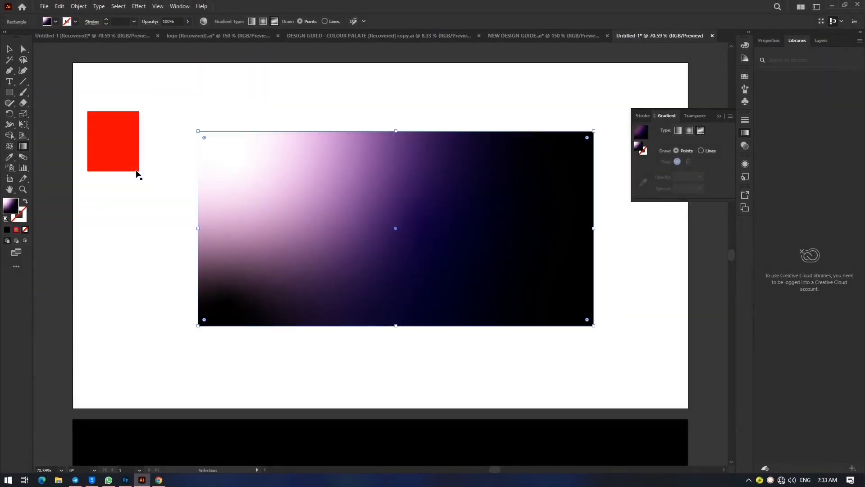
Delete the red rectangle.
{"action": "left_click", "coordinate": [9, 50]}
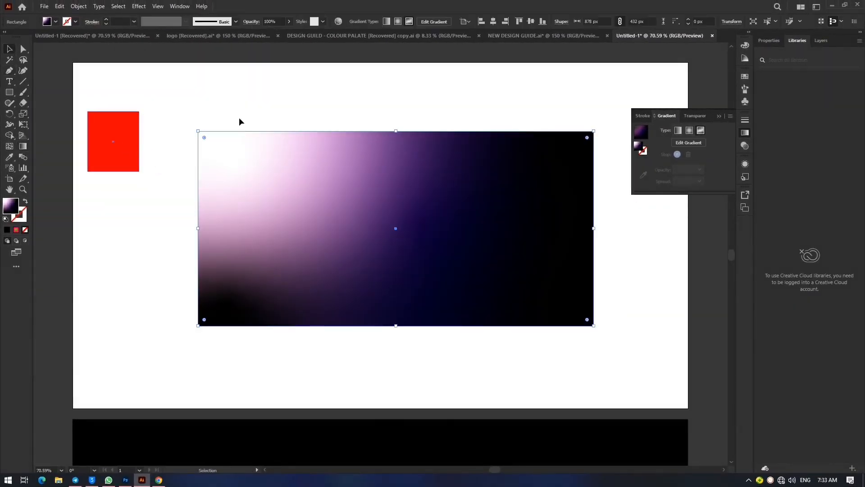
{"action": "left_click", "coordinate": [125, 141]}
{"action": "left_click", "coordinate": [137, 179]}
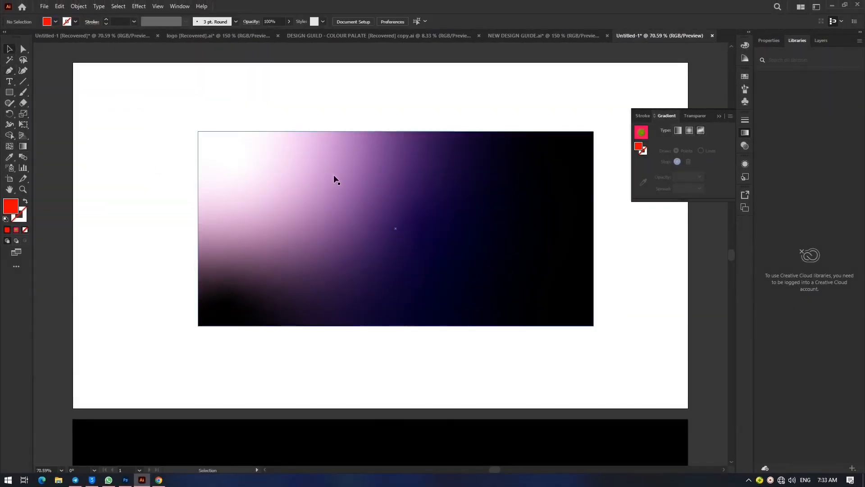
Edit the large rectangle's freeform gradient and set the upper-left pink point's opacity to 100%.
{"action": "left_click", "coordinate": [474, 223]}
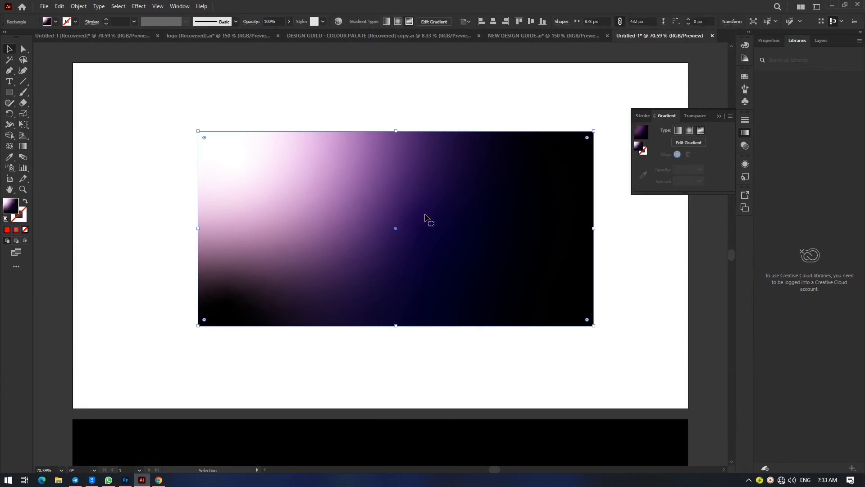
{"action": "left_click", "coordinate": [689, 143]}
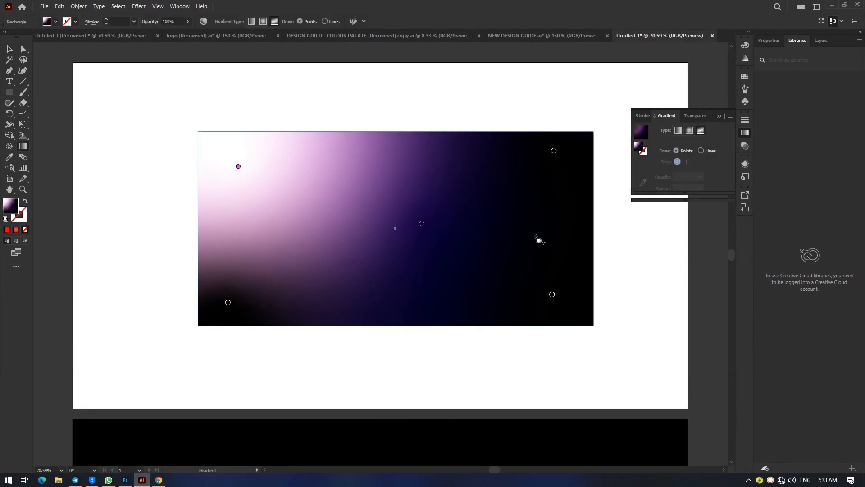
{"action": "double_click", "coordinate": [238, 167]}
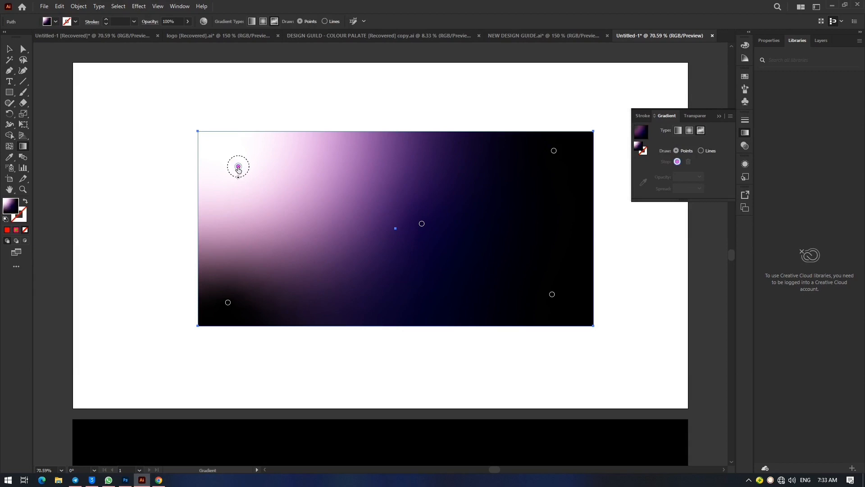
{"action": "left_click", "coordinate": [176, 184]}
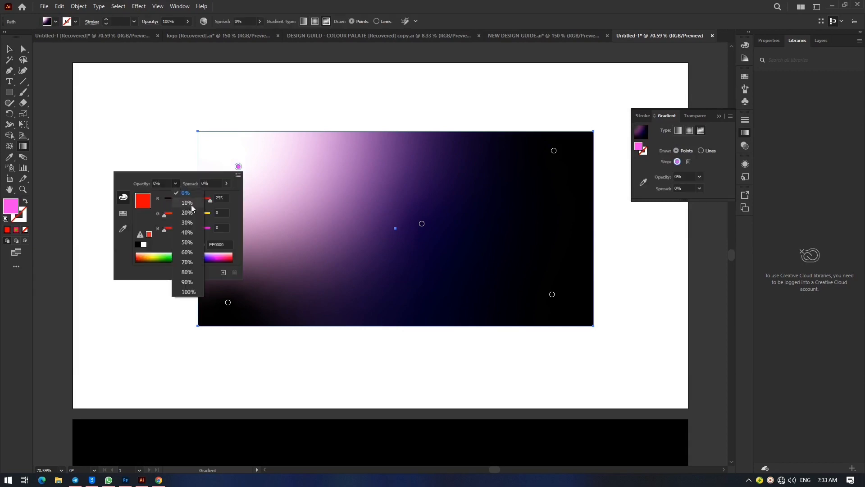
{"action": "left_click", "coordinate": [188, 292]}
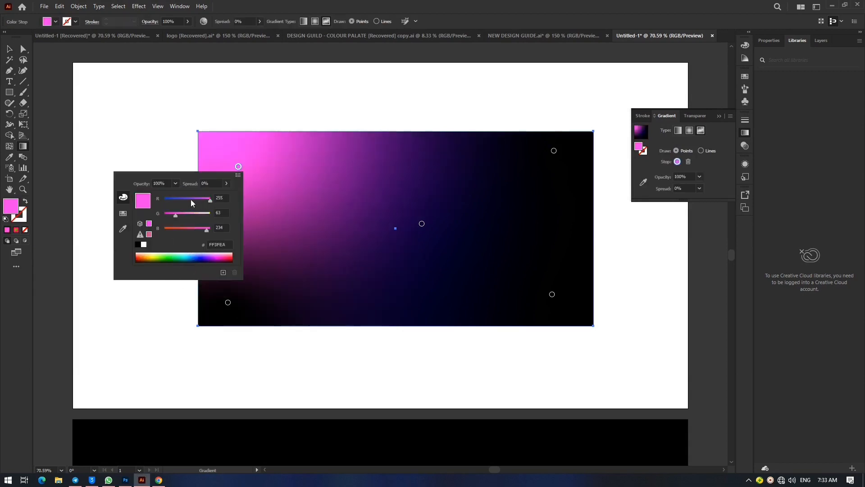
{"action": "left_click", "coordinate": [164, 116]}
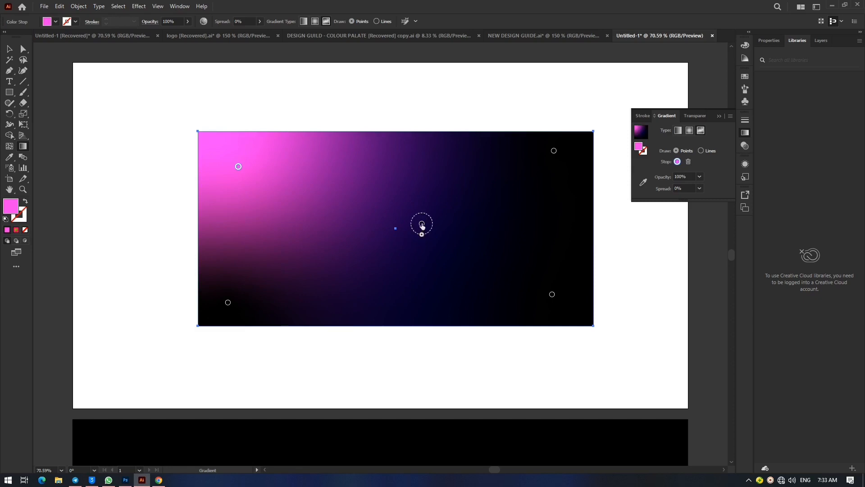
Recolour the central dark blue colour point white (FFFFFF) and move it just left of the rectangle's centre.
{"action": "double_click", "coordinate": [422, 224]}
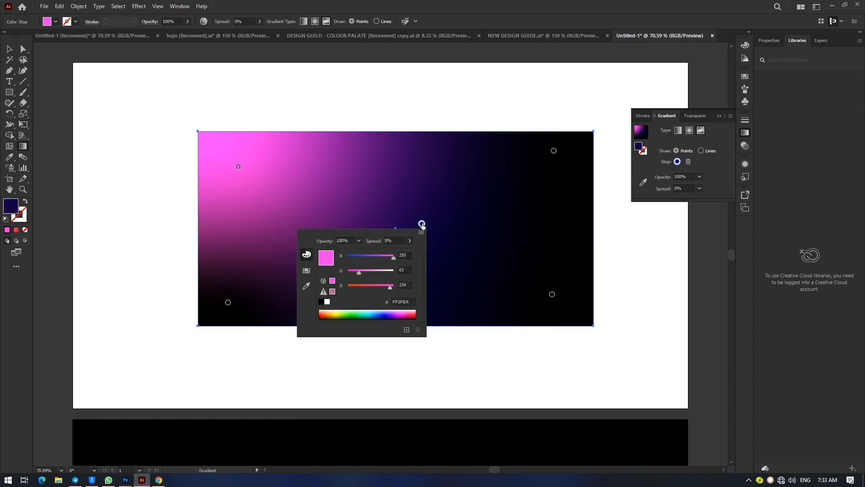
{"action": "left_click", "coordinate": [327, 302]}
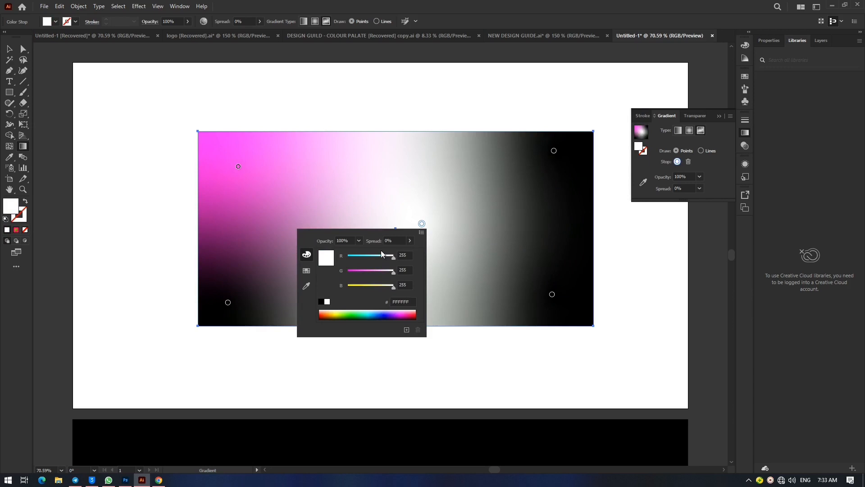
{"action": "left_click_drag", "start_coordinate": [421, 224], "coordinate": [386, 231]}
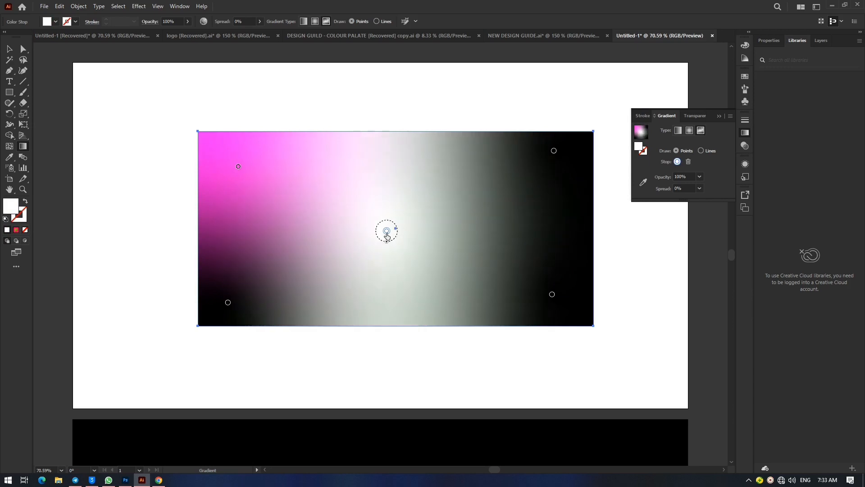
Recolour the central white point of the freeform gradient black and set its opacity to 0%.
{"action": "double_click", "coordinate": [386, 231]}
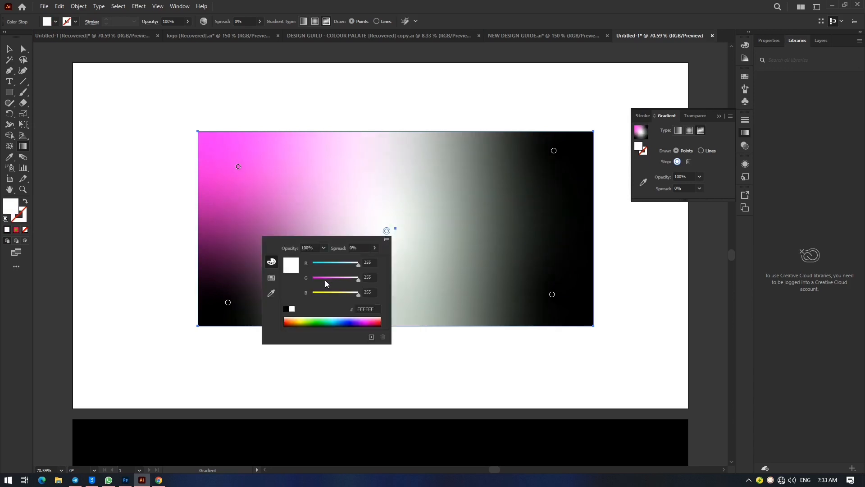
{"action": "left_click", "coordinate": [273, 278]}
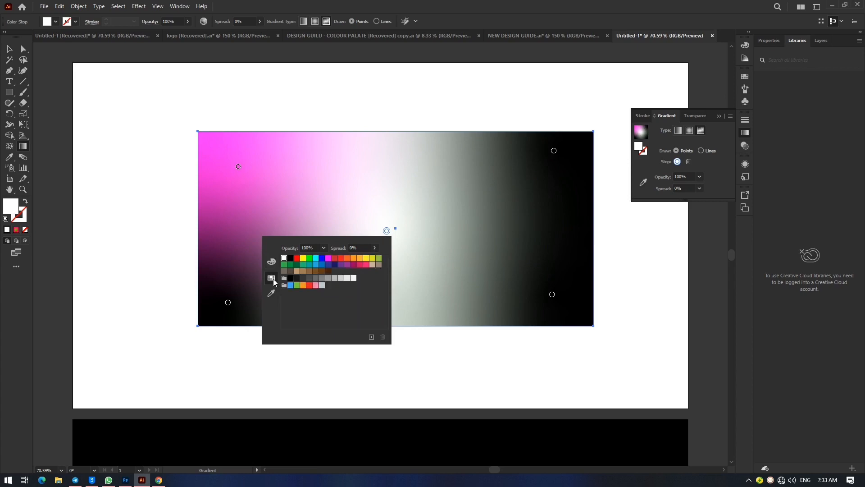
{"action": "left_click", "coordinate": [290, 258]}
{"action": "left_click", "coordinate": [325, 248]}
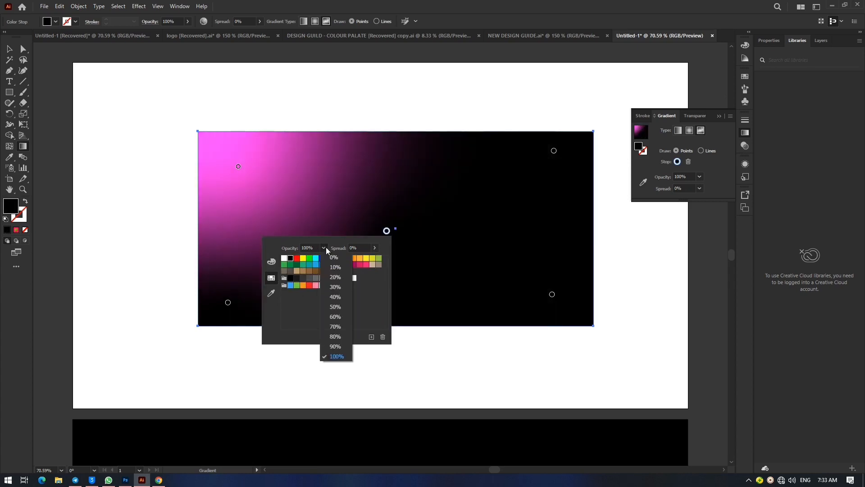
{"action": "left_click", "coordinate": [332, 255]}
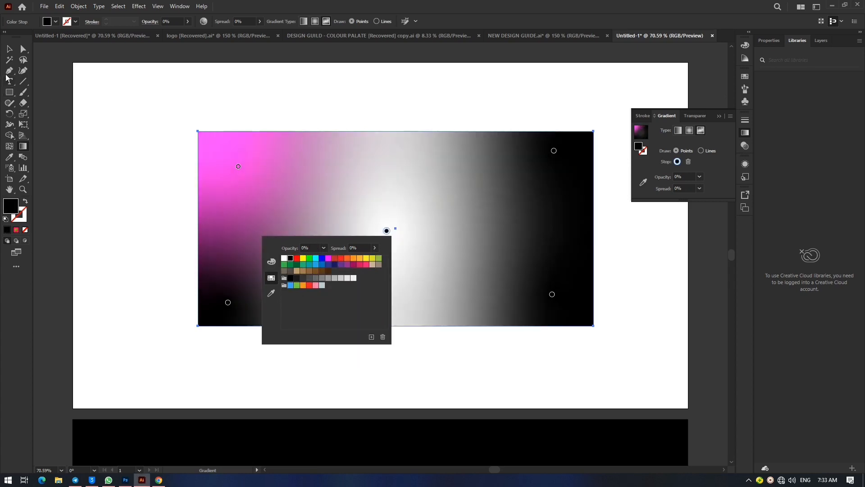
{"action": "left_click", "coordinate": [10, 50]}
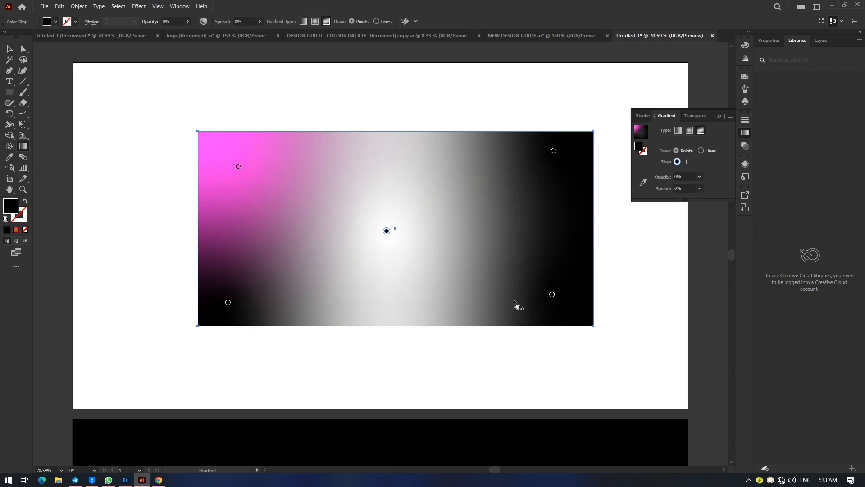
Recolour the gradient's lower-right black point pink and its upper-right black point light blue.
{"action": "double_click", "coordinate": [552, 294]}
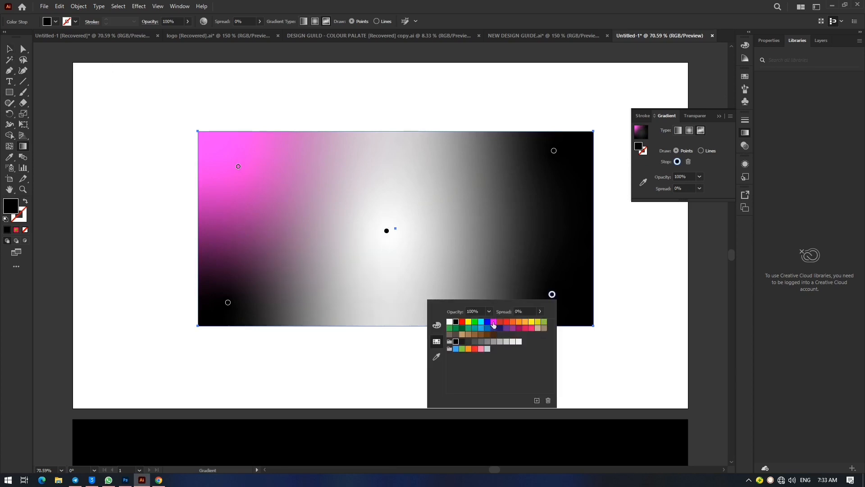
{"action": "left_click", "coordinate": [480, 349]}
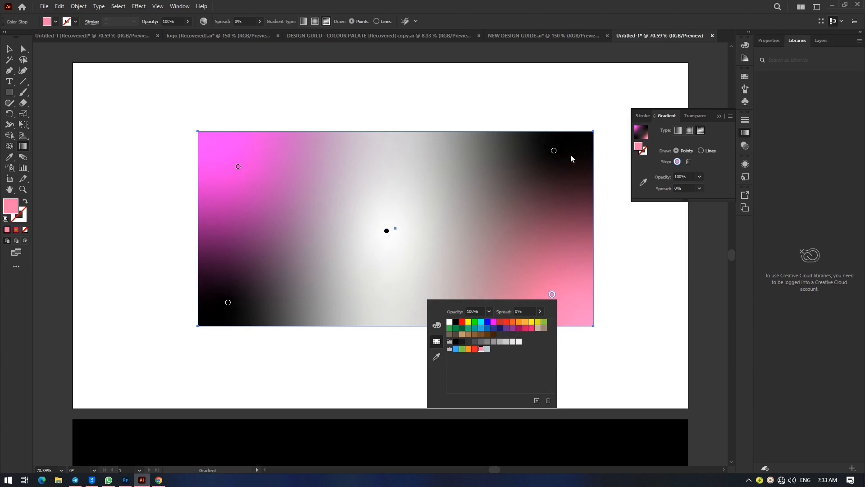
{"action": "double_click", "coordinate": [554, 152]}
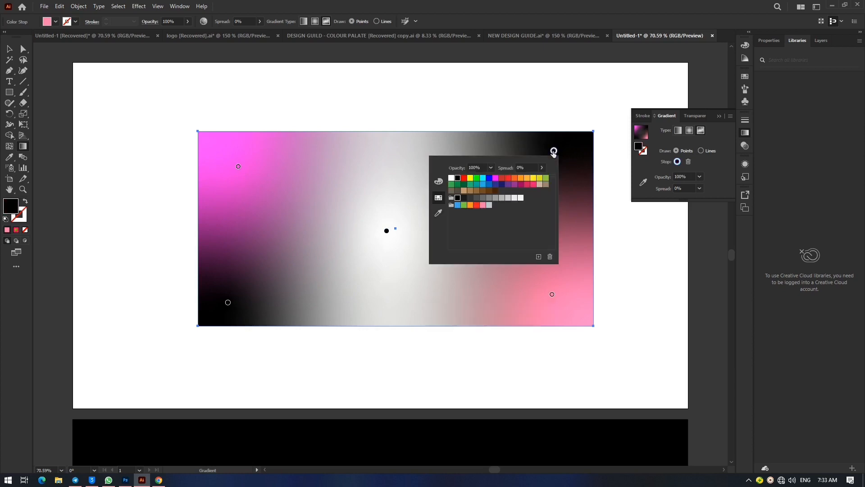
{"action": "left_click", "coordinate": [528, 185]}
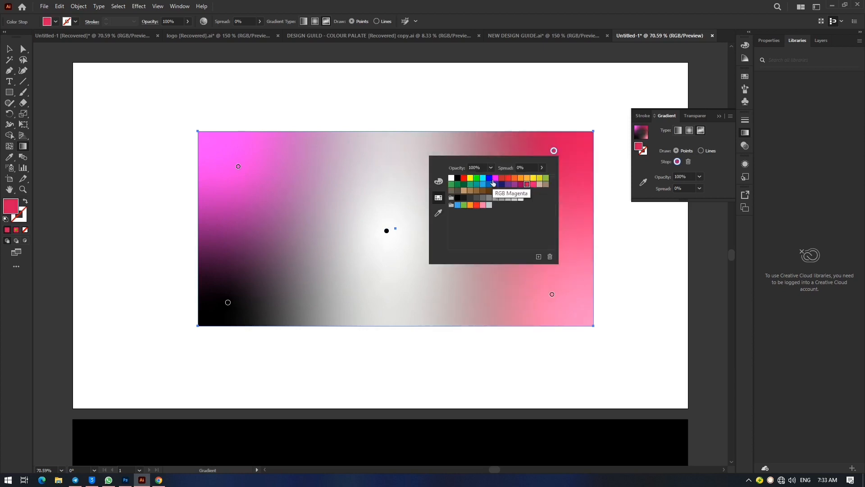
{"action": "left_click", "coordinate": [457, 206]}
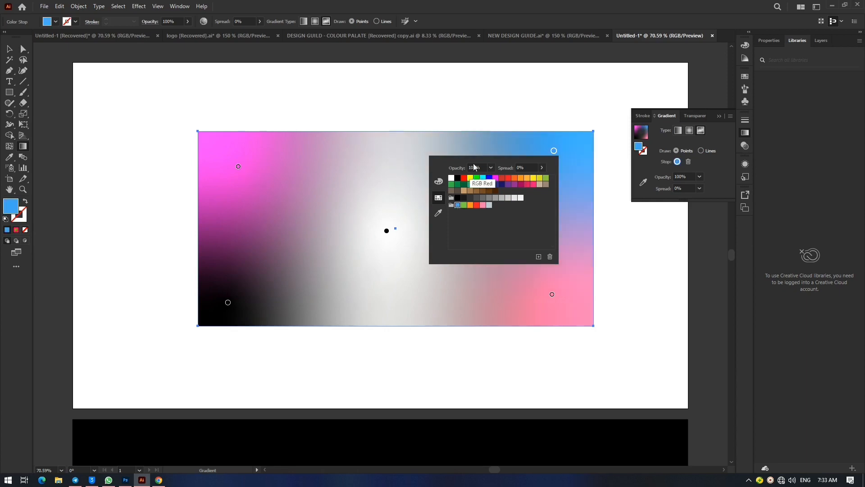
Recolour the gradient's lower-left black point orange.
{"action": "left_click", "coordinate": [229, 304]}
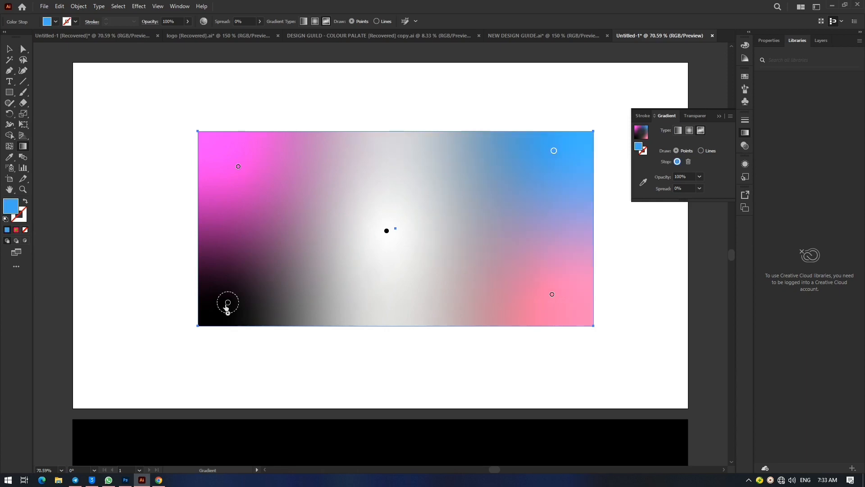
{"action": "double_click", "coordinate": [228, 304]}
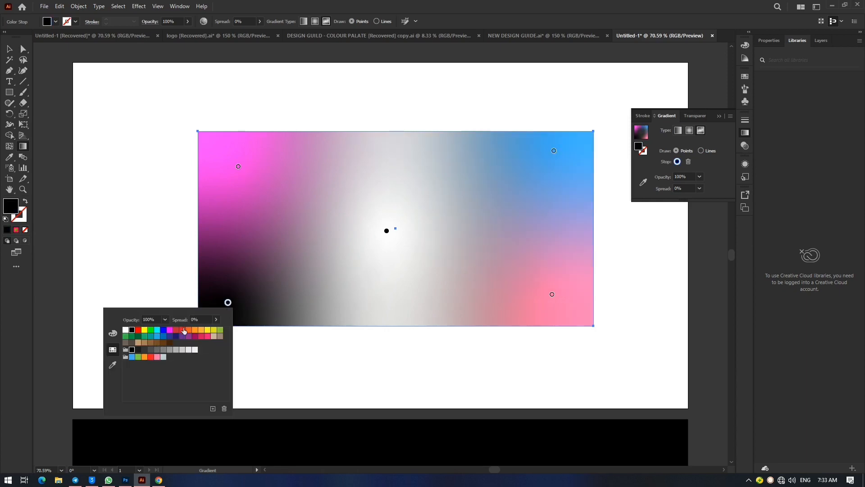
{"action": "left_click", "coordinate": [195, 330]}
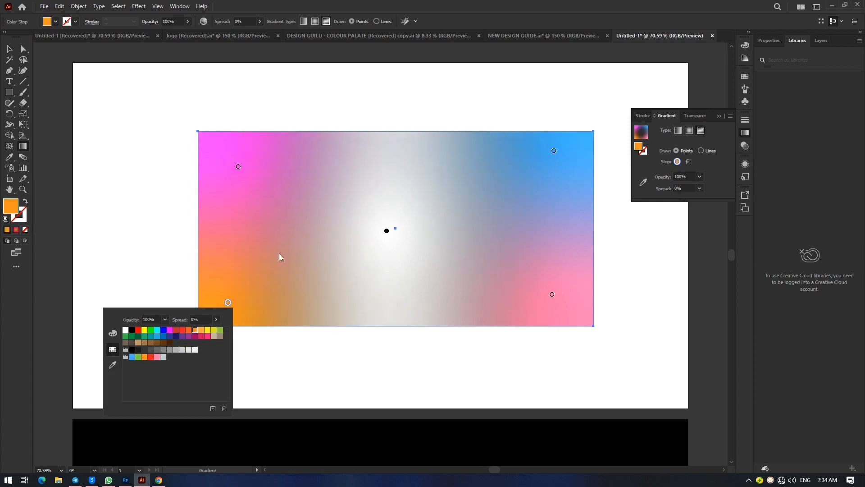
Set the orange point's spread to 100%, reposition it near the rectangle's lower-left corner, and shift the central black point slightly down.
{"action": "double_click", "coordinate": [229, 303]}
{"action": "left_click_drag", "start_coordinate": [228, 303], "coordinate": [345, 336]}
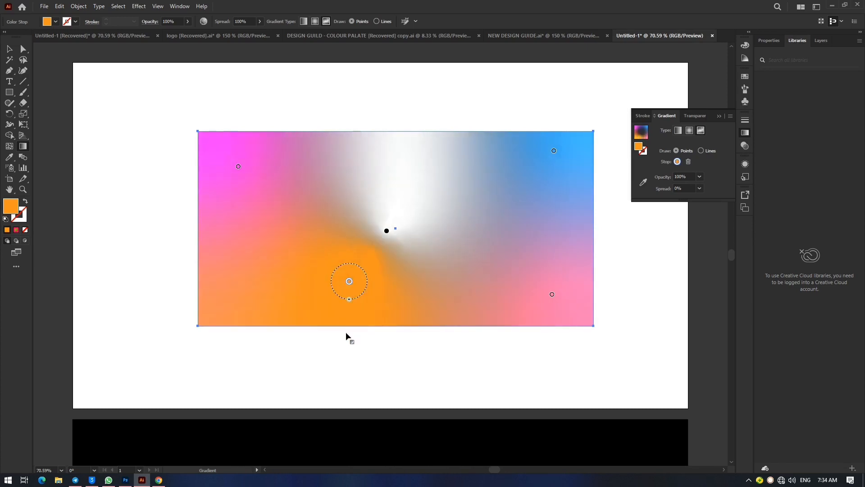
{"action": "left_click", "coordinate": [386, 230]}
{"action": "mouse_move", "coordinate": [384, 233]}
{"action": "left_mouse_down"}
{"action": "mouse_move", "coordinate": [405, 168]}
{"action": "mouse_move", "coordinate": [444, 172]}
{"action": "mouse_move", "coordinate": [344, 260]}
{"action": "mouse_move", "coordinate": [332, 255]}
{"action": "mouse_move", "coordinate": [384, 243]}
{"action": "left_mouse_up"}
{"action": "left_click_drag", "start_coordinate": [350, 282], "coordinate": [263, 314]}
{"action": "left_click", "coordinate": [237, 314]}
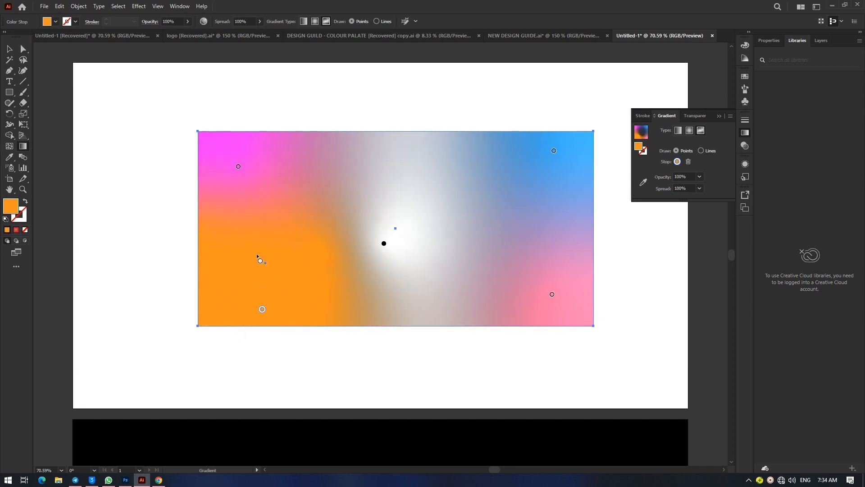
Set the magenta point's spread to 100% and move it down, the black and blue points left, and the pink point up and right.
{"action": "left_click_drag", "start_coordinate": [238, 168], "coordinate": [234, 219]}
{"action": "left_click_drag", "start_coordinate": [387, 245], "coordinate": [358, 235]}
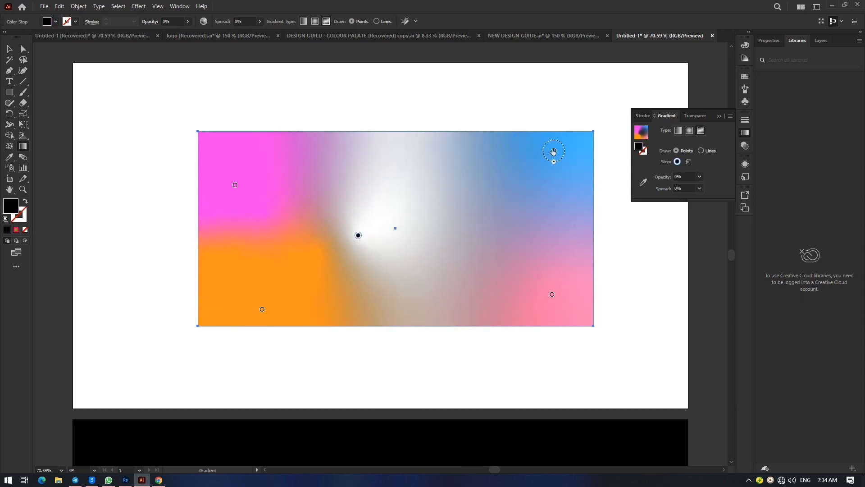
{"action": "left_click_drag", "start_coordinate": [553, 152], "coordinate": [505, 162]}
{"action": "left_click_drag", "start_coordinate": [552, 294], "coordinate": [577, 265]}
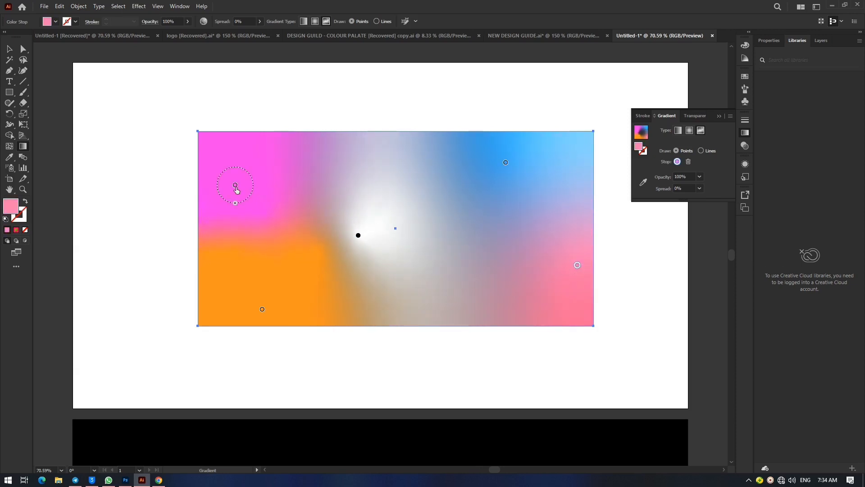
Move the magenta point right along the rectangle's upper edge and the orange point up close to its left edge.
{"action": "left_click_drag", "start_coordinate": [237, 190], "coordinate": [224, 156]}
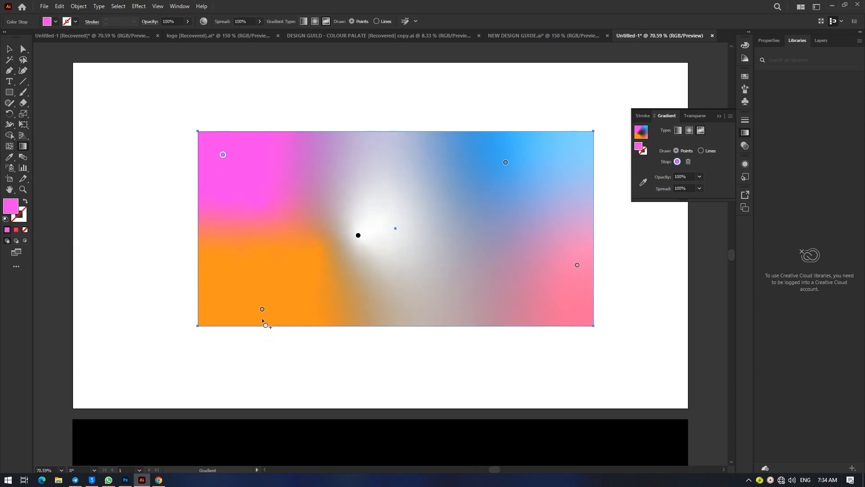
{"action": "left_click_drag", "start_coordinate": [261, 309], "coordinate": [227, 310]}
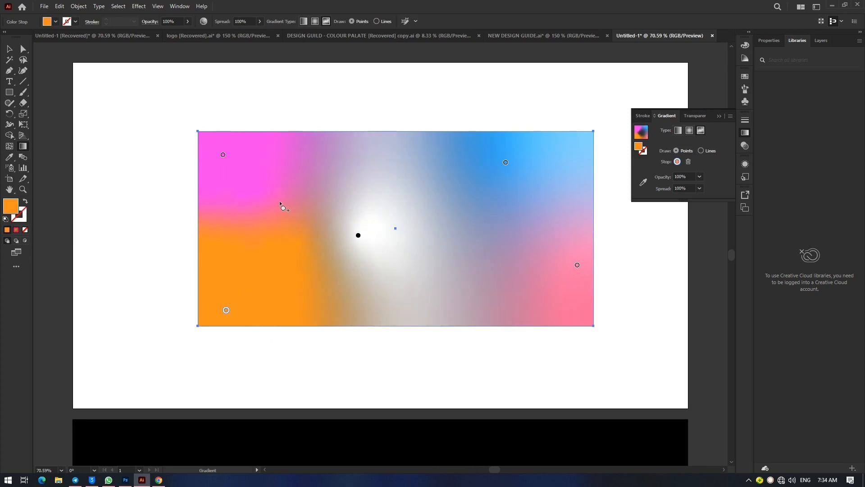
{"action": "left_click_drag", "start_coordinate": [223, 155], "coordinate": [287, 148]}
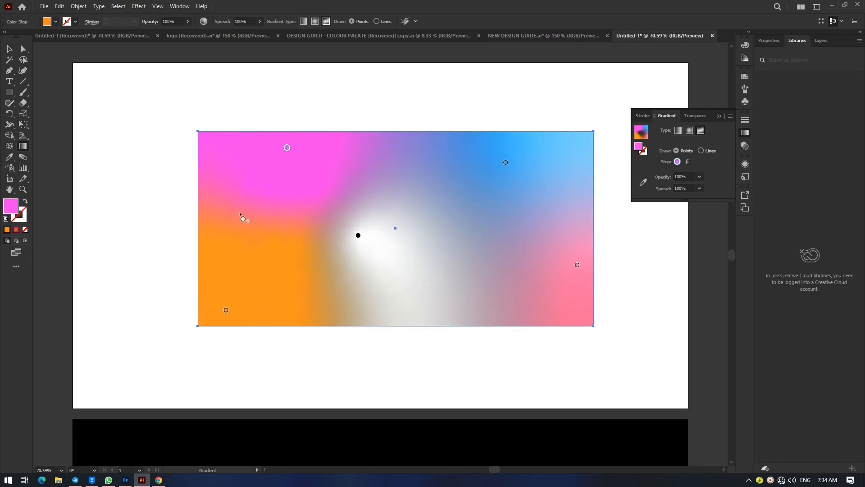
{"action": "left_click_drag", "start_coordinate": [226, 310], "coordinate": [213, 280]}
Recolour the orange point near the rectangle's left edge a lighter orange.
{"action": "double_click", "coordinate": [214, 279]}
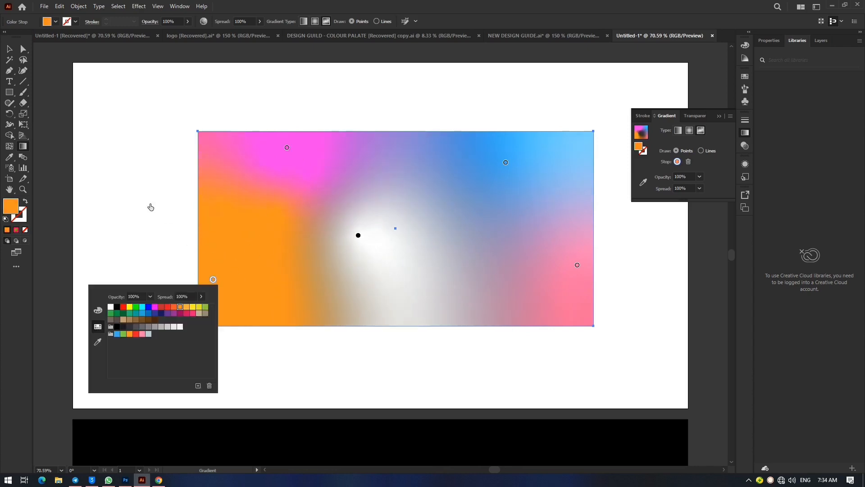
{"action": "left_click", "coordinate": [186, 306]}
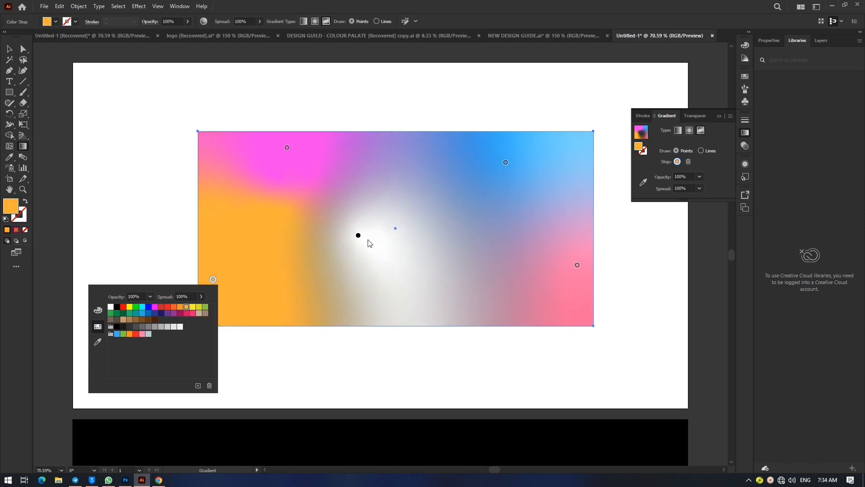
{"action": "key", "text": "Escape"}
Add a colour point right of the rectangle's centre, make it white and set its opacity to 0%.
{"action": "left_click", "coordinate": [455, 220]}
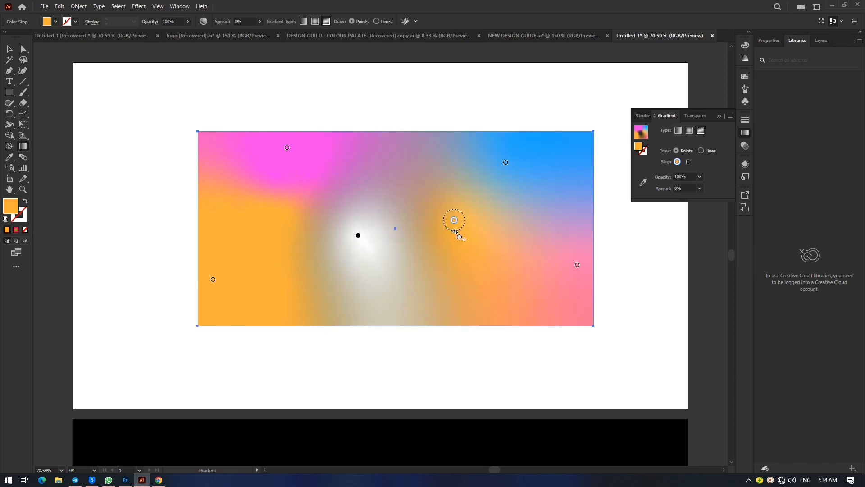
{"action": "double_click", "coordinate": [454, 221]}
{"action": "left_click", "coordinate": [352, 248]}
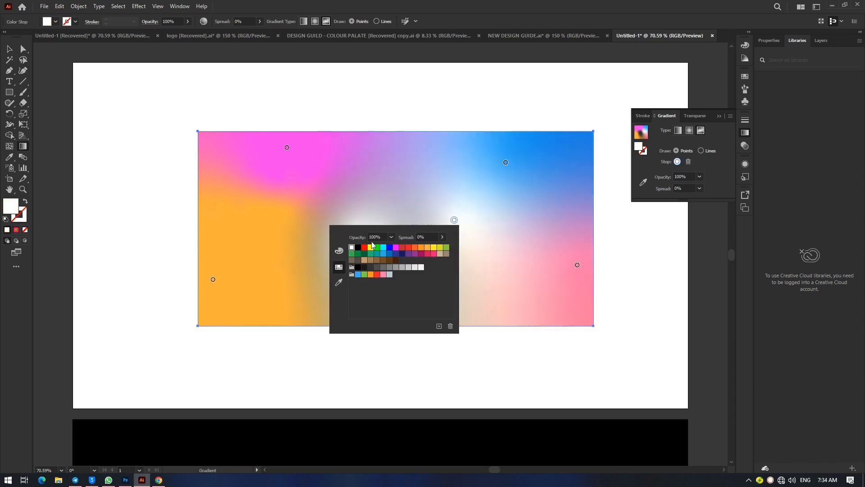
{"action": "left_click", "coordinate": [391, 237]}
{"action": "left_click", "coordinate": [401, 247]}
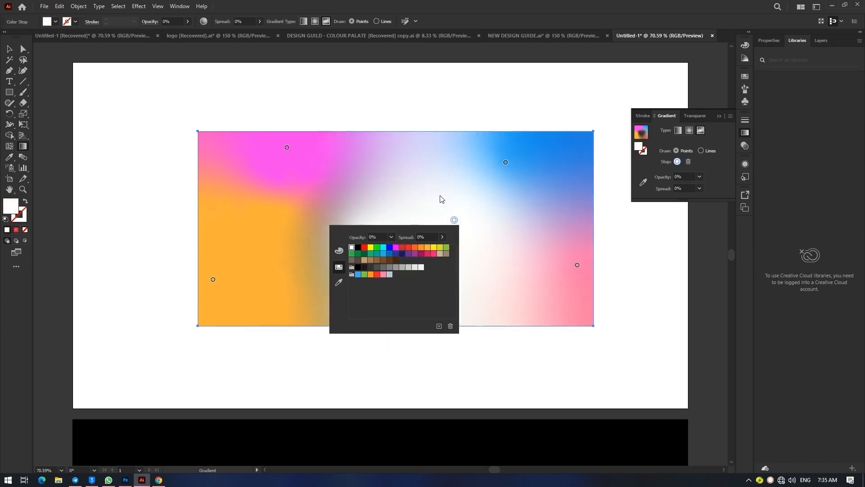
{"action": "left_click", "coordinate": [20, 47]}
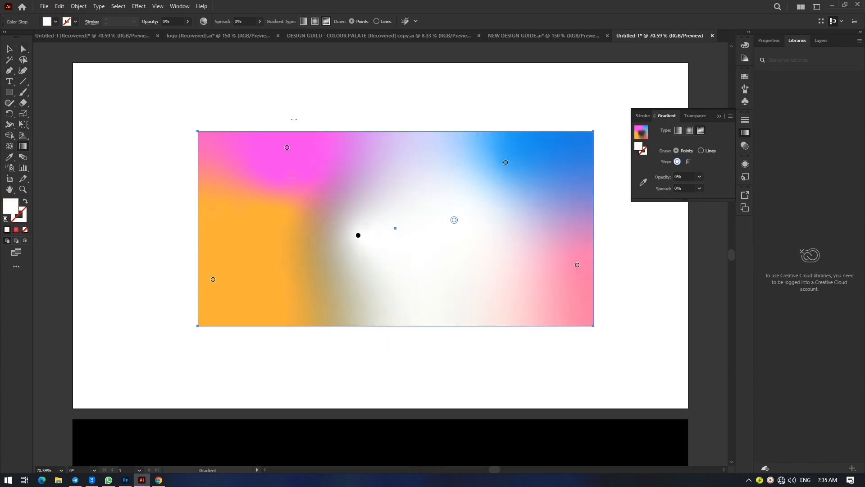
Add a white point between the magenta and orange points, set its spread to 100% and move it slightly down.
{"action": "left_click", "coordinate": [358, 235]}
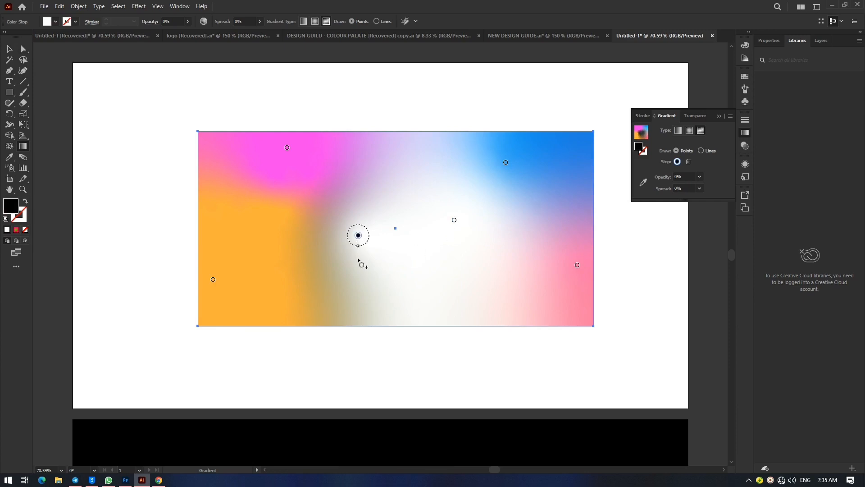
{"action": "left_click", "coordinate": [454, 220]}
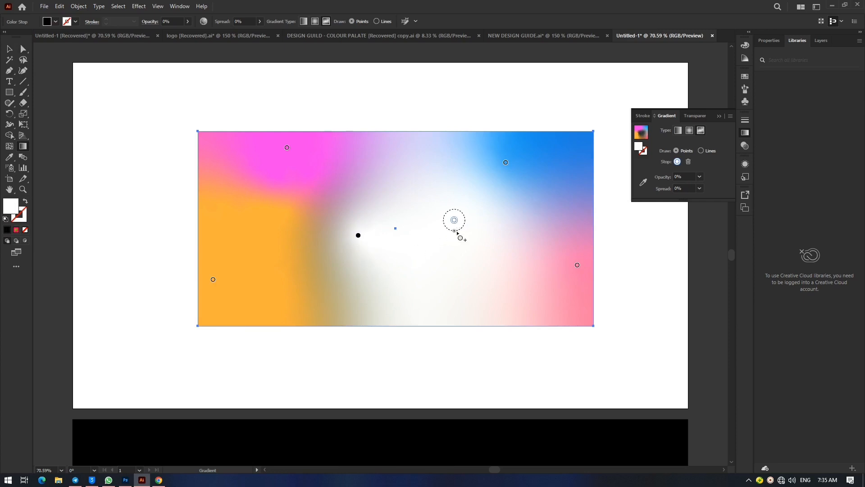
{"action": "left_click", "coordinate": [301, 213]}
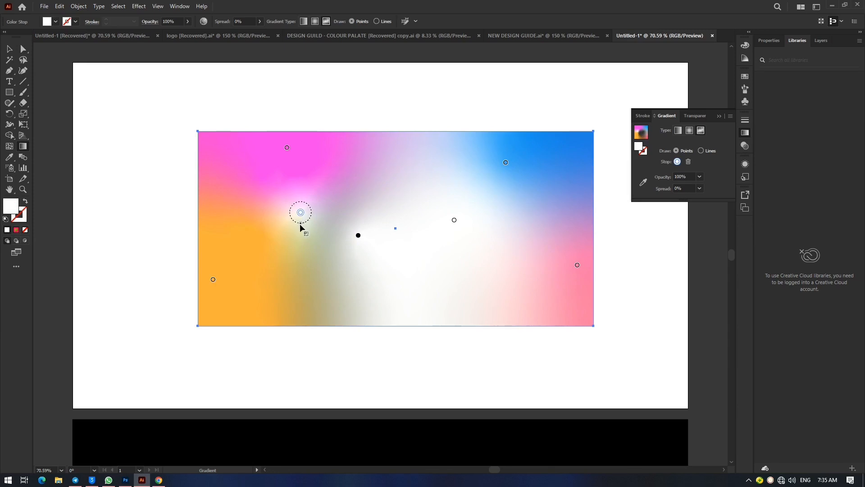
{"action": "left_click_drag", "start_coordinate": [301, 224], "coordinate": [299, 249]}
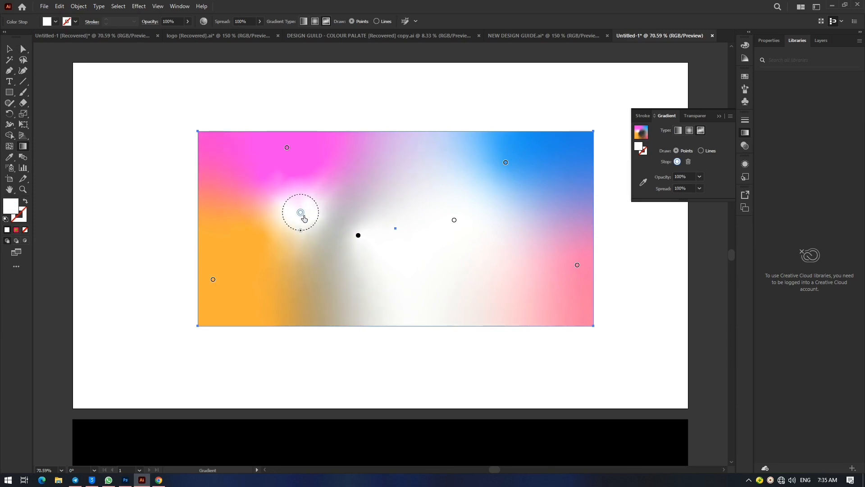
{"action": "mouse_move", "coordinate": [304, 218]}
{"action": "left_mouse_down"}
{"action": "mouse_move", "coordinate": [312, 245]}
{"action": "mouse_move", "coordinate": [322, 236]}
{"action": "mouse_move", "coordinate": [303, 234]}
{"action": "left_mouse_up"}
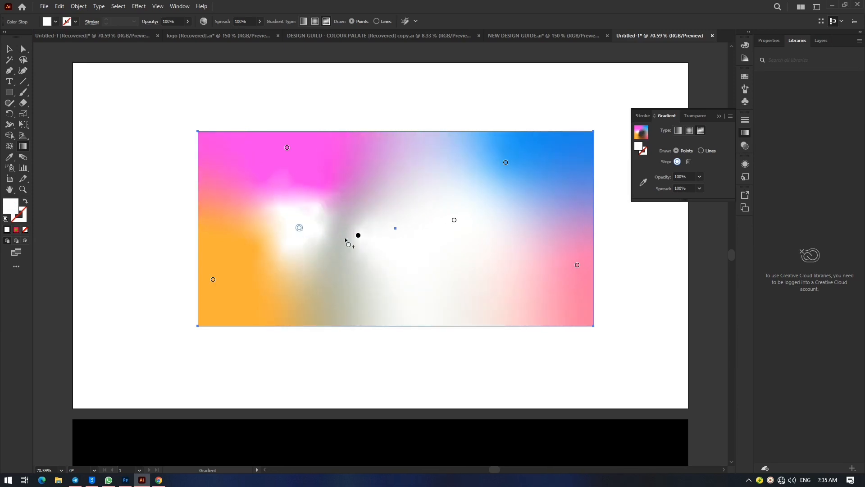
Delete the black point, move the left white point right towards the centre, and deselect the rectangle.
{"action": "left_click", "coordinate": [358, 235]}
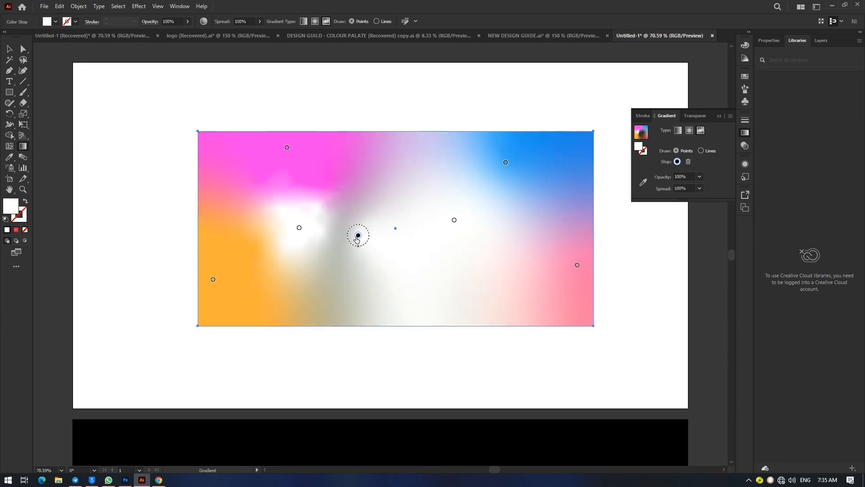
{"action": "left_click", "coordinate": [688, 162]}
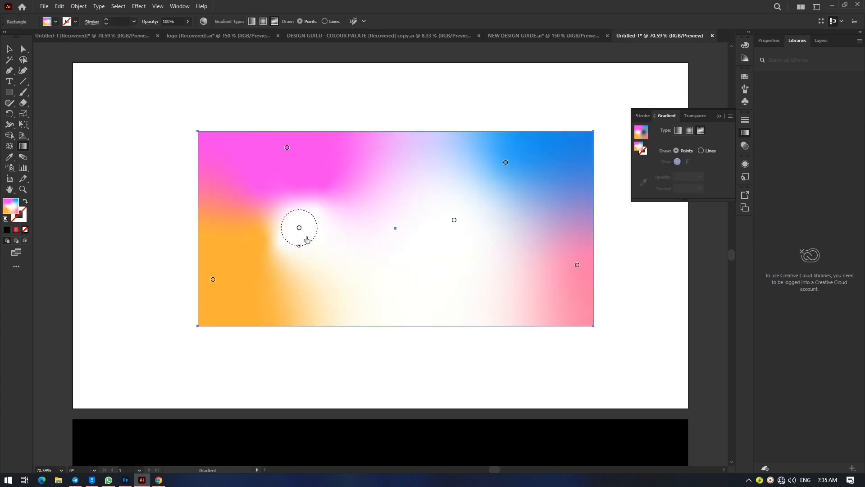
{"action": "left_click_drag", "start_coordinate": [300, 228], "coordinate": [328, 232]}
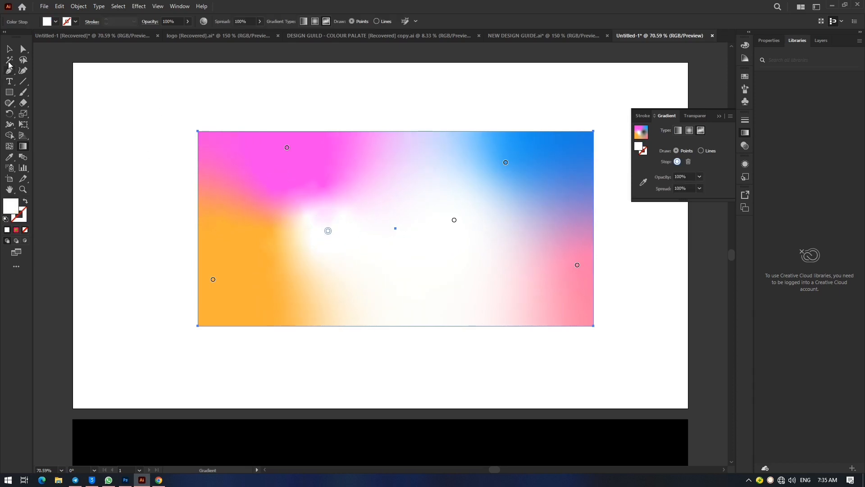
{"action": "left_click", "coordinate": [9, 48]}
{"action": "left_click", "coordinate": [251, 109]}
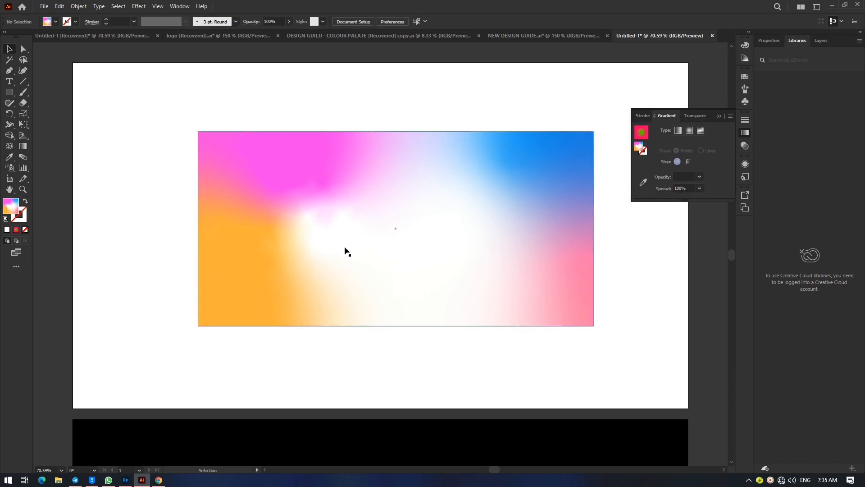
Duplicate the gradient rectangle from the white artboard onto the black artboard below it.
{"action": "scroll", "coordinate": [582, 330], "scroll_direction": "down", "scroll_amount": 5}
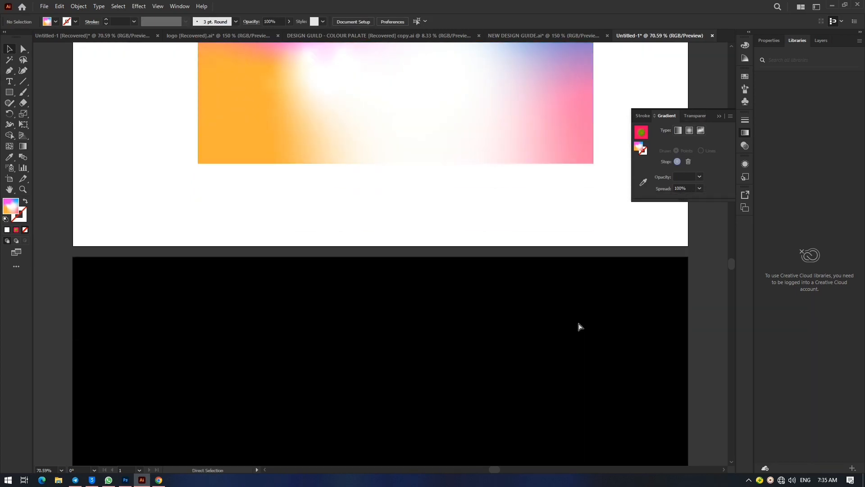
{"action": "key", "text": "ctrl+minus"}
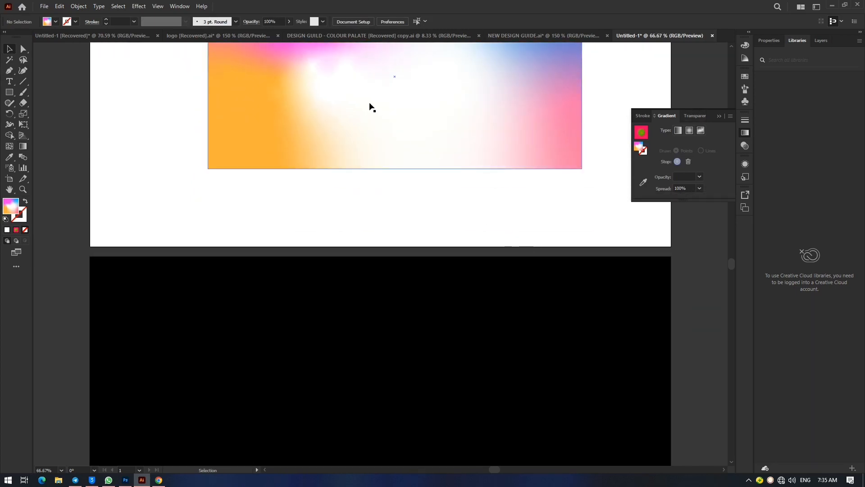
{"action": "left_click_drag", "start_coordinate": [370, 107], "coordinate": [365, 404]}
{"action": "scroll", "coordinate": [548, 355], "scroll_direction": "down", "scroll_amount": 3}
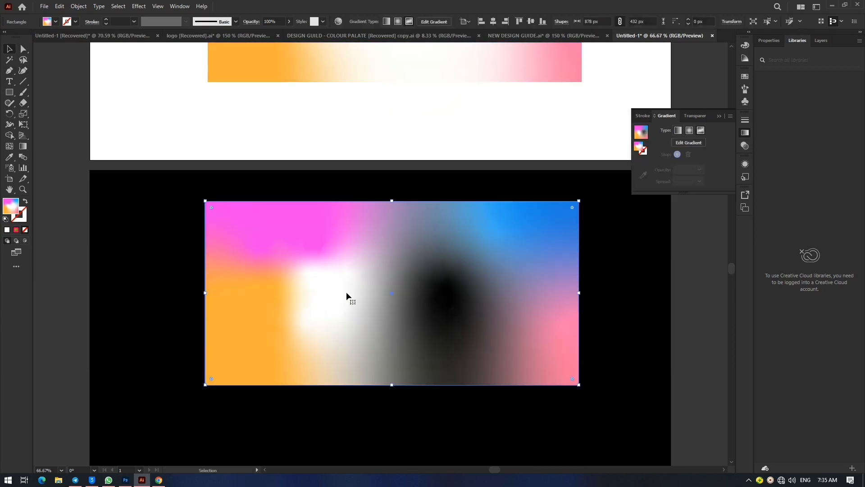
Edit the duplicate's freeform gradient and set the opacity of its left white point to 0%.
{"action": "left_click", "coordinate": [688, 142]}
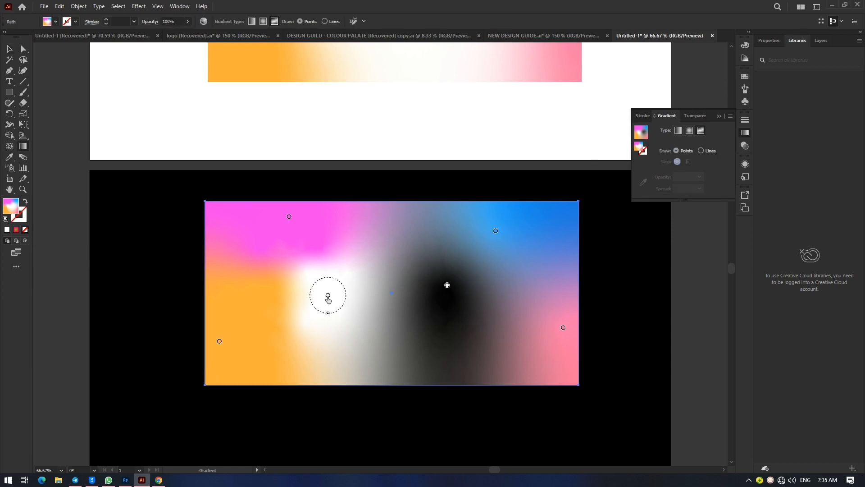
{"action": "double_click", "coordinate": [328, 296]}
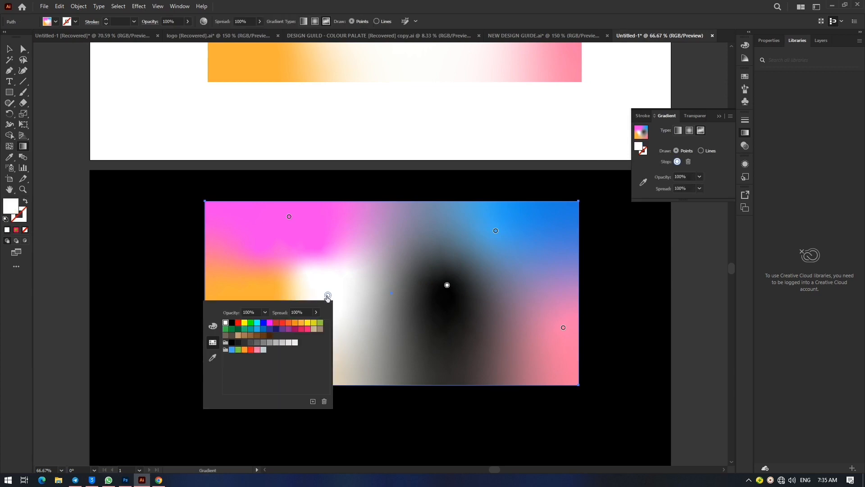
{"action": "left_click", "coordinate": [265, 312]}
{"action": "left_click", "coordinate": [276, 322]}
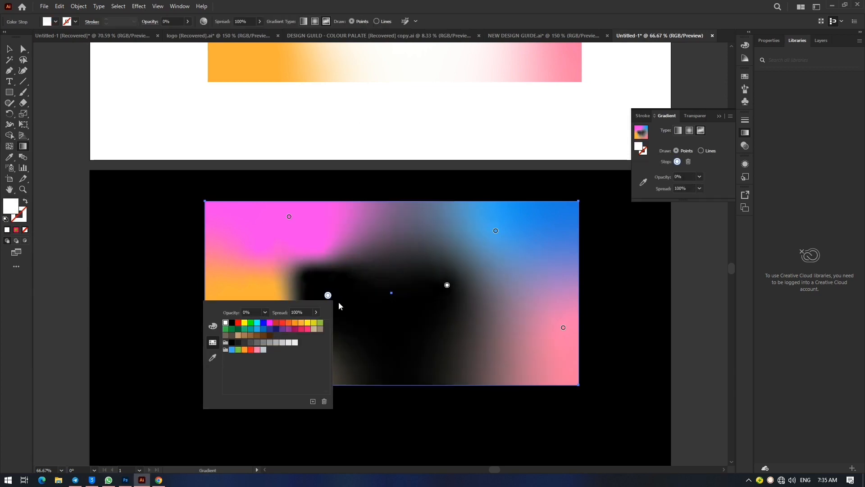
{"action": "left_click", "coordinate": [381, 262]}
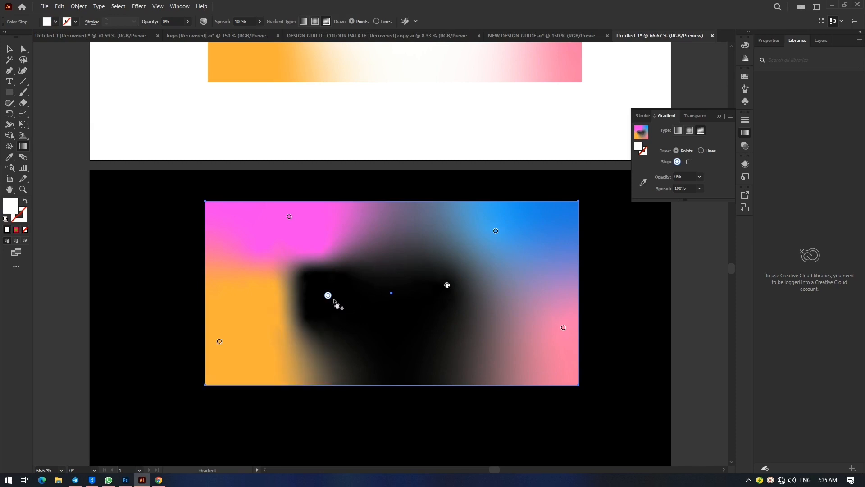
Shift the duplicate's left transparent point slightly left and down, its right transparent point up, and the blue point towards the upper-right corner.
{"action": "left_click_drag", "start_coordinate": [328, 297], "coordinate": [308, 305]}
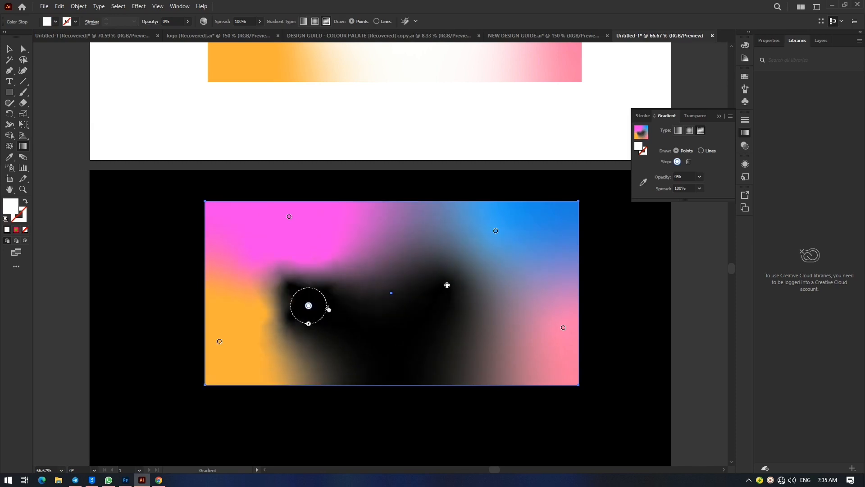
{"action": "left_click_drag", "start_coordinate": [447, 285], "coordinate": [524, 216]}
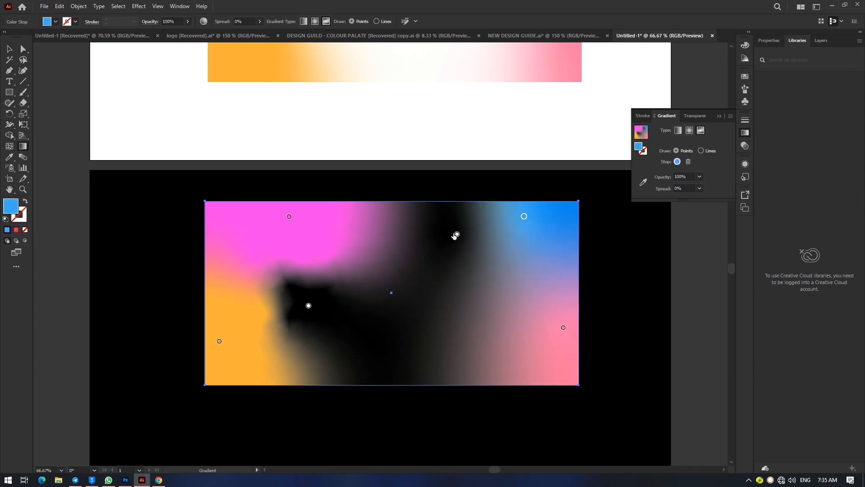
{"action": "left_click_drag", "start_coordinate": [457, 235], "coordinate": [463, 243]}
Add a colour point just right of the magenta area, make it black and set its opacity to 0%.
{"action": "left_click", "coordinate": [360, 243]}
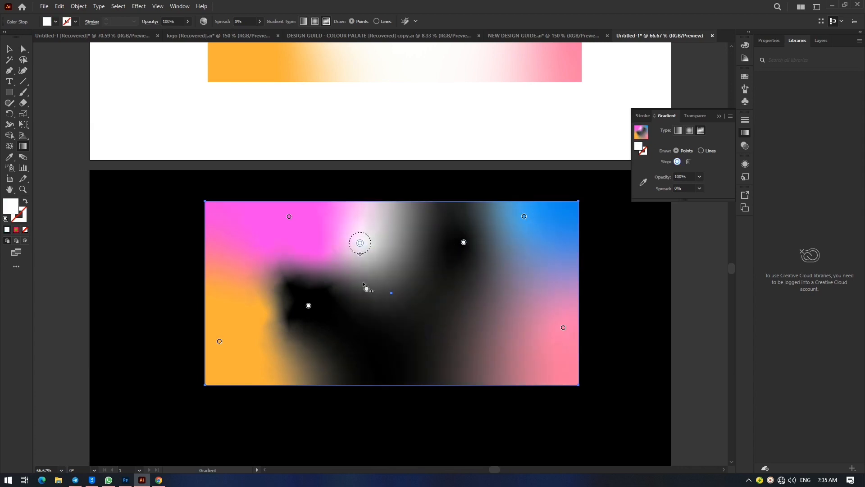
{"action": "double_click", "coordinate": [360, 243]}
{"action": "left_click", "coordinate": [264, 270]}
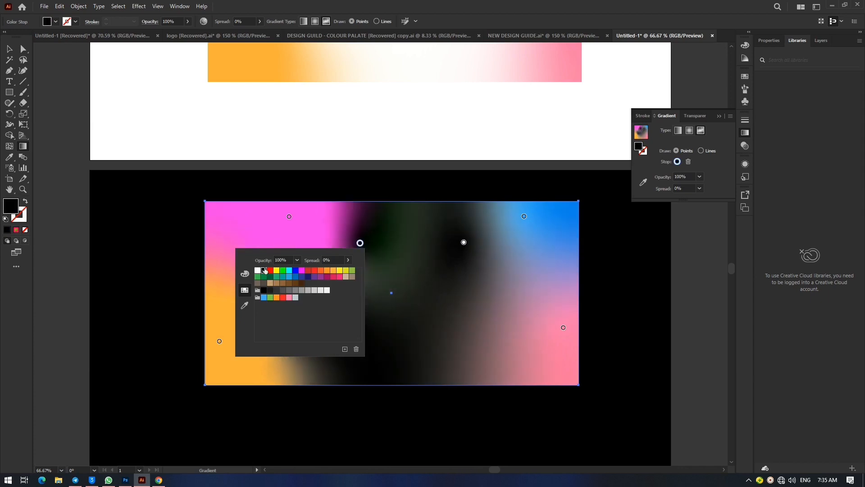
{"action": "left_click", "coordinate": [295, 259]}
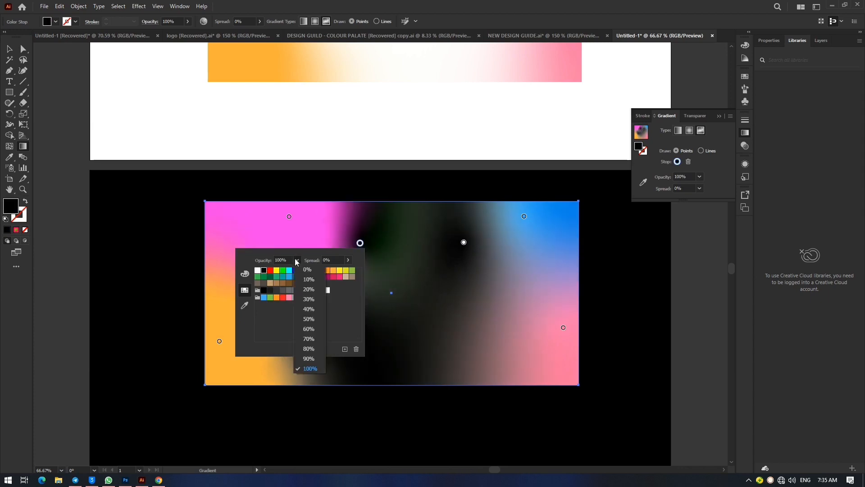
{"action": "left_click", "coordinate": [306, 266]}
{"action": "left_click", "coordinate": [361, 244]}
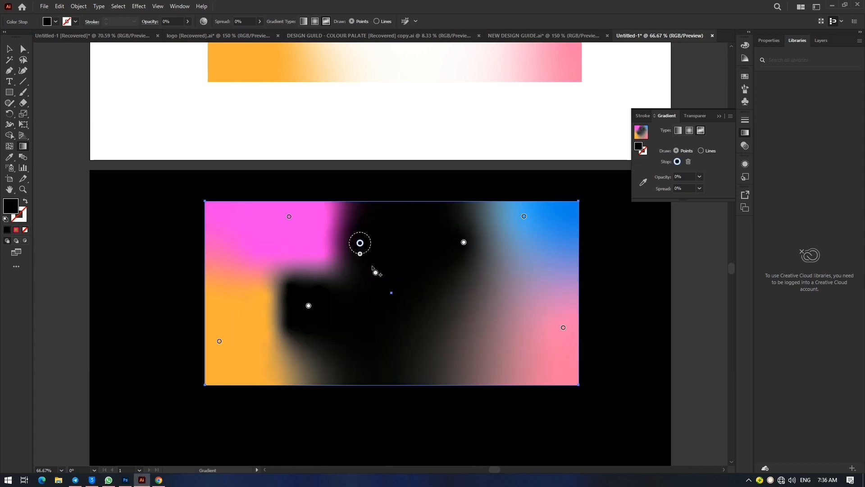
Move the pink point and both transparent white points down, and the transparent black point right, close to the blue point.
{"action": "left_click_drag", "start_coordinate": [308, 306], "coordinate": [310, 333]}
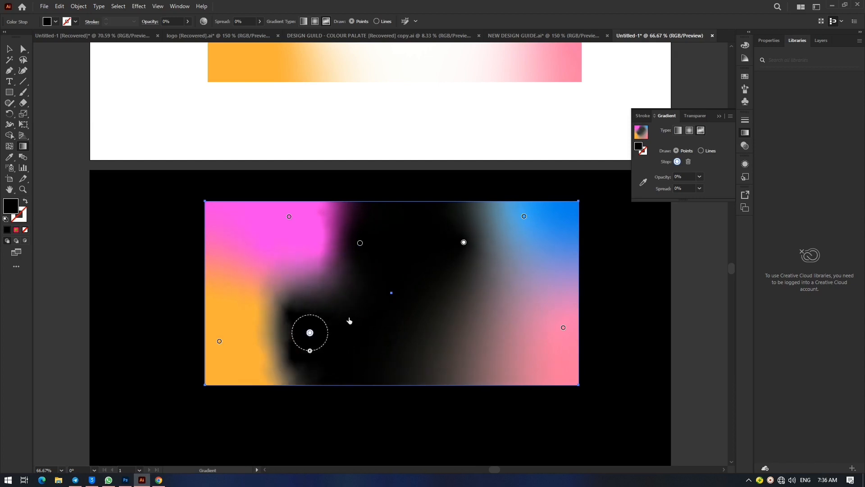
{"action": "left_click_drag", "start_coordinate": [563, 328], "coordinate": [567, 366]}
{"action": "left_click_drag", "start_coordinate": [464, 242], "coordinate": [492, 307]}
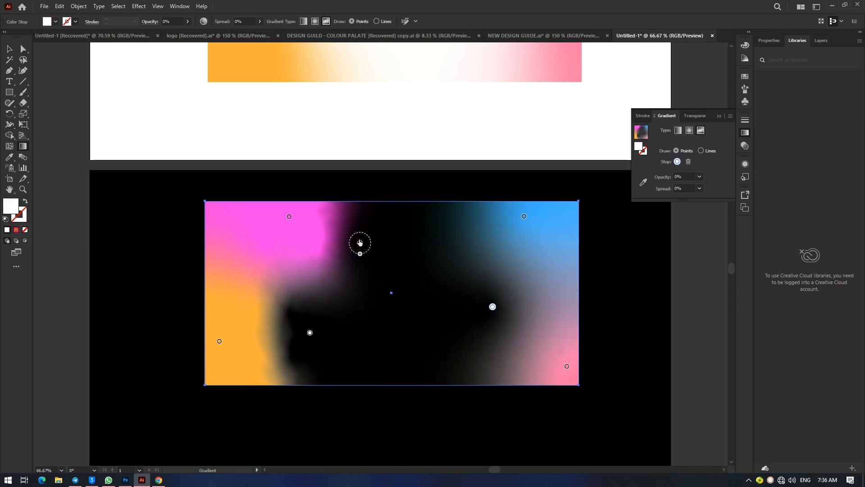
{"action": "left_click_drag", "start_coordinate": [360, 243], "coordinate": [475, 238]}
Delete the left transparent white point and add a black point at 100% opacity near the middle of the duplicate's lower edge.
{"action": "left_click_drag", "start_coordinate": [309, 332], "coordinate": [416, 386]}
{"action": "key", "text": "Delete"}
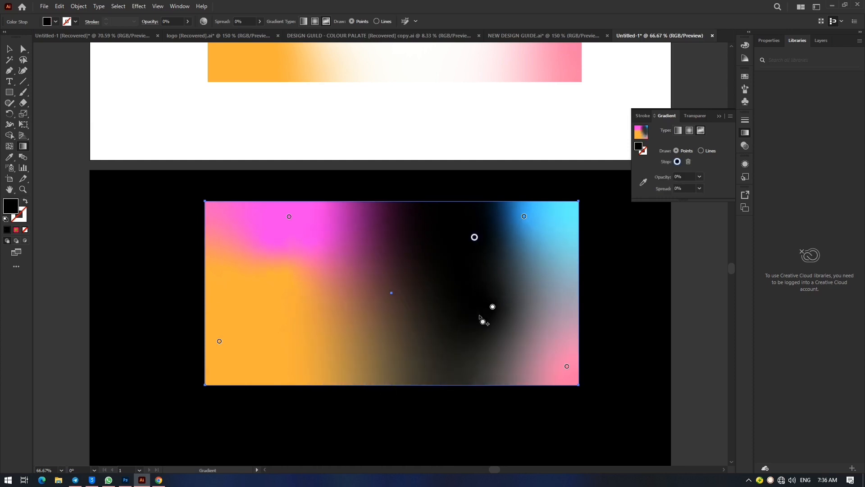
{"action": "left_click", "coordinate": [389, 374]}
{"action": "double_click", "coordinate": [388, 373]}
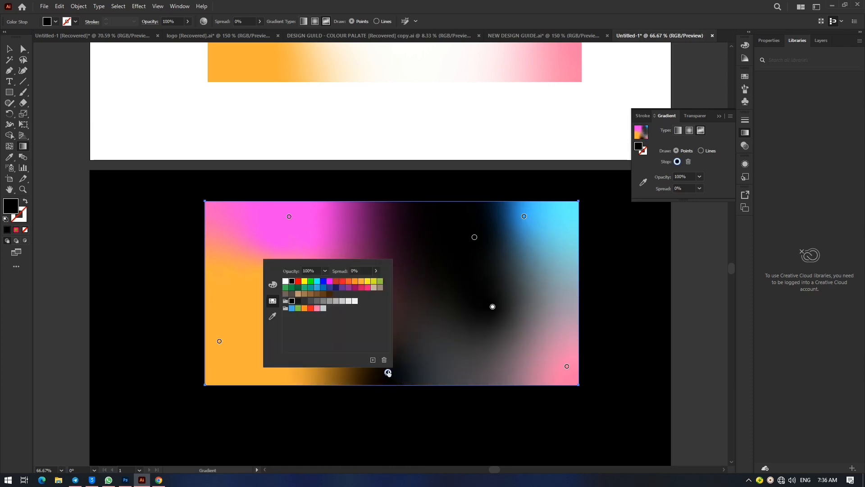
Select the original rectangle on the white artboard and start editing its freeform gradient.
{"action": "scroll", "coordinate": [361, 247], "scroll_direction": "up", "scroll_amount": 3}
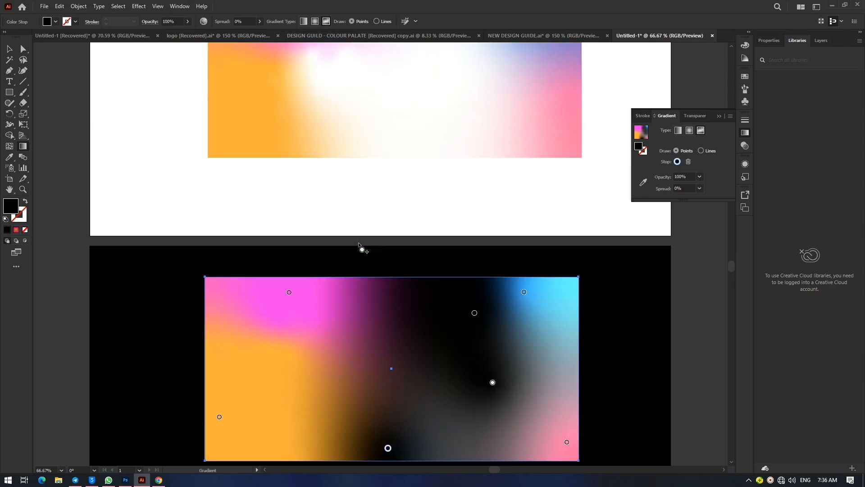
{"action": "left_click", "coordinate": [719, 116]}
{"action": "scroll", "coordinate": [428, 180], "scroll_direction": "up", "scroll_amount": 6}
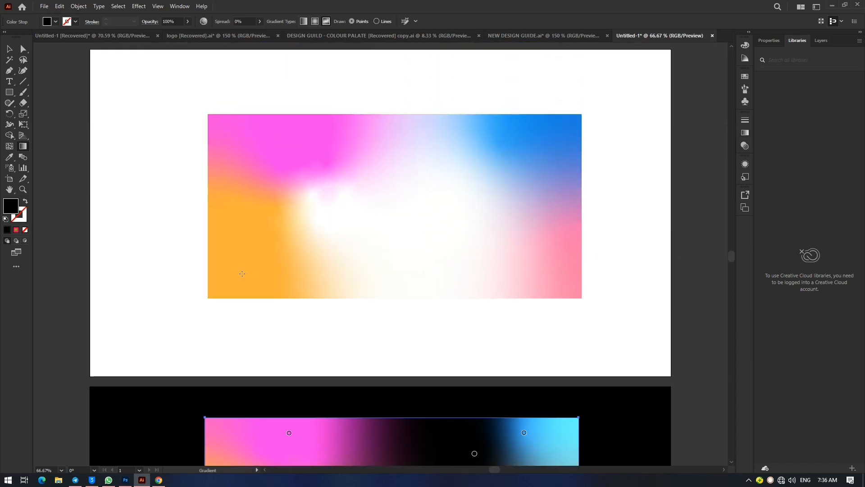
{"action": "left_click", "coordinate": [9, 49]}
{"action": "left_click", "coordinate": [432, 177]}
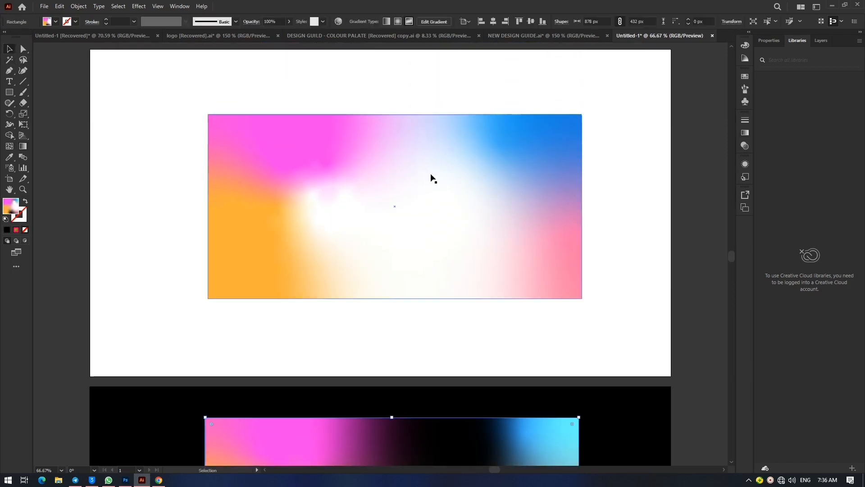
{"action": "left_click", "coordinate": [745, 133]}
{"action": "left_click", "coordinate": [698, 142]}
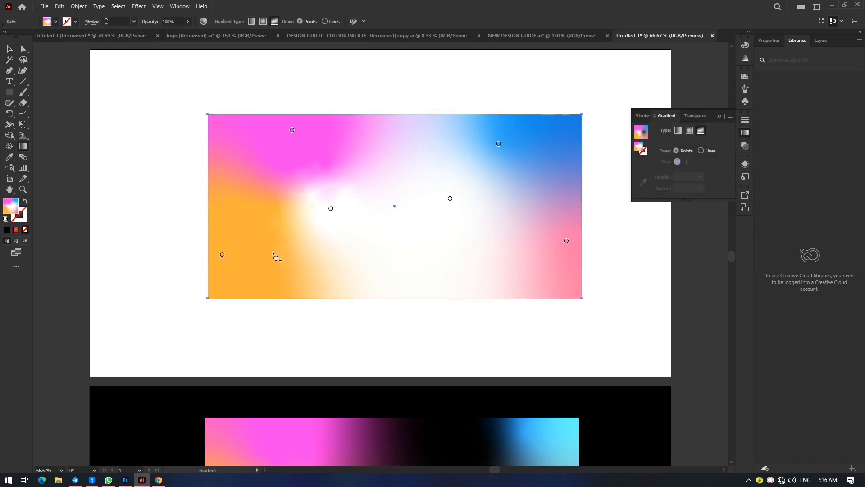
Recolour the orange point near the left edge dark blue, replacing it with pink sampled from the lower rectangle using the eyedropper.
{"action": "double_click", "coordinate": [222, 255]}
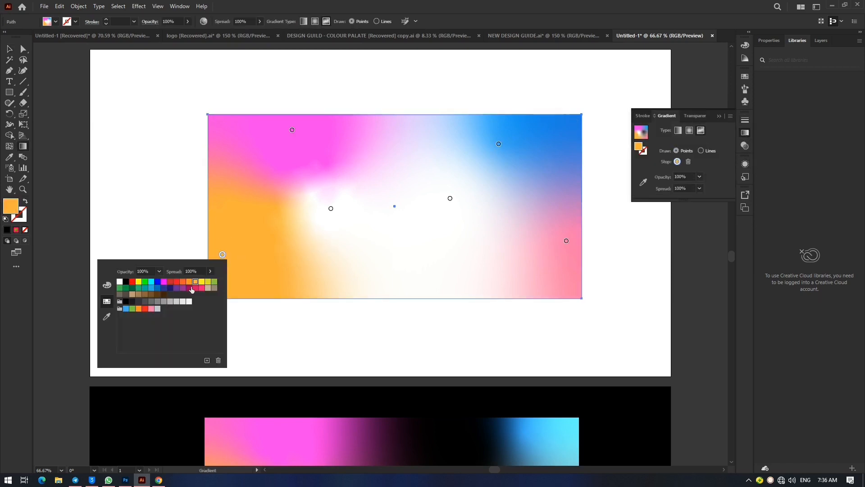
{"action": "left_click", "coordinate": [170, 288]}
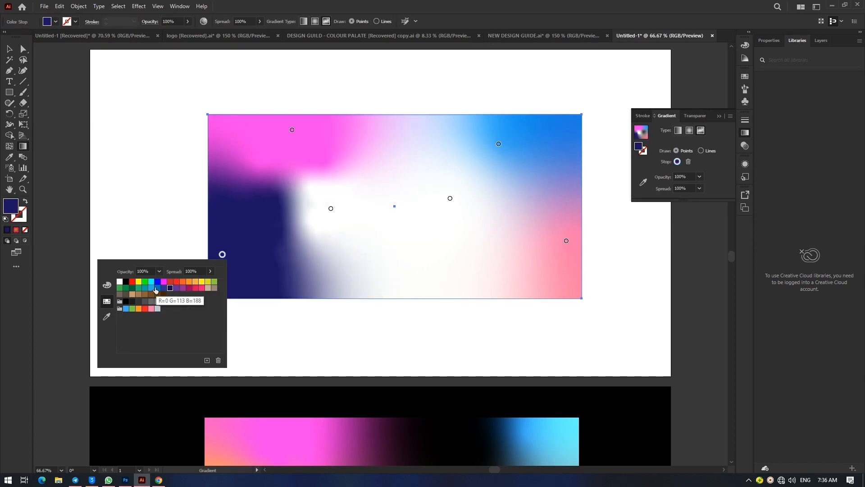
{"action": "left_click", "coordinate": [107, 285]}
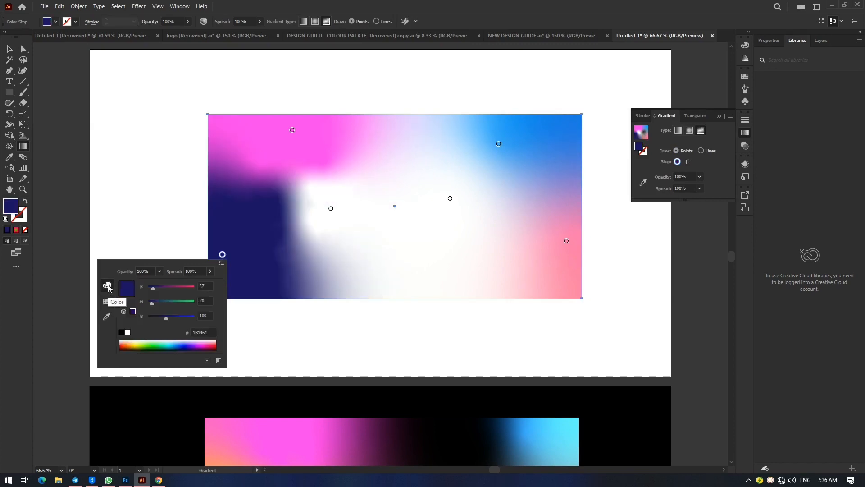
{"action": "left_click", "coordinate": [107, 316]}
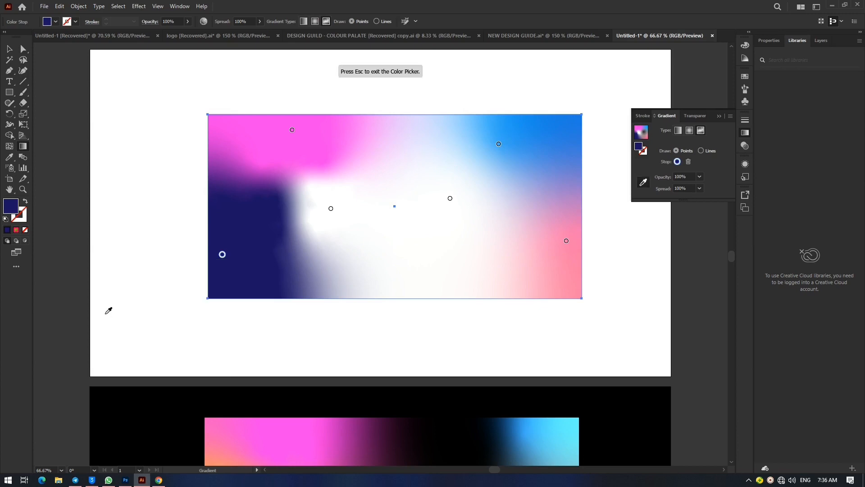
{"action": "left_click", "coordinate": [226, 423]}
Recolour the point near the rectangle's left edge purple (R=102 G=45 B=145) and set its opacity to 70%.
{"action": "double_click", "coordinate": [221, 260]}
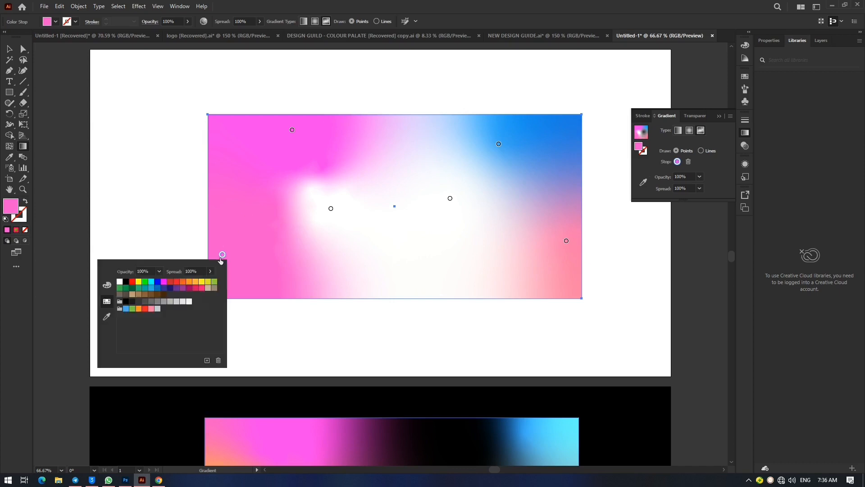
{"action": "left_click", "coordinate": [176, 287]}
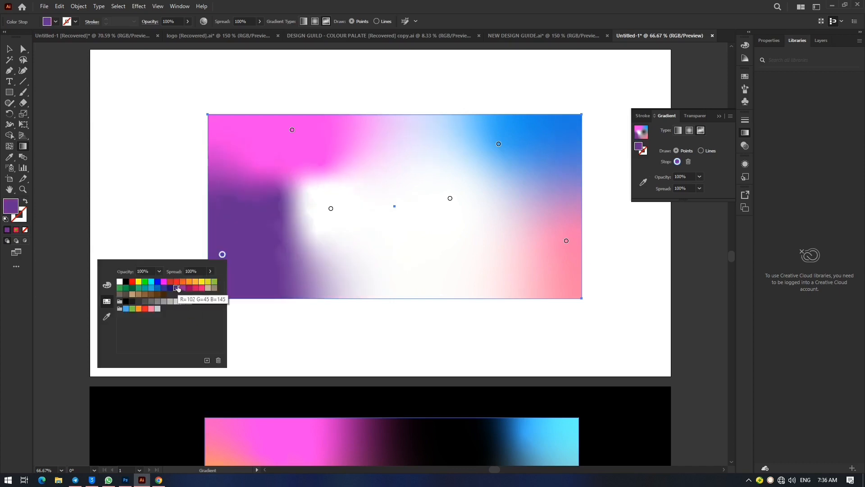
{"action": "left_click", "coordinate": [159, 272]}
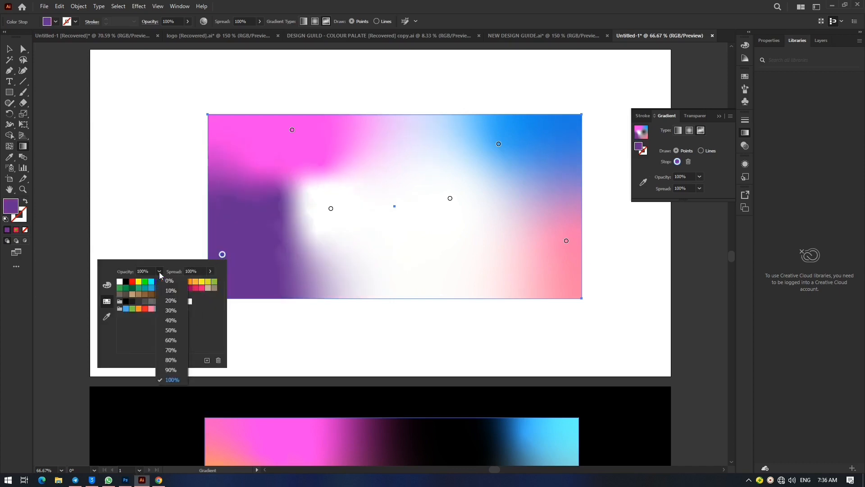
{"action": "left_click", "coordinate": [170, 350]}
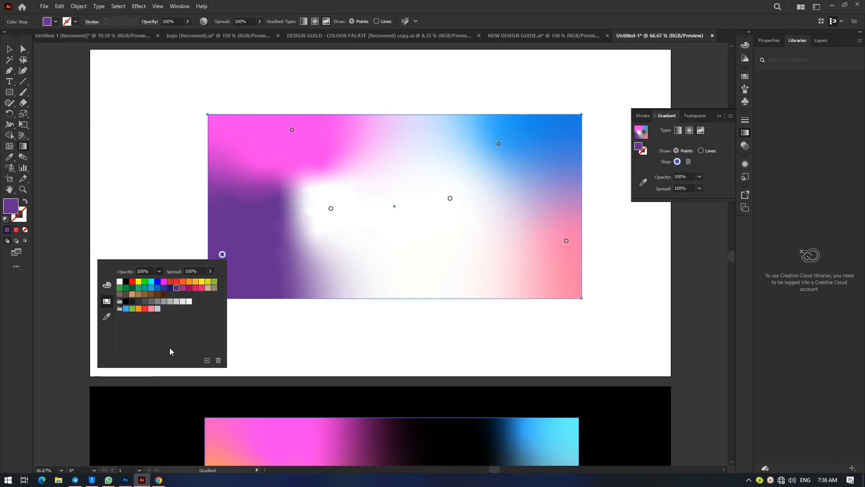
Try brown, orange, yellow and green swatches on the point near the left edge.
{"action": "left_click", "coordinate": [157, 294]}
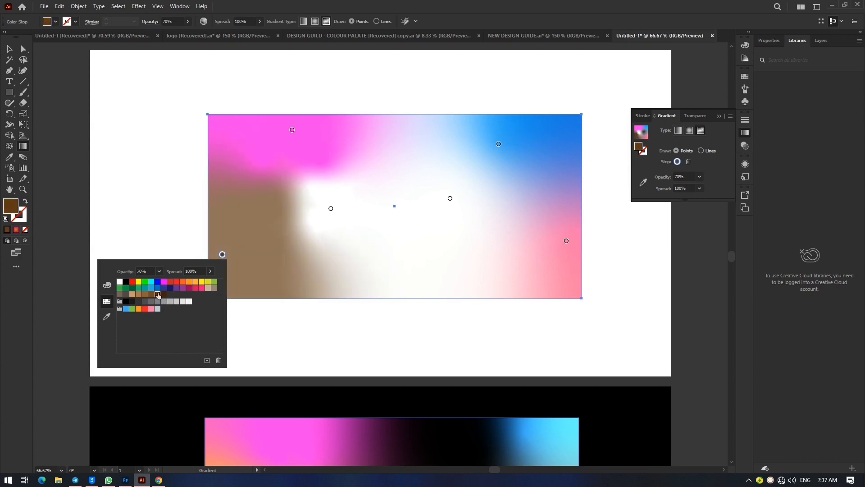
{"action": "left_click", "coordinate": [189, 282]}
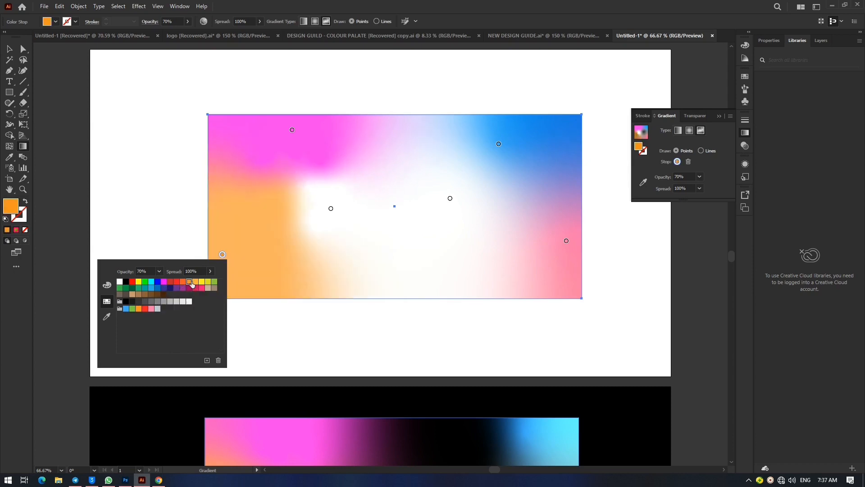
{"action": "left_click", "coordinate": [201, 282]}
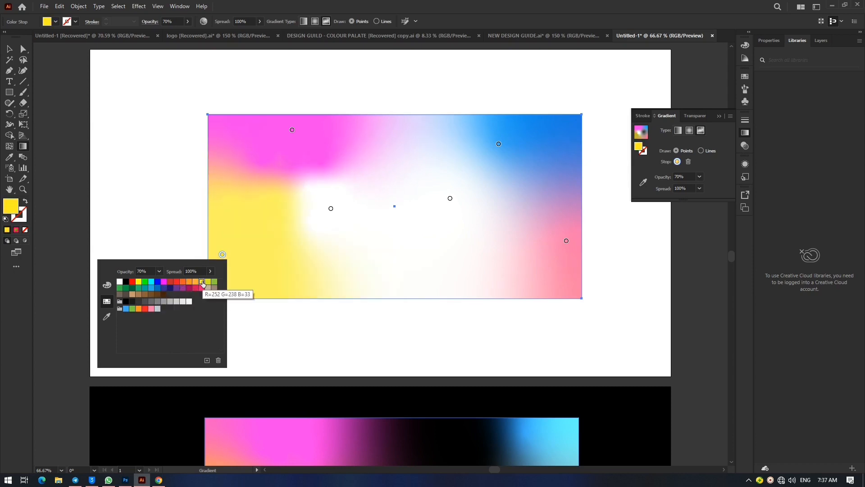
{"action": "left_click", "coordinate": [214, 282]}
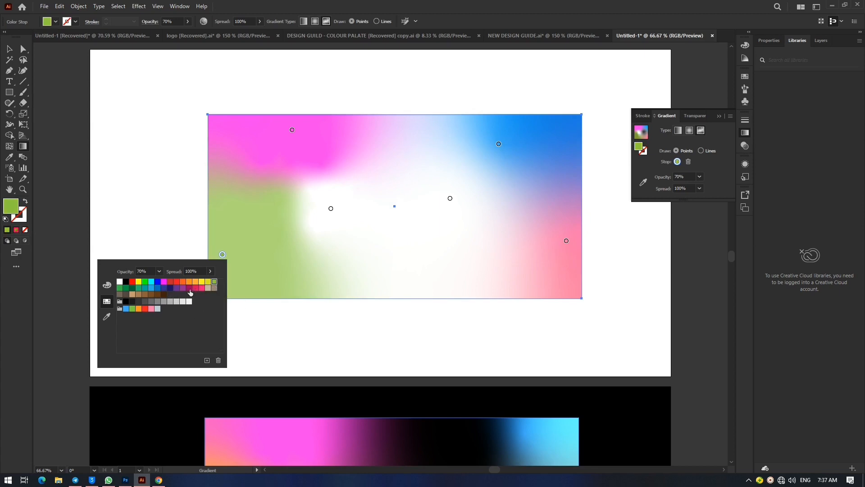
Give the point near the left edge the dark blue swatch and adjust its RGB values to red 87 and green 85.
{"action": "left_click", "coordinate": [171, 287]}
{"action": "left_click", "coordinate": [106, 285]}
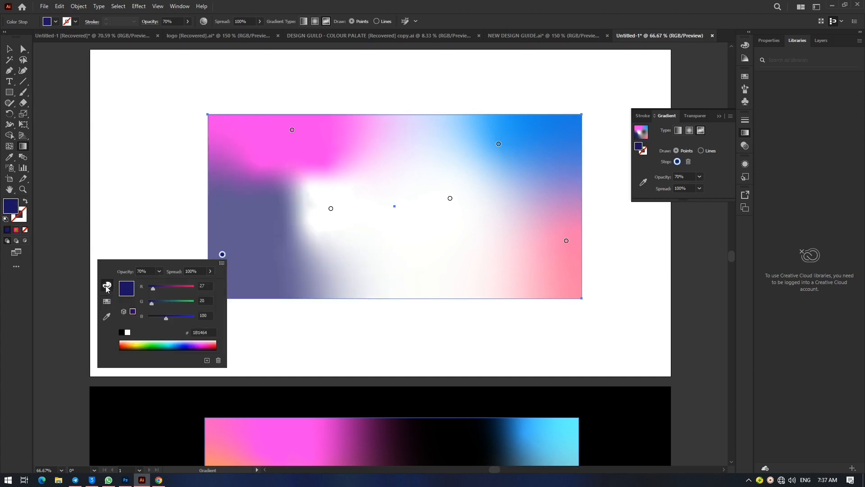
{"action": "left_click_drag", "start_coordinate": [151, 288], "coordinate": [163, 304]}
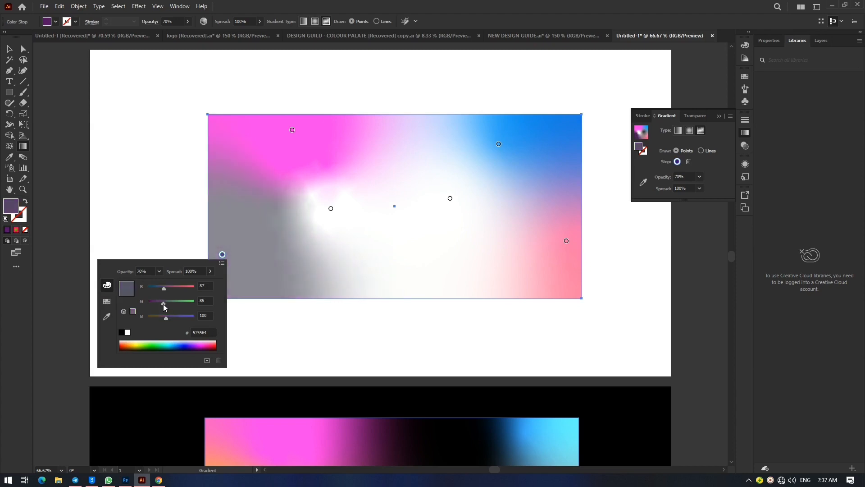
Set the point near the left edge to 100% opacity and mix its RGB values into a saturated blue-violet.
{"action": "left_click", "coordinate": [158, 276]}
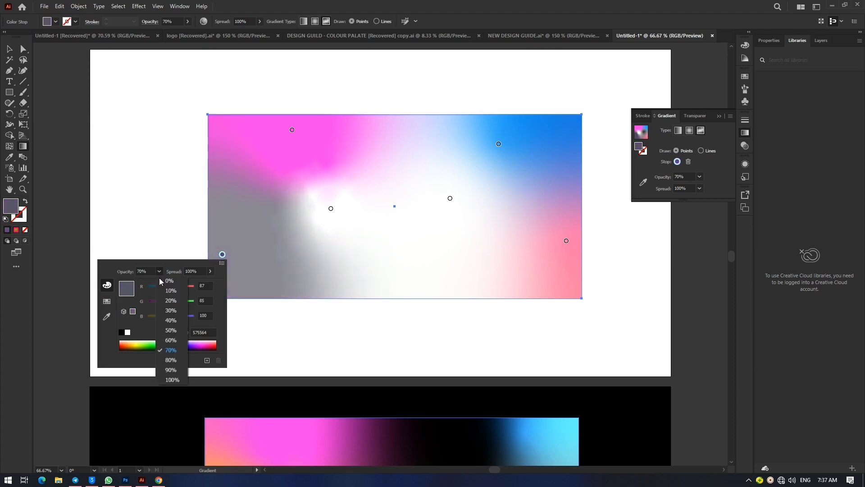
{"action": "left_click", "coordinate": [170, 380]}
{"action": "left_click_drag", "start_coordinate": [166, 315], "coordinate": [185, 316]}
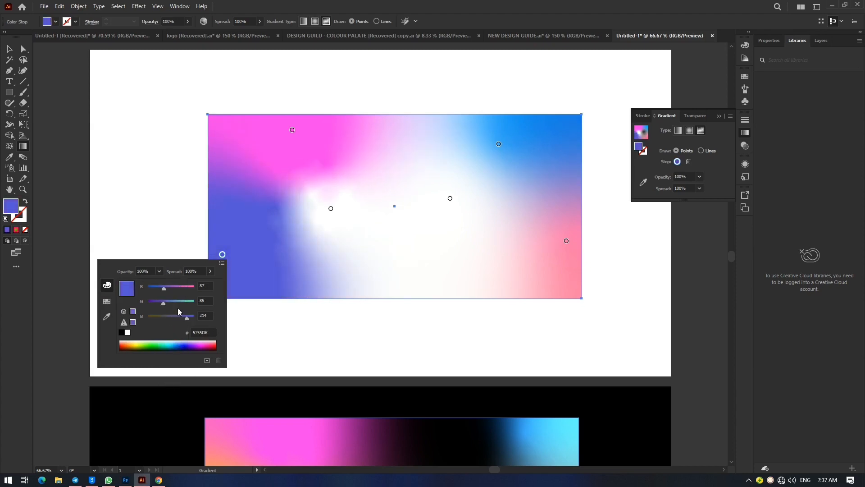
{"action": "left_click_drag", "start_coordinate": [165, 287], "coordinate": [152, 308]}
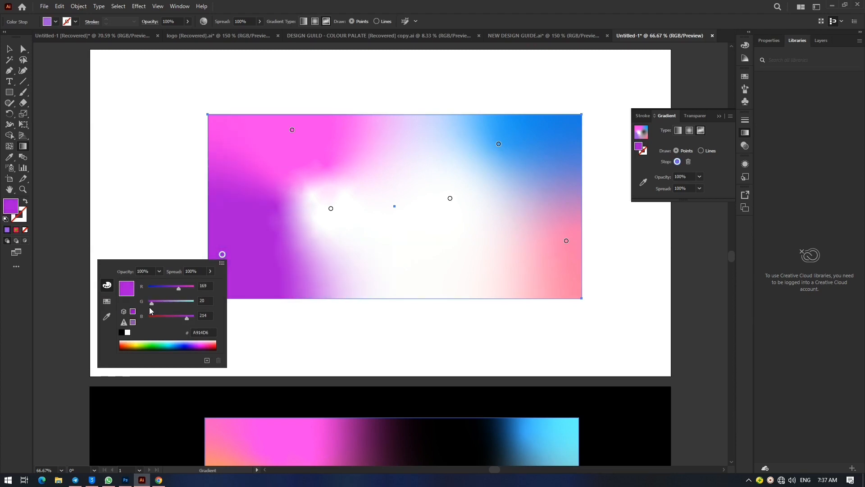
{"action": "left_click", "coordinate": [196, 342]}
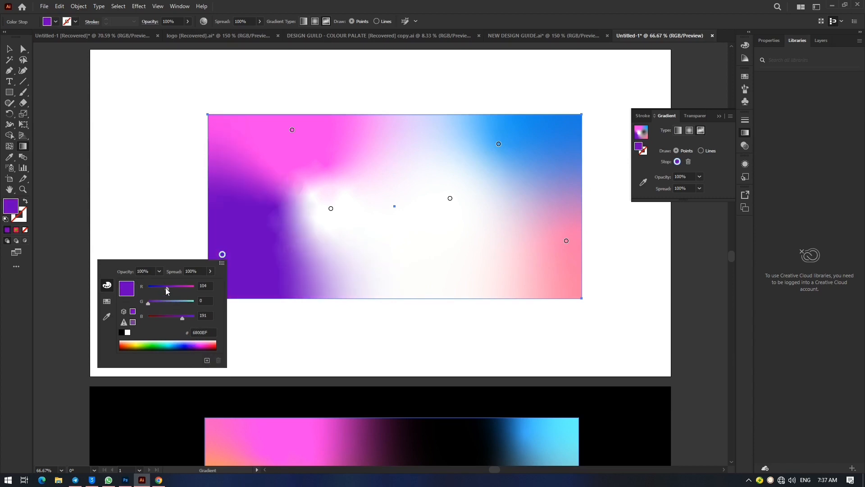
{"action": "left_click_drag", "start_coordinate": [166, 288], "coordinate": [188, 320]}
{"action": "left_click", "coordinate": [12, 51]}
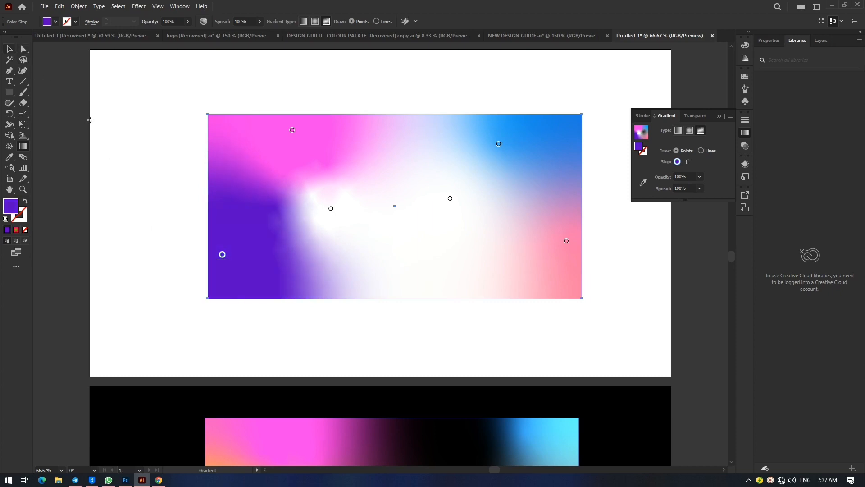
Open the NEW DESIGN GUIDE.ai document and examine the freeform gradient points of the black rectangle and the light multicolour rectangle.
{"action": "left_click", "coordinate": [519, 36]}
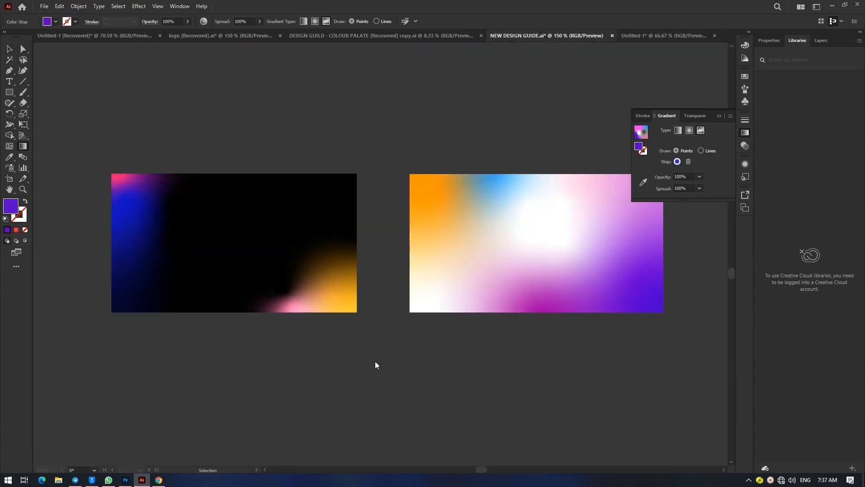
{"action": "left_click", "coordinate": [7, 48]}
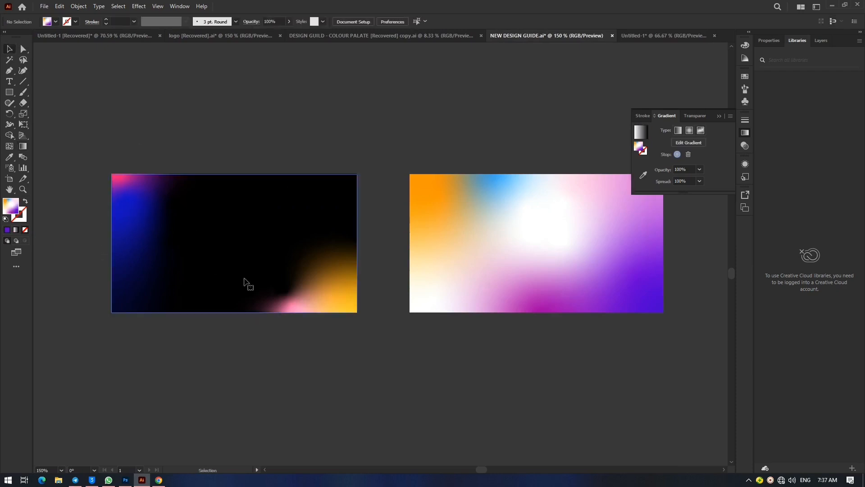
{"action": "left_click", "coordinate": [689, 142]}
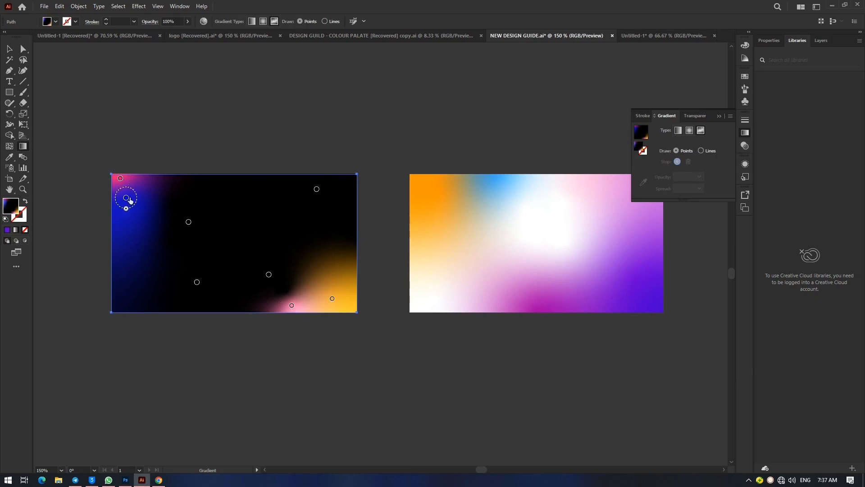
{"action": "left_click", "coordinate": [9, 50]}
{"action": "left_click", "coordinate": [644, 207]}
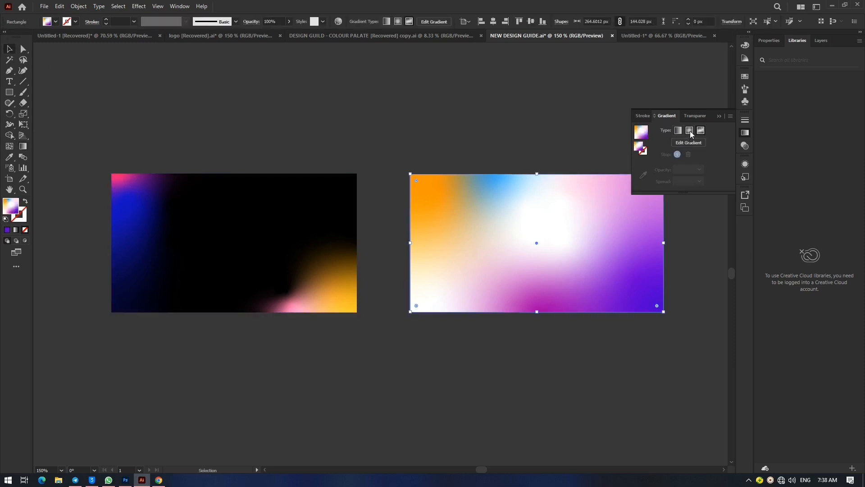
{"action": "left_click", "coordinate": [688, 143]}
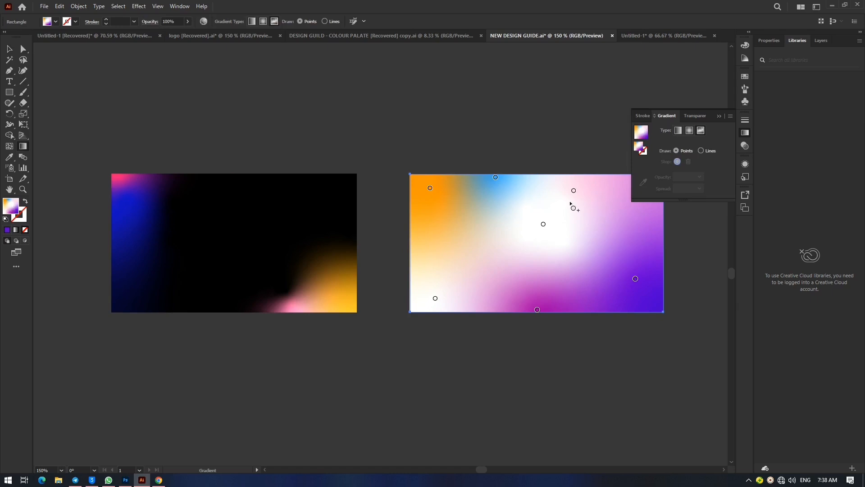
{"action": "left_click", "coordinate": [496, 177]}
{"action": "left_click", "coordinate": [6, 48]}
{"action": "left_click", "coordinate": [412, 134]}
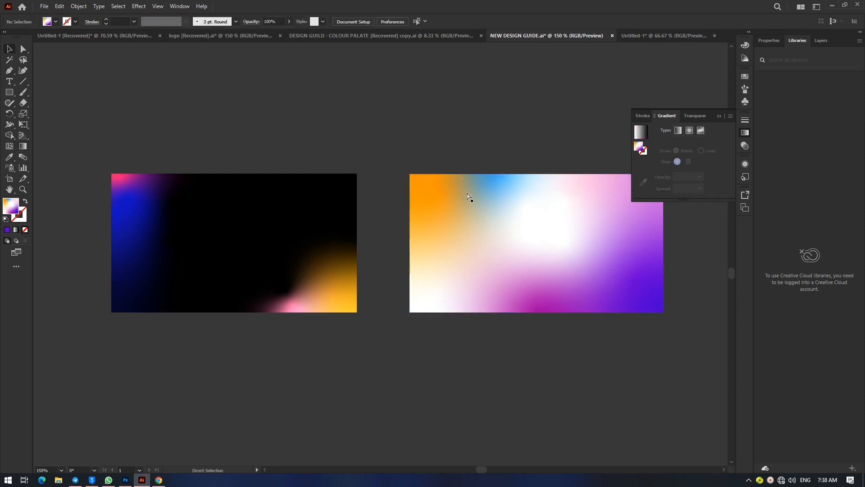
Recolour the white point near the centre of the light multicolour rectangle with the black swatch.
{"action": "scroll", "coordinate": [469, 193], "scroll_direction": "right", "scroll_amount": 3}
{"action": "scroll", "coordinate": [478, 232], "scroll_direction": "left", "scroll_amount": 1}
{"action": "scroll", "coordinate": [541, 216], "scroll_direction": "left", "scroll_amount": 1}
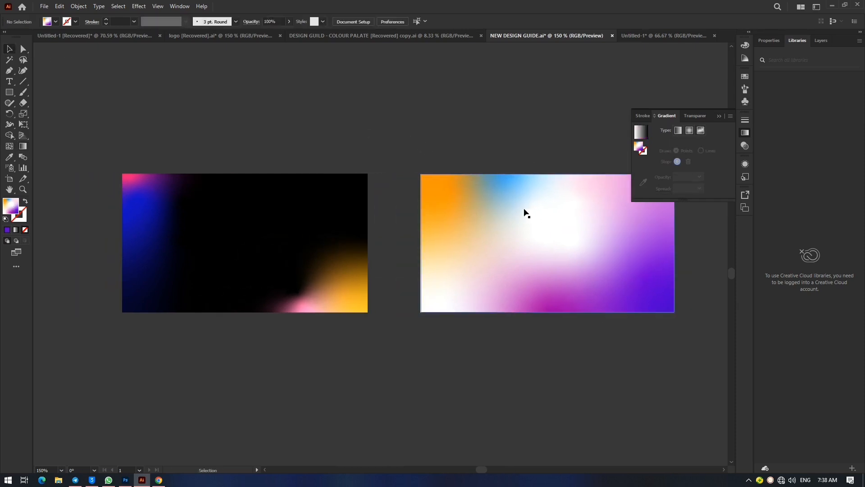
{"action": "left_click", "coordinate": [534, 223]}
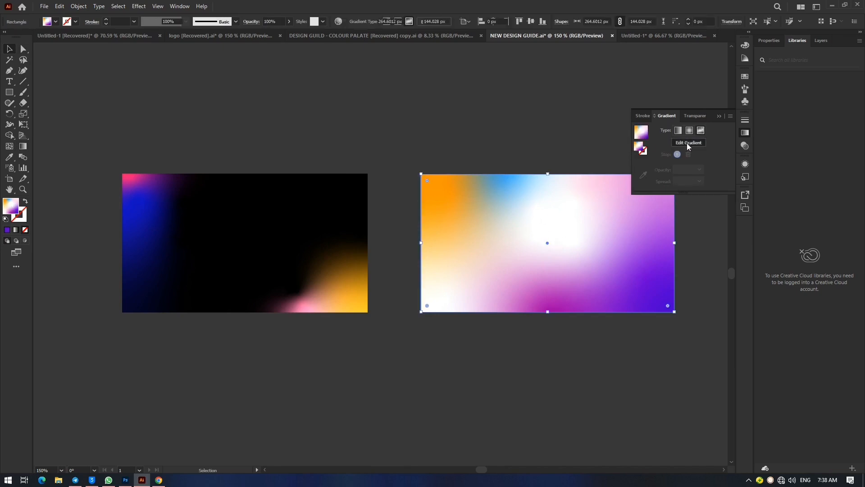
{"action": "left_click", "coordinate": [687, 142]}
{"action": "double_click", "coordinate": [554, 224]}
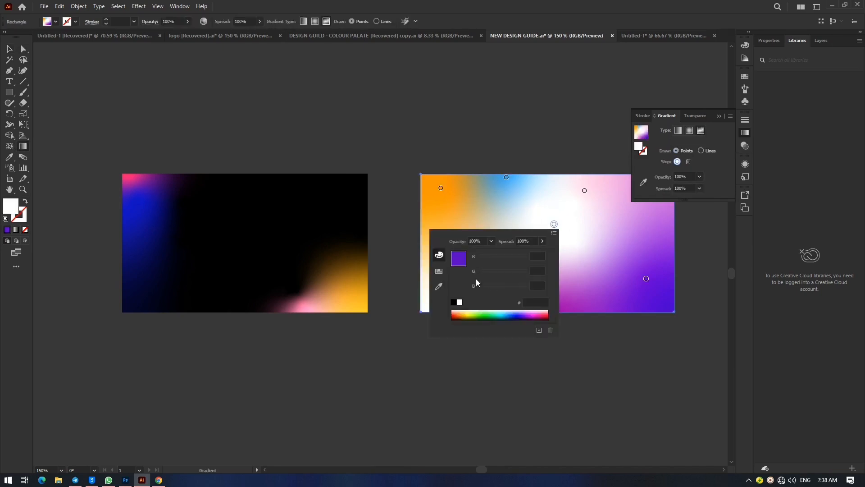
{"action": "left_click", "coordinate": [439, 271]}
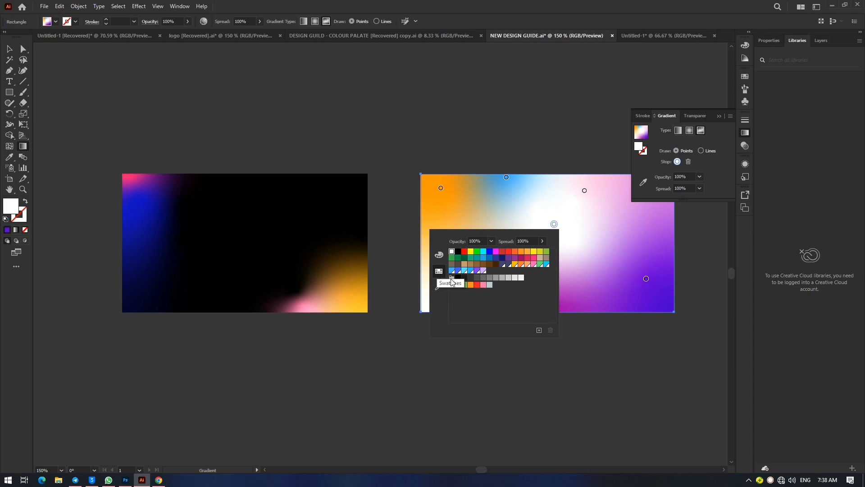
{"action": "left_click", "coordinate": [458, 252]}
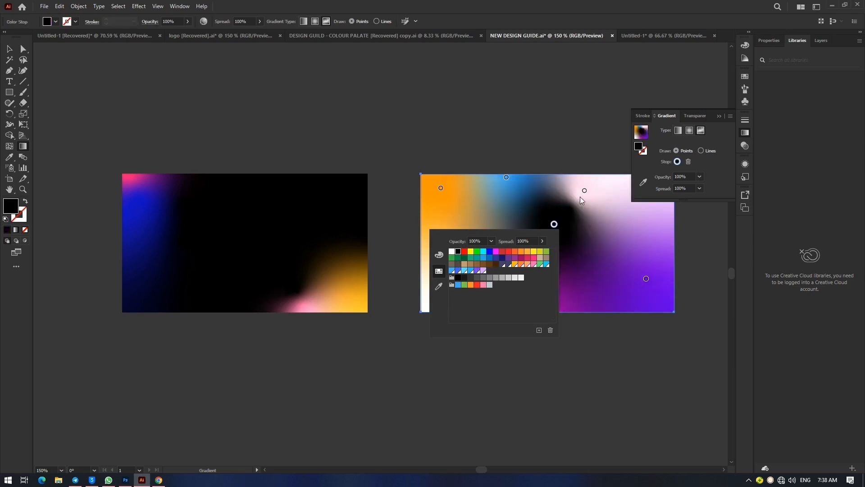
Recolour the multicolour rectangle's pale pink upper point and white lower-left point black, and collapse the gradient settings.
{"action": "left_click", "coordinate": [584, 191]}
{"action": "double_click", "coordinate": [584, 190]}
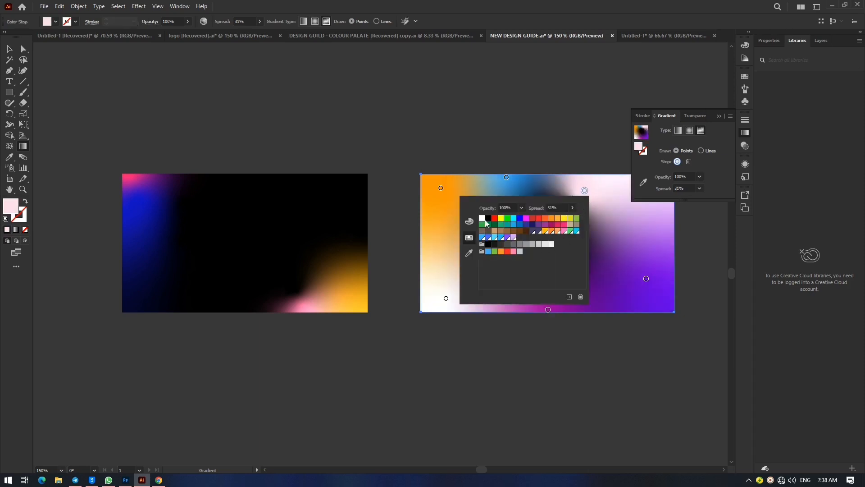
{"action": "left_click", "coordinate": [485, 218]}
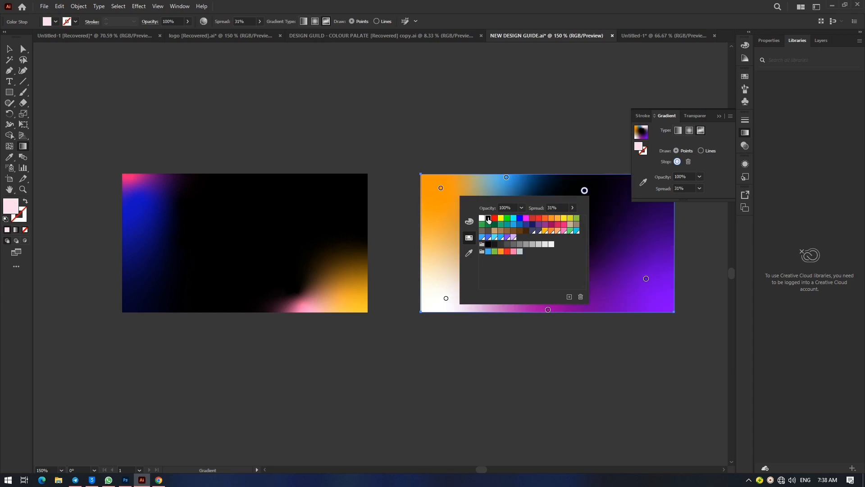
{"action": "double_click", "coordinate": [445, 299]}
{"action": "left_click", "coordinate": [351, 327]}
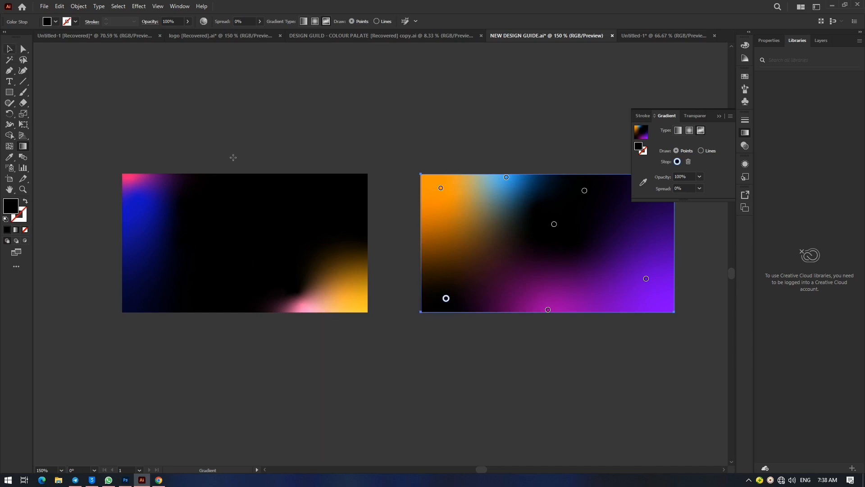
{"action": "left_click", "coordinate": [718, 117]}
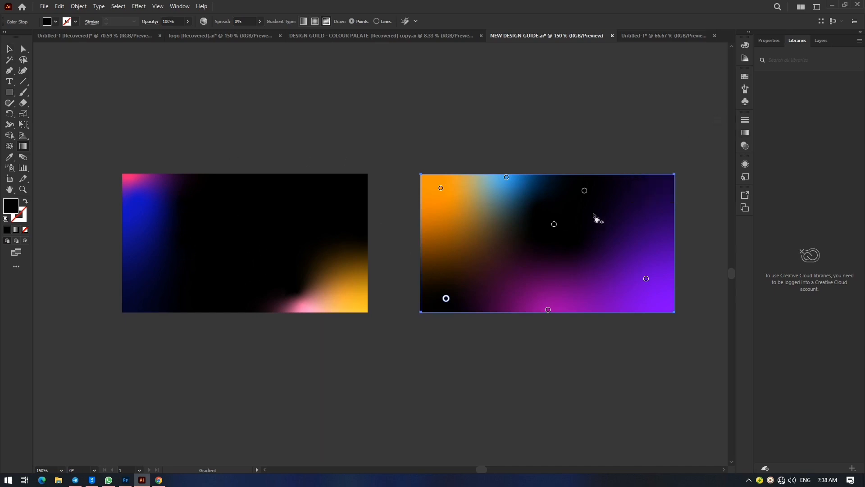
{"action": "left_click", "coordinate": [8, 45]}
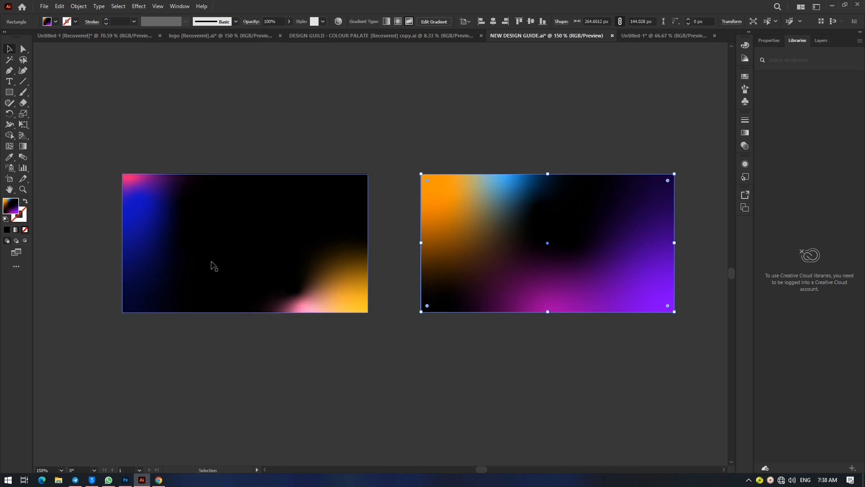
Undo the black recolouring of the multicolour rectangle's gradient points.
{"action": "key", "text": "ctrl+z"}
{"action": "key", "text": "ctrl+z"}
{"action": "key", "text": "ctrl+z"}
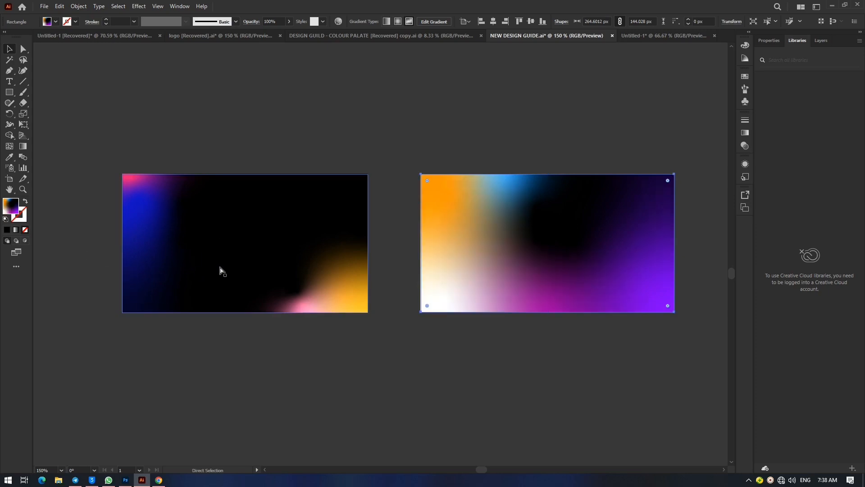
{"action": "key", "text": "v"}
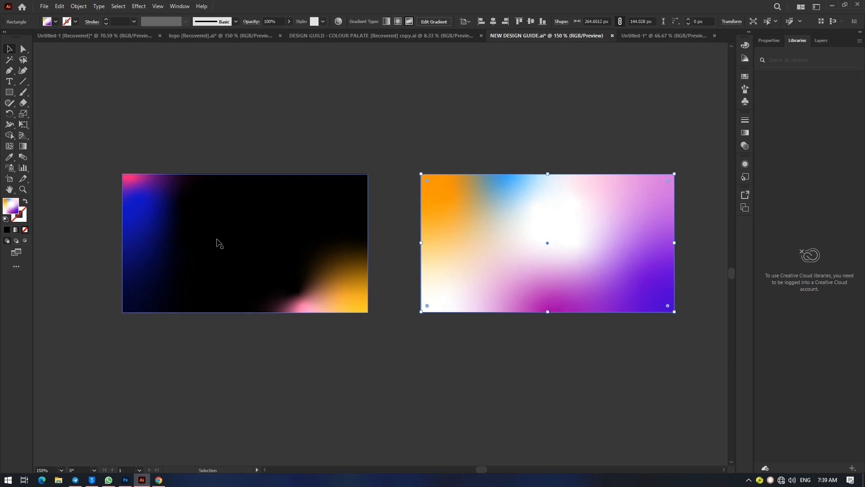
Switch to Photoshop and compare the dark design in 11 DESIGN ACADEMY.psd with the white version in 12 ddesign redesigndf.psd.
{"action": "left_click", "coordinate": [125, 479]}
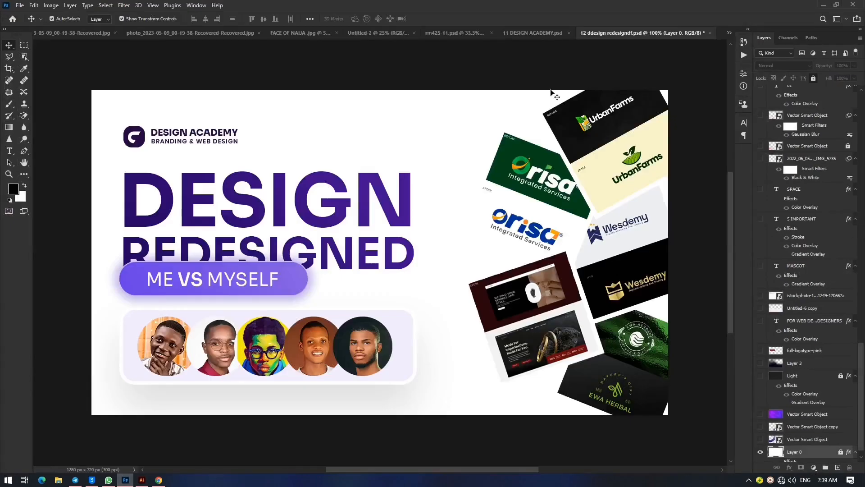
{"action": "left_click", "coordinate": [529, 36]}
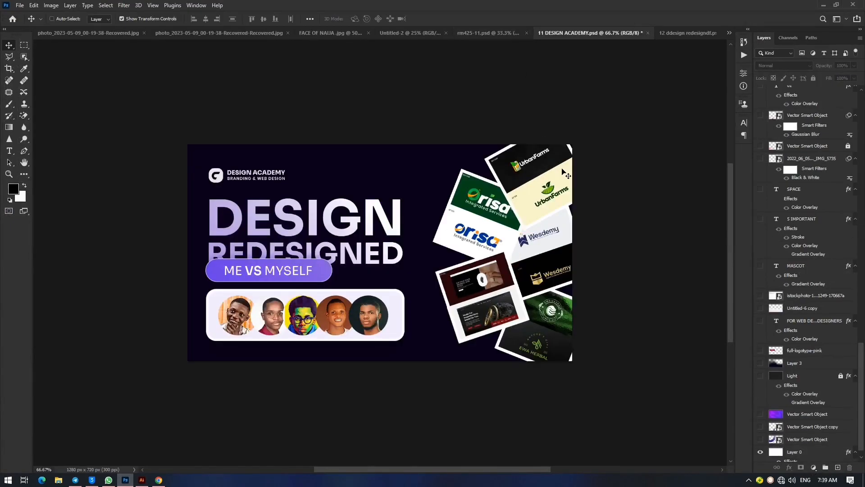
{"action": "key", "text": "ctrl+plus"}
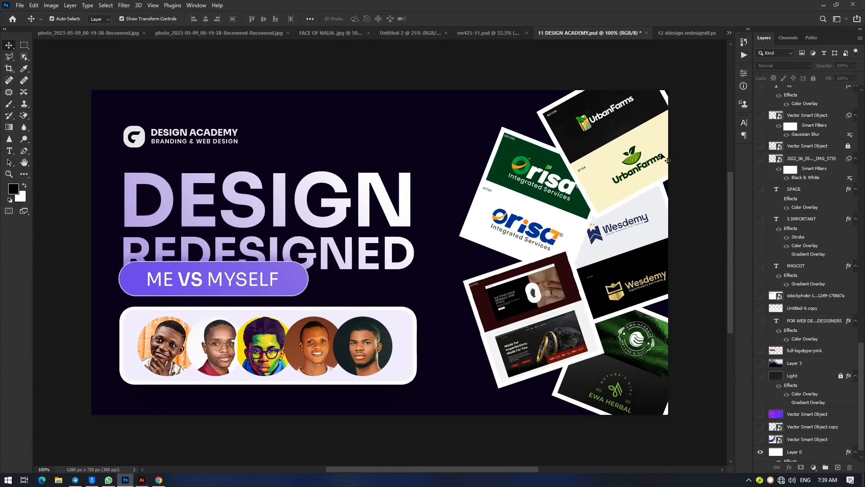
{"action": "key", "text": "ctrl+minus"}
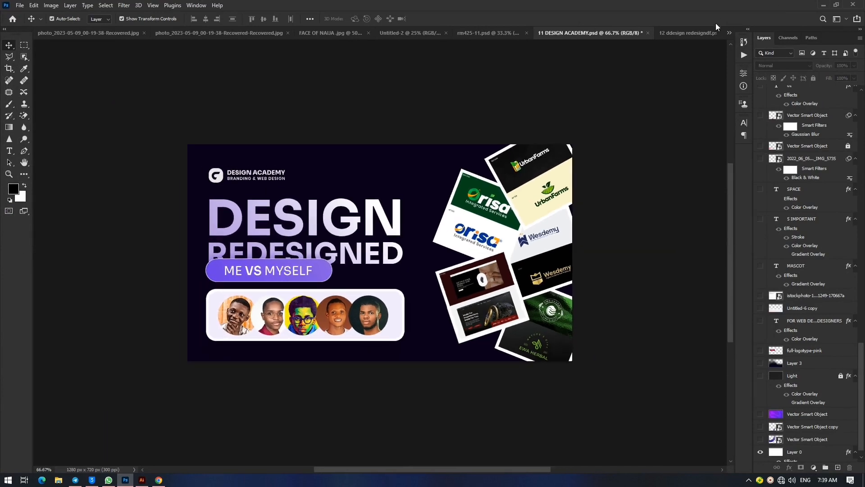
{"action": "left_click", "coordinate": [694, 32]}
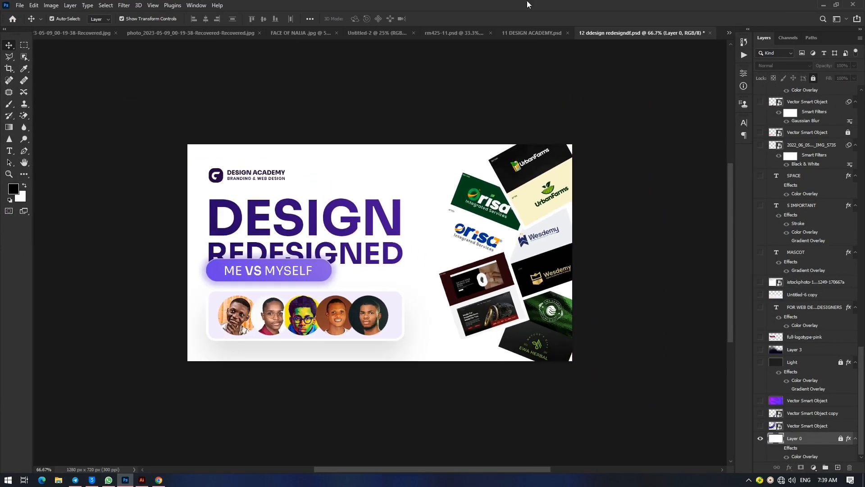
Bring the multicolour gradient rectangle from Illustrator into 12 ddesign redesigndf.psd in Photoshop and position it behind the headline.
{"action": "left_click", "coordinate": [142, 480]}
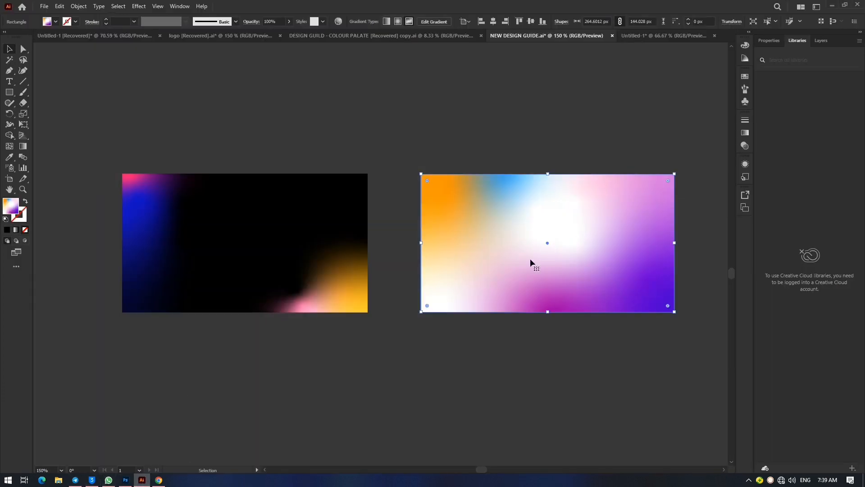
{"action": "left_click_drag", "start_coordinate": [530, 261], "coordinate": [351, 247]}
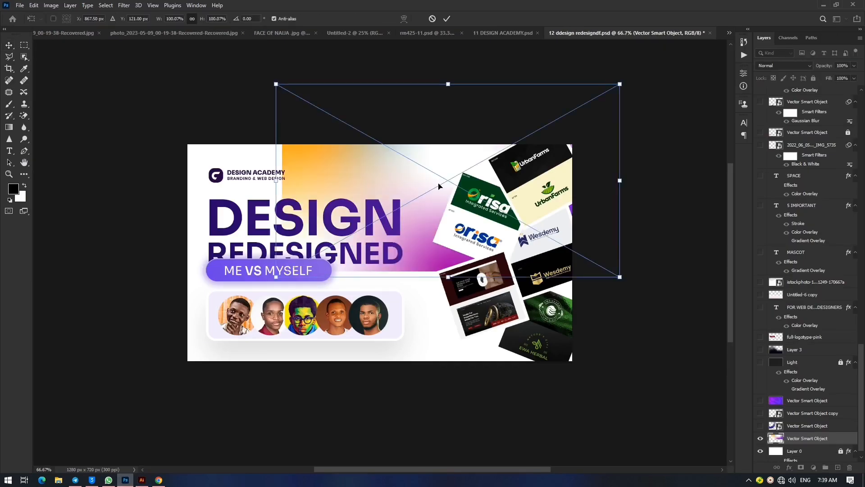
{"action": "left_click_drag", "start_coordinate": [439, 175], "coordinate": [339, 241]}
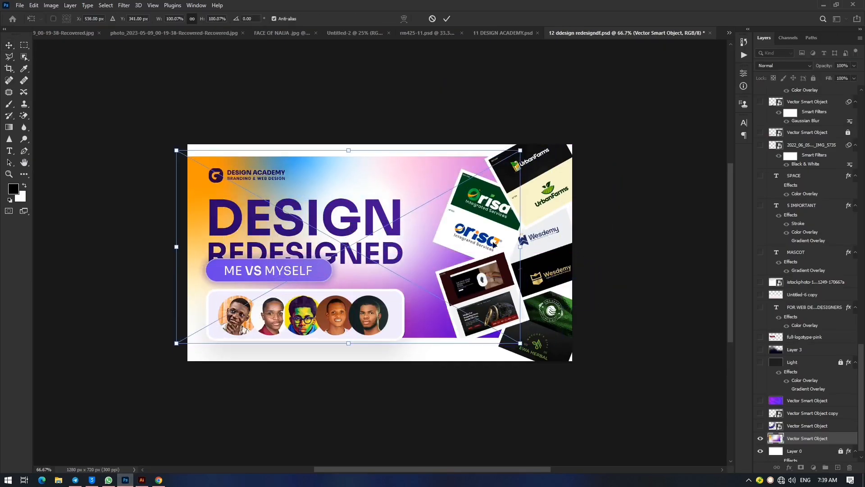
Scale the placed gradient to cover the whole canvas and set its layer opacity to 34%.
{"action": "left_click_drag", "start_coordinate": [520, 246], "coordinate": [622, 230]}
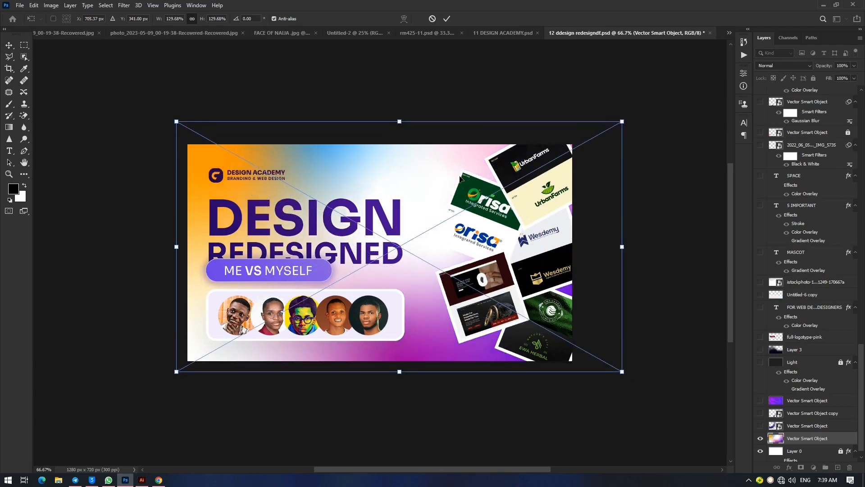
{"action": "left_click_drag", "start_coordinate": [425, 173], "coordinate": [410, 174]}
{"action": "key", "text": "Return"}
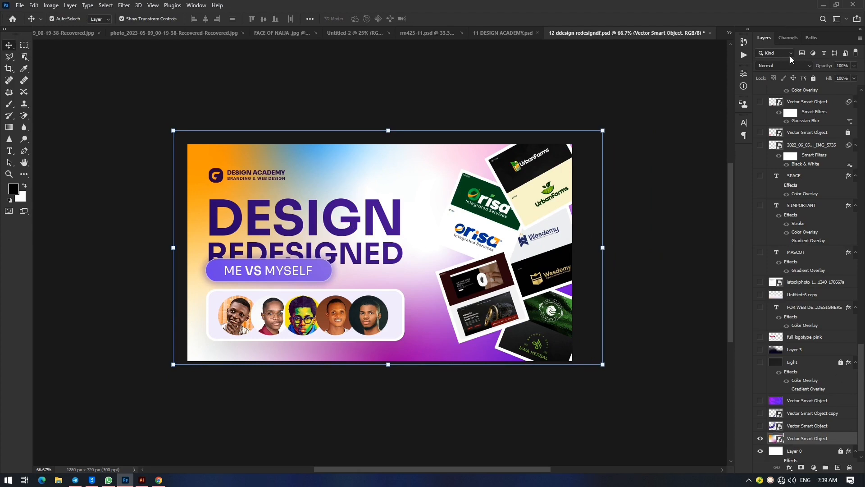
{"action": "mouse_move", "coordinate": [827, 66]}
{"action": "left_mouse_down"}
{"action": "mouse_move", "coordinate": [803, 81]}
{"action": "mouse_move", "coordinate": [822, 68]}
{"action": "left_mouse_up"}
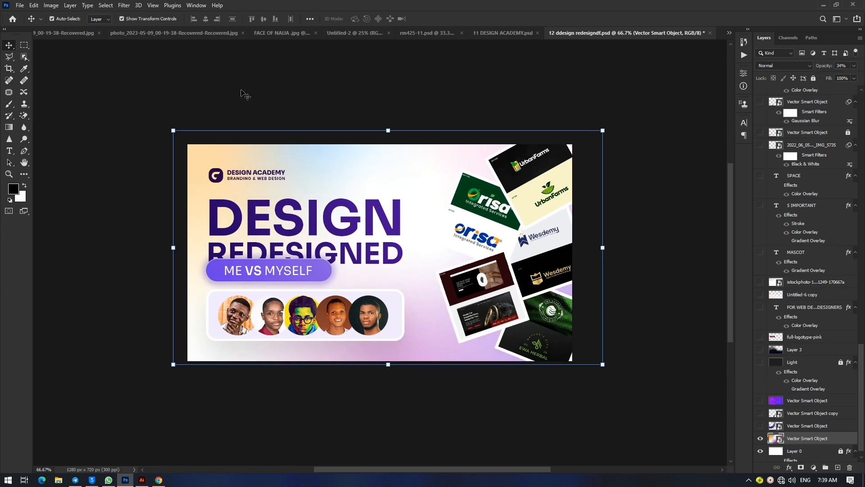
{"action": "left_click", "coordinate": [94, 87]}
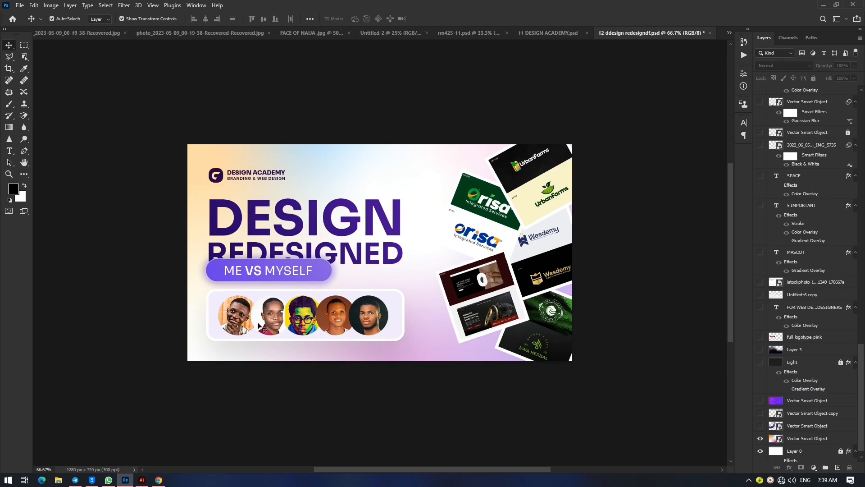
Bring the dark gradient rectangle from Illustrator into 12 ddesign redesigndf.psd above the multicolour gradient and scale it to cover the canvas.
{"action": "left_click", "coordinate": [342, 160]}
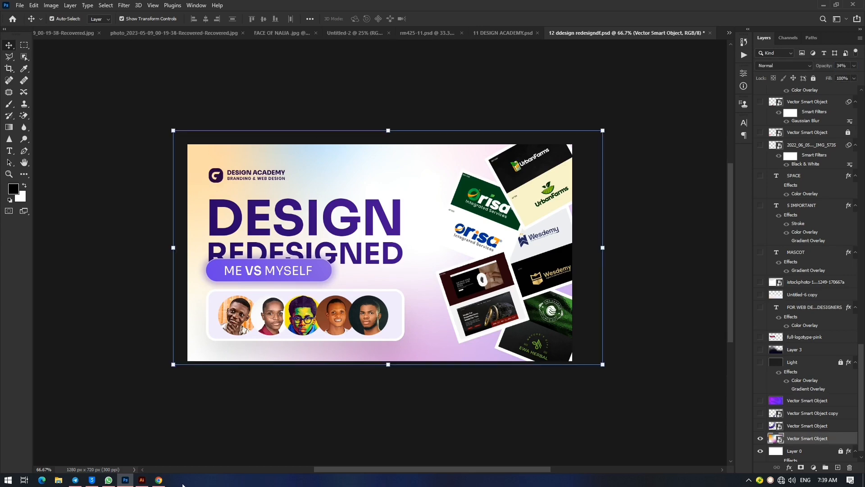
{"action": "left_click", "coordinate": [141, 479]}
{"action": "left_click_drag", "start_coordinate": [261, 246], "coordinate": [433, 245]}
{"action": "left_click_drag", "start_coordinate": [415, 187], "coordinate": [321, 185]}
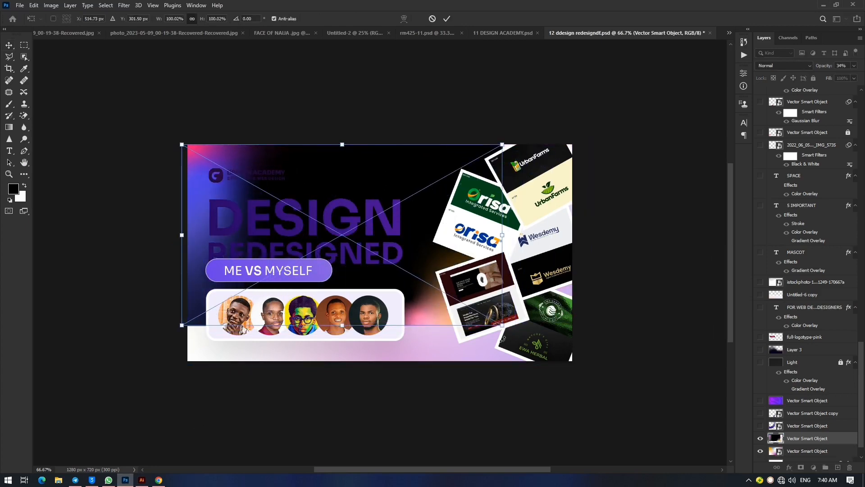
{"action": "left_click_drag", "start_coordinate": [501, 326], "coordinate": [581, 370]}
{"action": "key", "text": "Return"}
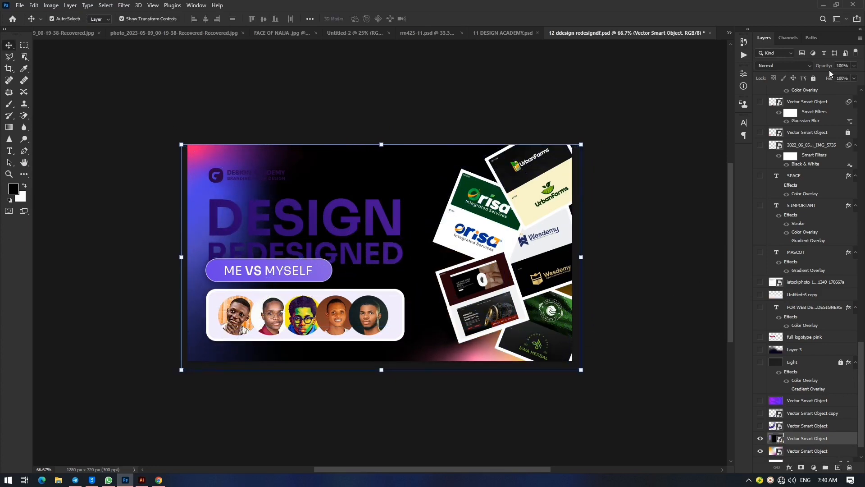
Try the dark gradient at 48% layer opacity with the multicolour gradient layer hidden, and undo both changes.
{"action": "left_click_drag", "start_coordinate": [829, 71], "coordinate": [806, 78]}
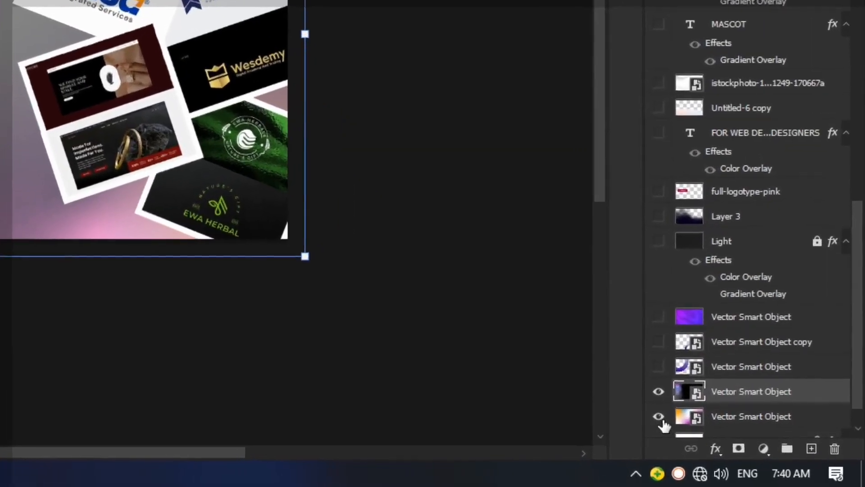
{"action": "left_click", "coordinate": [762, 453]}
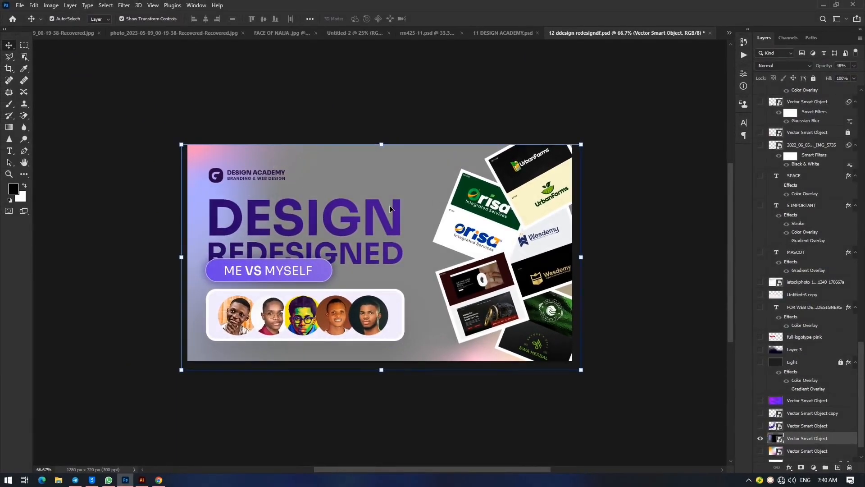
{"action": "key", "text": "ctrl+z"}
{"action": "key", "text": "ctrl+z"}
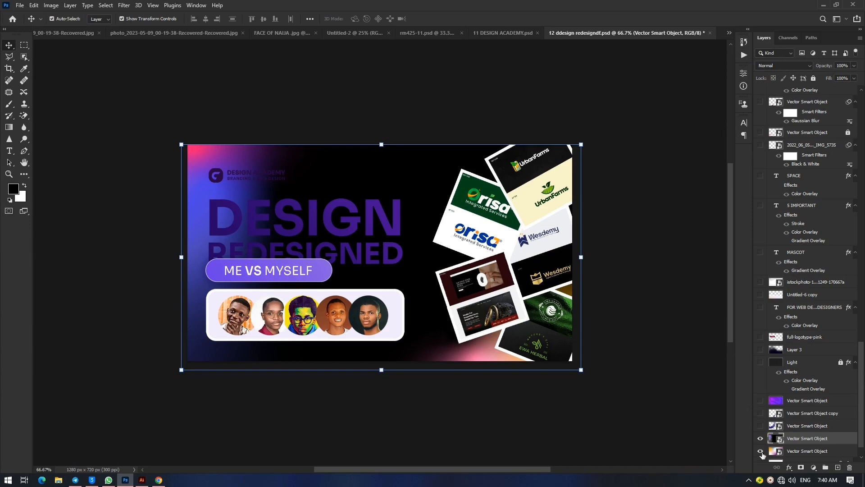
Hide the dark gradient layer and toggle the multicolour gradient off and on to compare it with the plain white background.
{"action": "left_click", "coordinate": [761, 438]}
{"action": "left_click", "coordinate": [761, 456]}
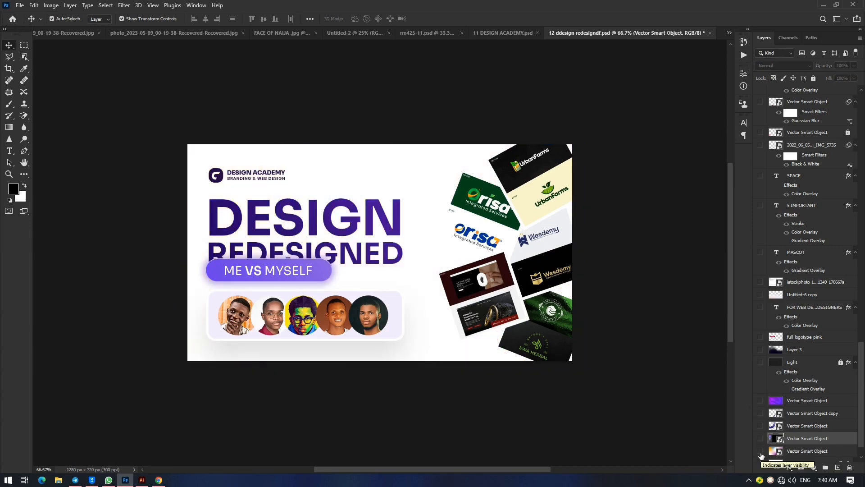
{"action": "left_click", "coordinate": [760, 452]}
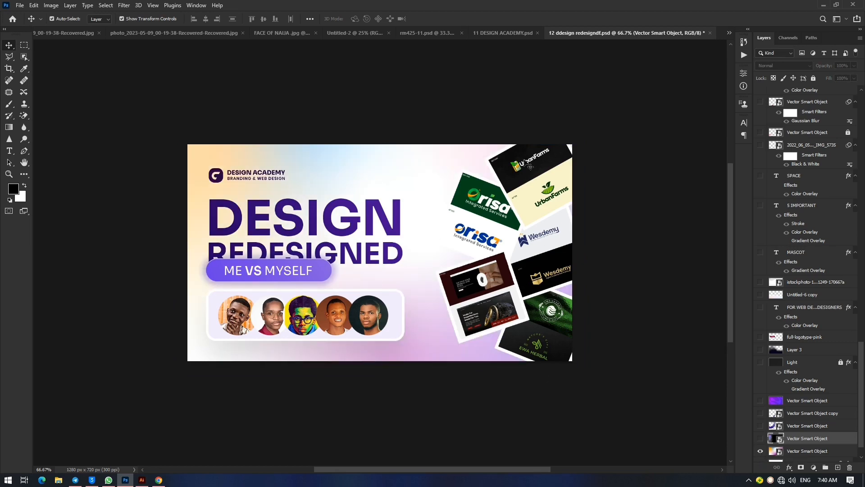
Place the dark gradient rectangle from Illustrator directly above Layer 0 in 11 DESIGN ACADEMY.psd and scale it to cover the canvas.
{"action": "left_click", "coordinate": [502, 36]}
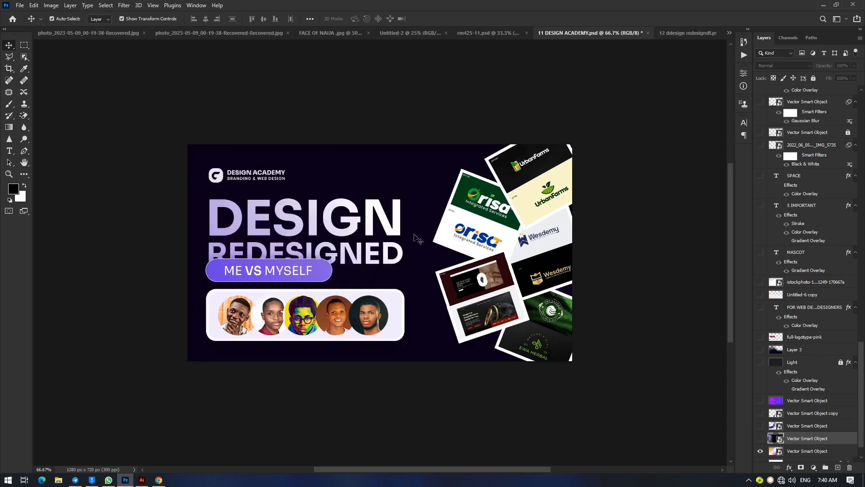
{"action": "left_click", "coordinate": [354, 165]}
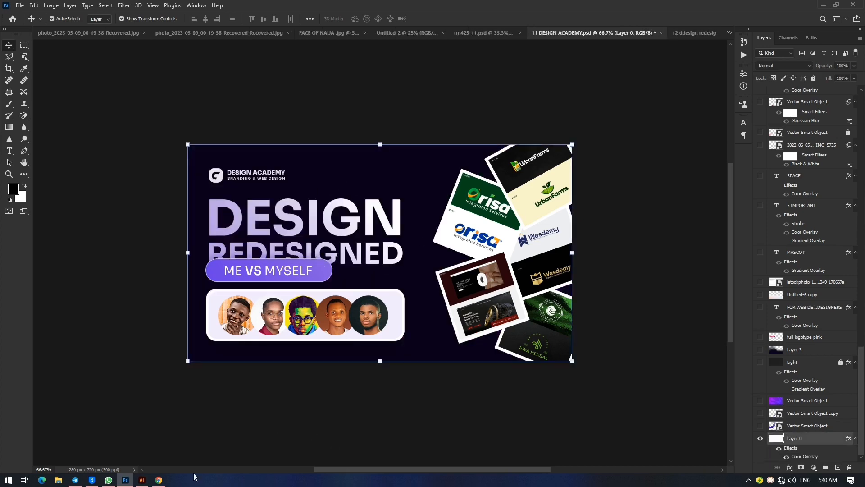
{"action": "left_click", "coordinate": [142, 480]}
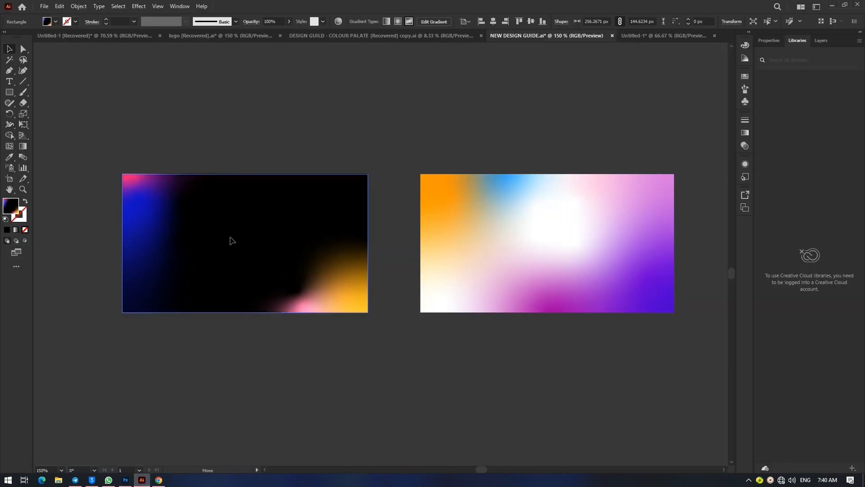
{"action": "left_click_drag", "start_coordinate": [232, 241], "coordinate": [364, 217]}
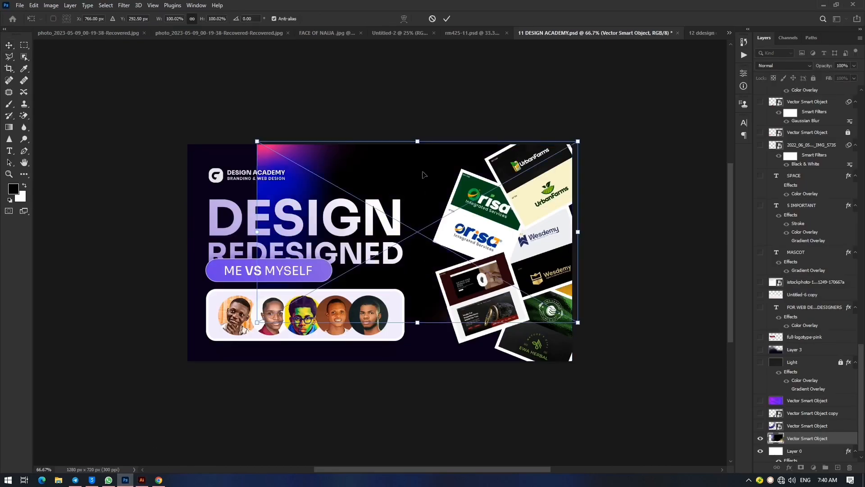
{"action": "left_click_drag", "start_coordinate": [422, 174], "coordinate": [344, 171]}
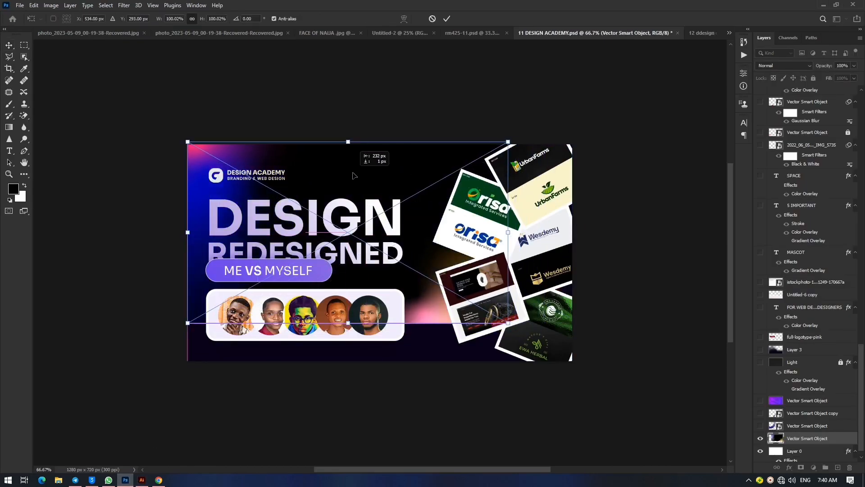
{"action": "left_click_drag", "start_coordinate": [512, 326], "coordinate": [588, 384]}
{"action": "key", "text": "Return"}
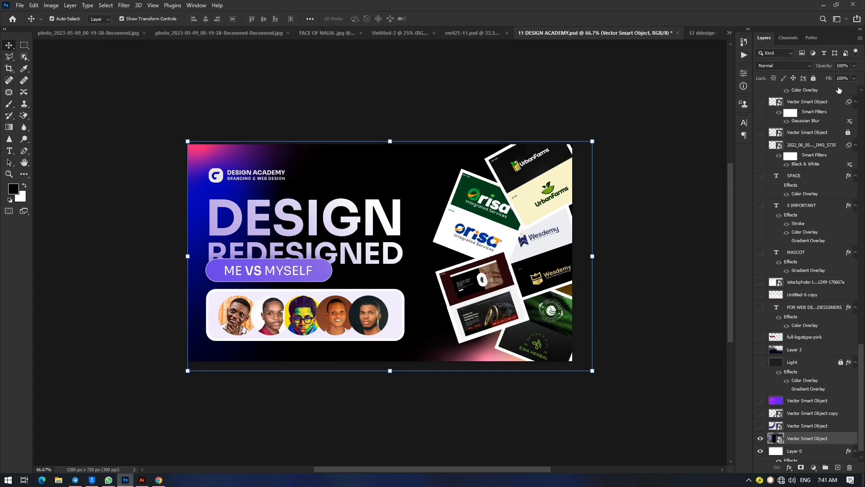
Set the dark gradient's layer opacity to 47%, enlarge it to about 168% and shift it slightly past the canvas's upper-left corner.
{"action": "left_click_drag", "start_coordinate": [826, 66], "coordinate": [816, 67]}
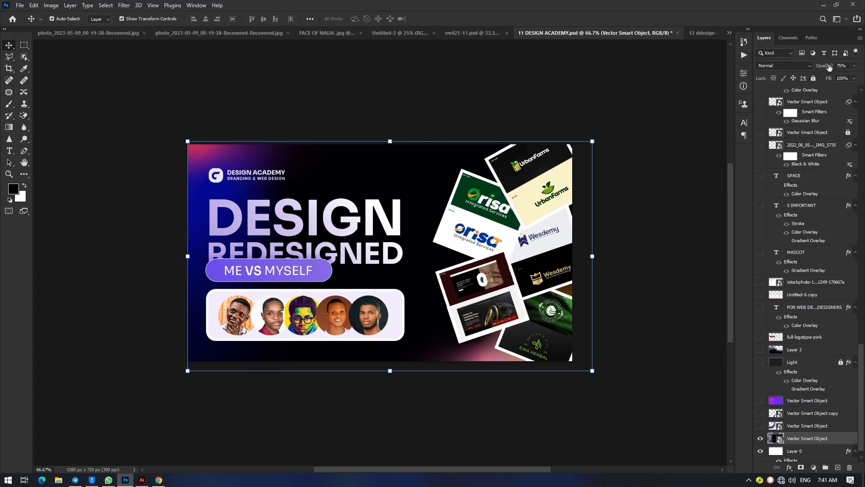
{"action": "left_click_drag", "start_coordinate": [829, 67], "coordinate": [816, 76]}
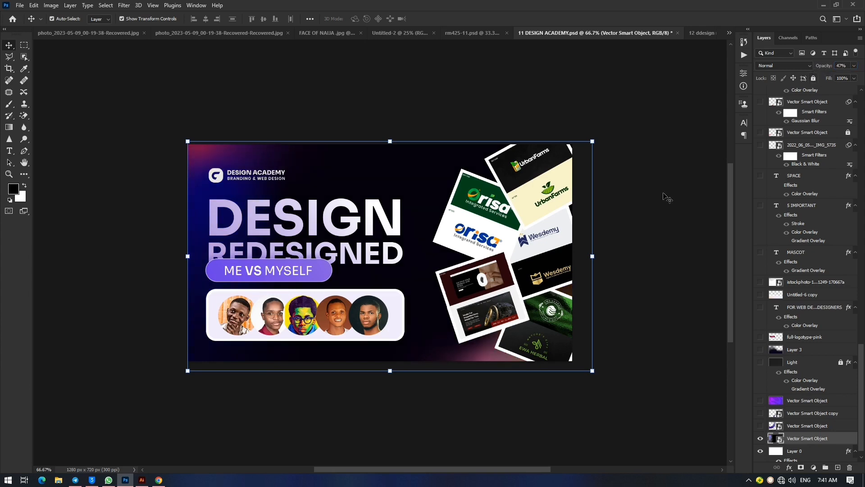
{"action": "left_click_drag", "start_coordinate": [593, 371], "coordinate": [735, 412]}
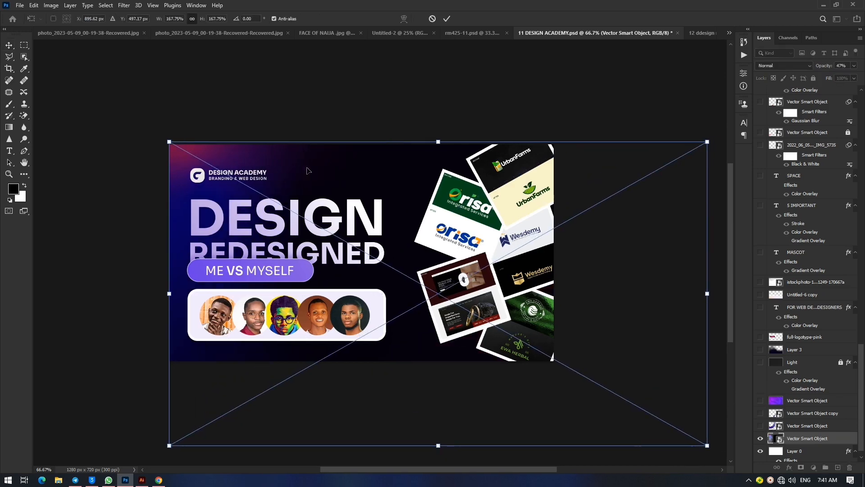
{"action": "left_click_drag", "start_coordinate": [339, 173], "coordinate": [335, 169]}
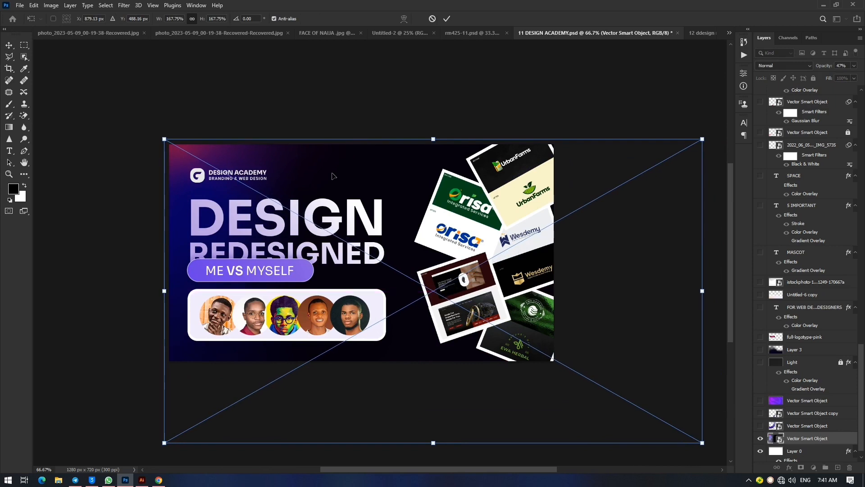
{"action": "key", "text": "Return"}
{"action": "left_click", "coordinate": [111, 143]}
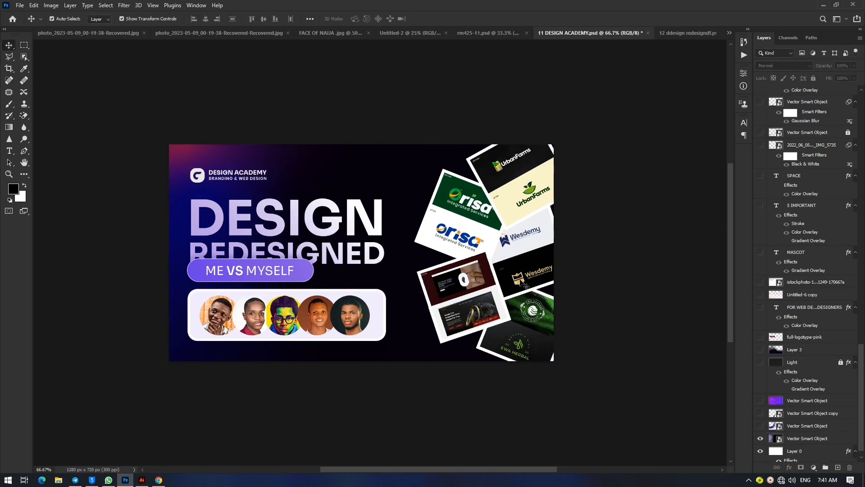
Examine the headline and logo against the dark gradient and compare the design with the light version in 12 ddesign redesigndf.psd.
{"action": "key", "text": "ctrl+minus"}
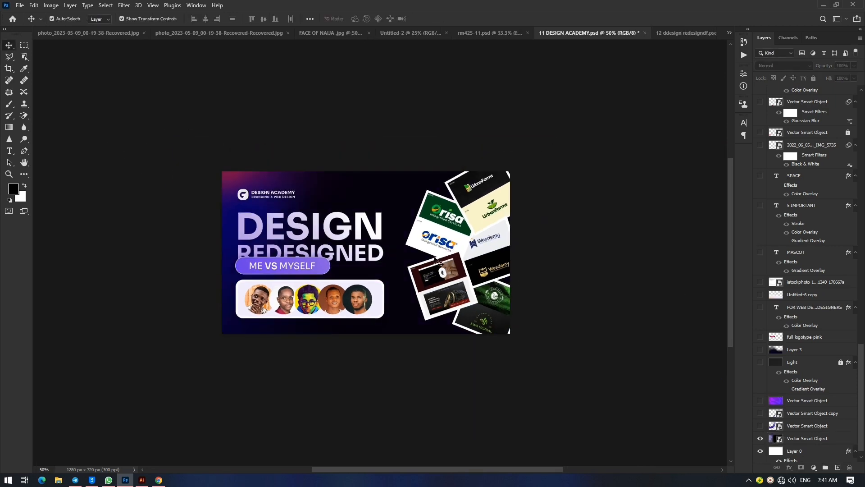
{"action": "left_click", "coordinate": [298, 228]}
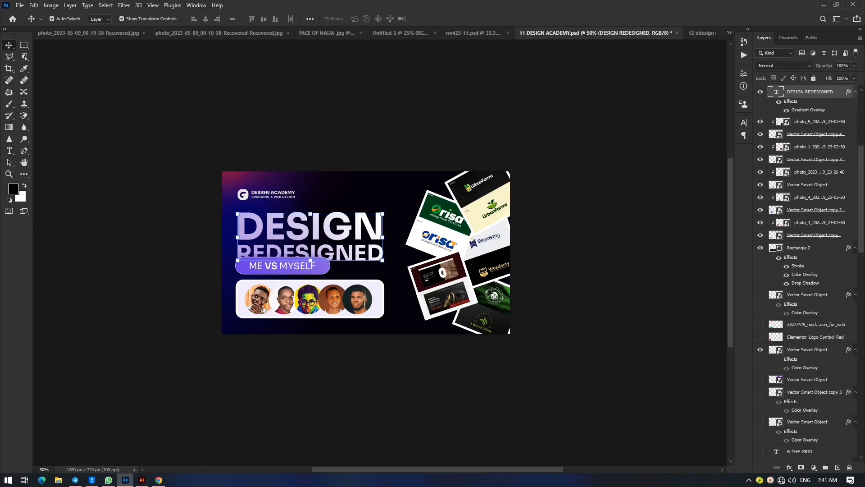
{"action": "key", "text": "ctrl+plus"}
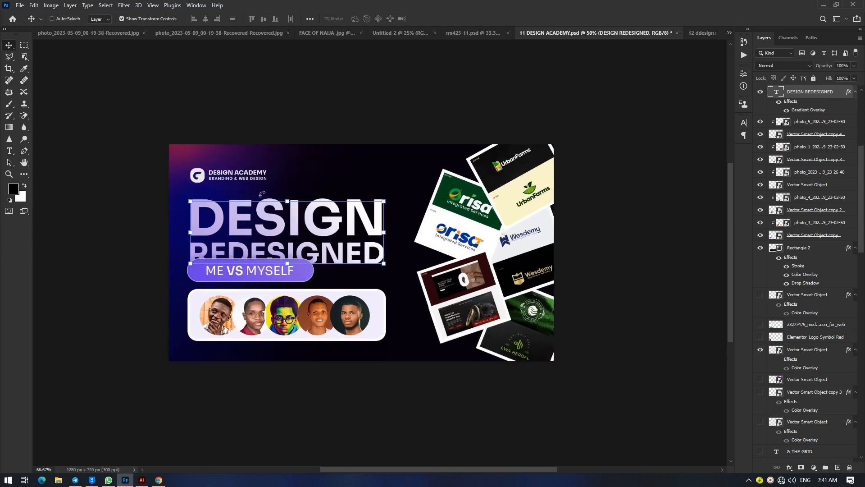
{"action": "key", "text": "ctrl+plus"}
{"action": "left_click", "coordinate": [114, 142], "text": "ctrl"}
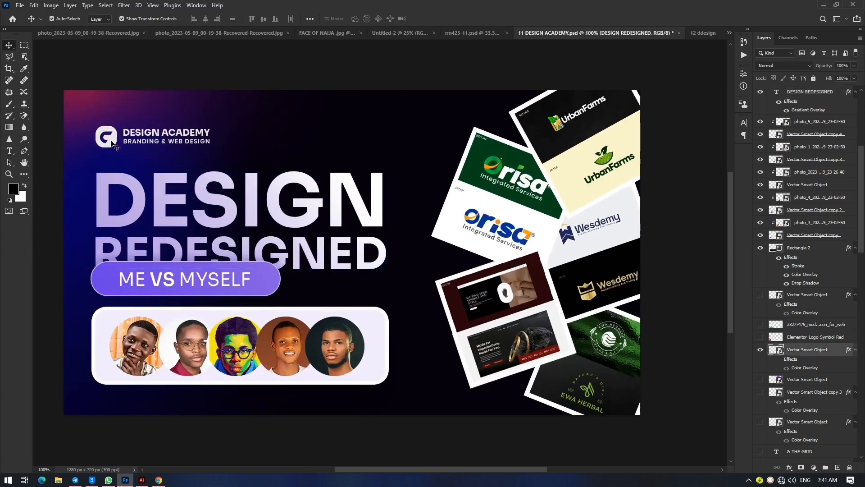
{"action": "left_click", "coordinate": [203, 61]}
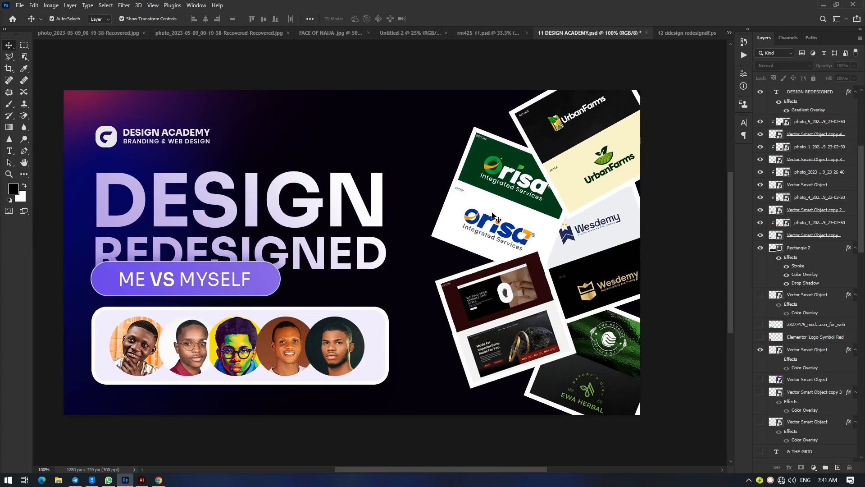
{"action": "left_click", "coordinate": [677, 34]}
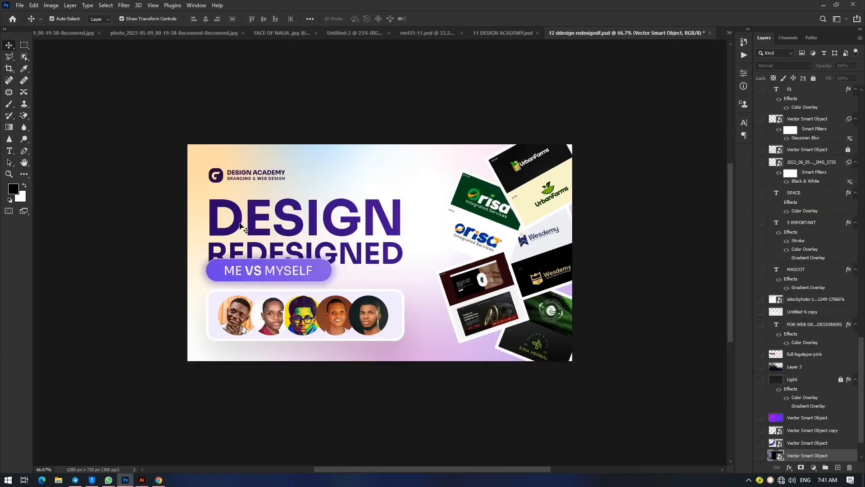
{"action": "left_click", "coordinate": [510, 32]}
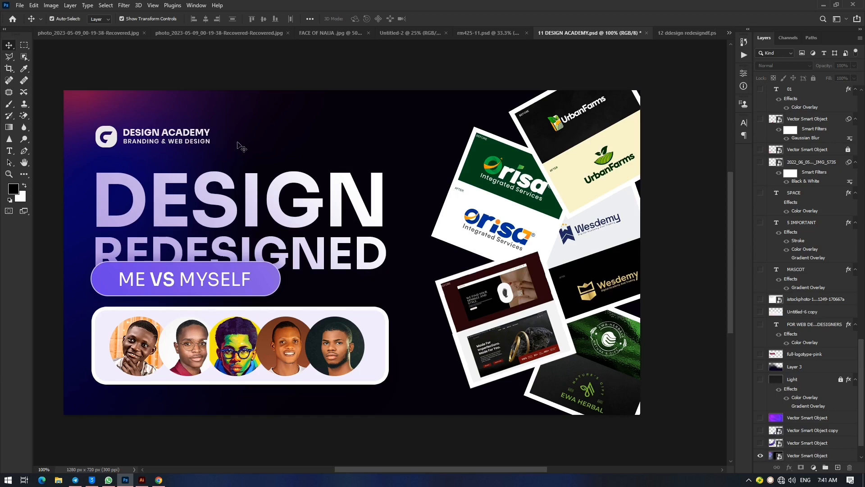
Toggle Layer 0's effects off and on to compare the base under the gradient, and return to 12 ddesign redesigndf.psd.
{"action": "left_click", "coordinate": [273, 130]}
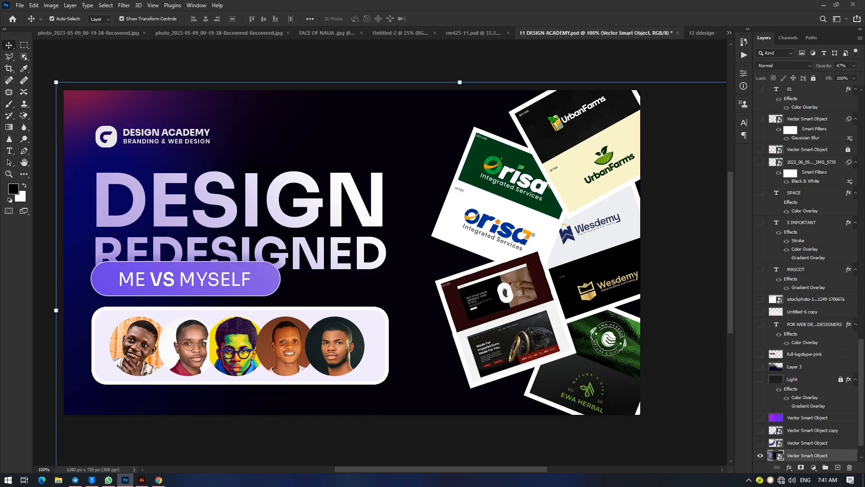
{"action": "scroll", "coordinate": [772, 457], "scroll_direction": "down", "scroll_amount": 2}
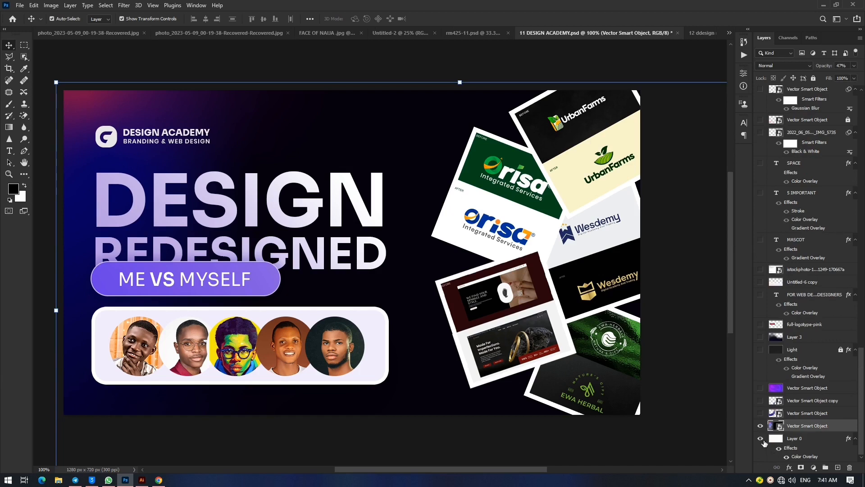
{"action": "left_click", "coordinate": [811, 439]}
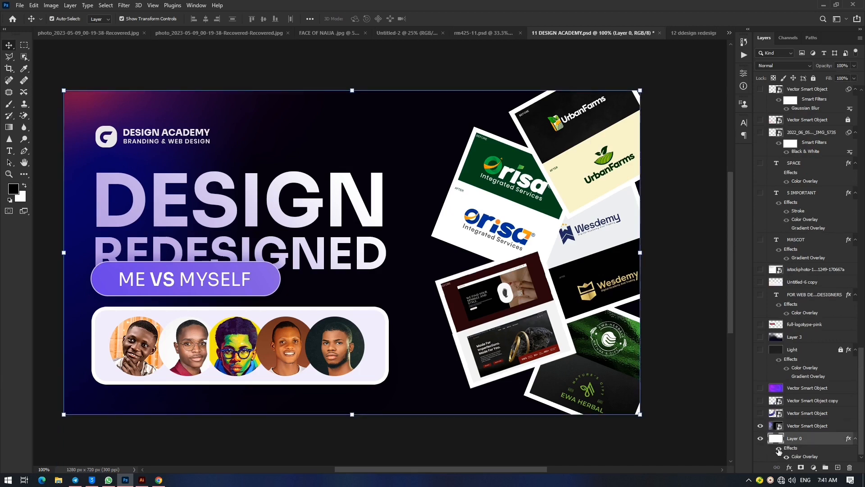
{"action": "left_click", "coordinate": [778, 448]}
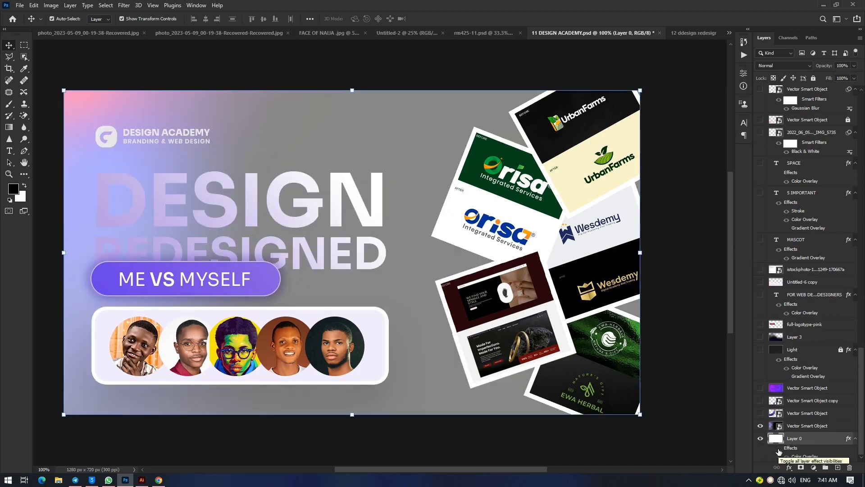
{"action": "left_click", "coordinate": [778, 448]}
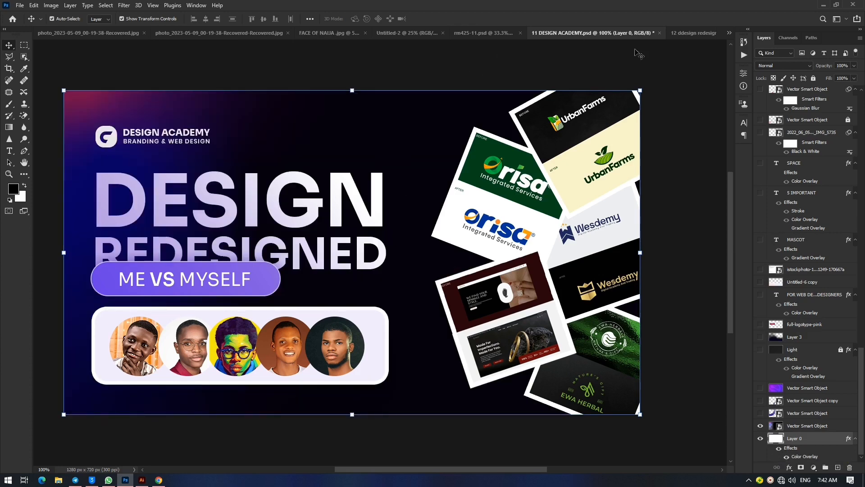
{"action": "key", "text": "ctrl+minus"}
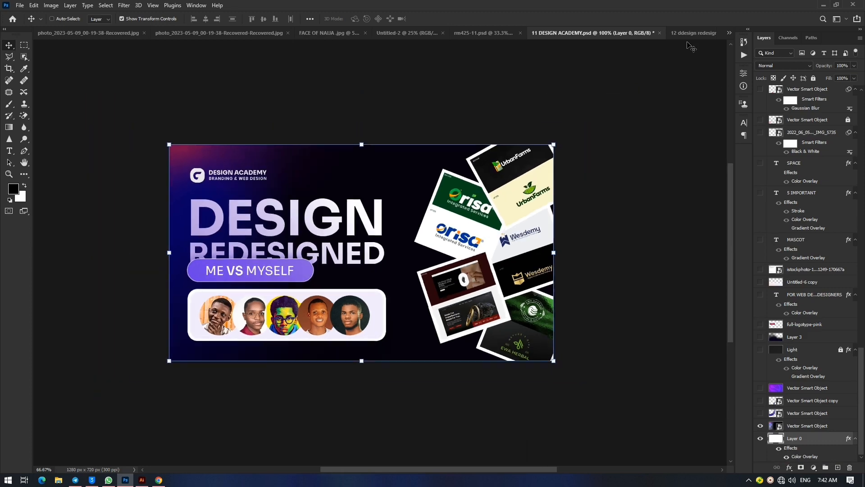
{"action": "left_click", "coordinate": [684, 34]}
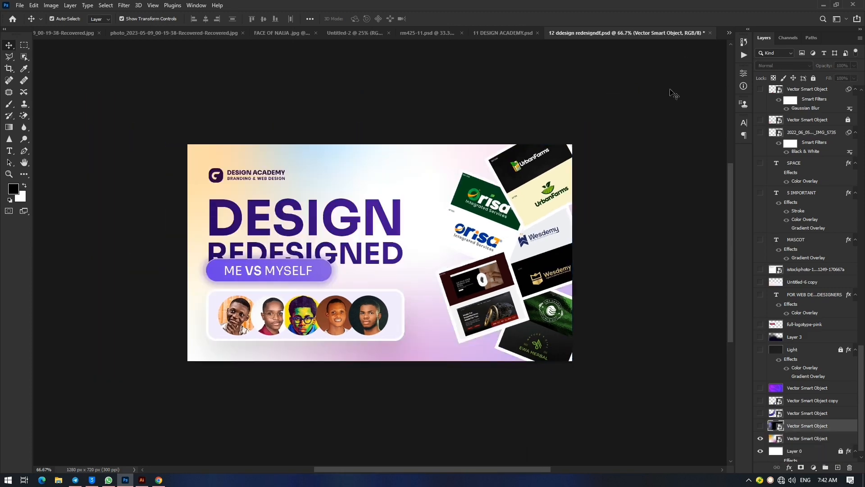